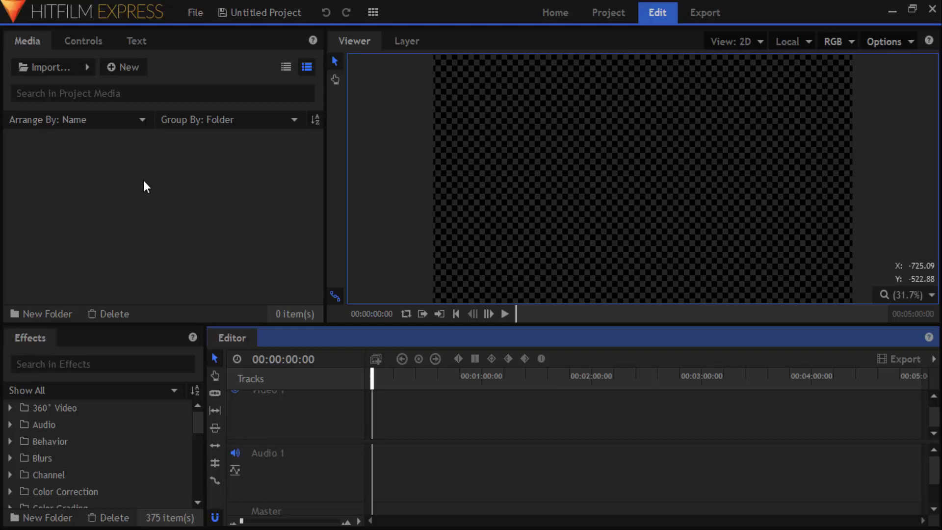
Create a new 1080p, 30 fps composite shot with a duration of 5 seconds.
right_click(144, 182)
mouse_move(186, 187)
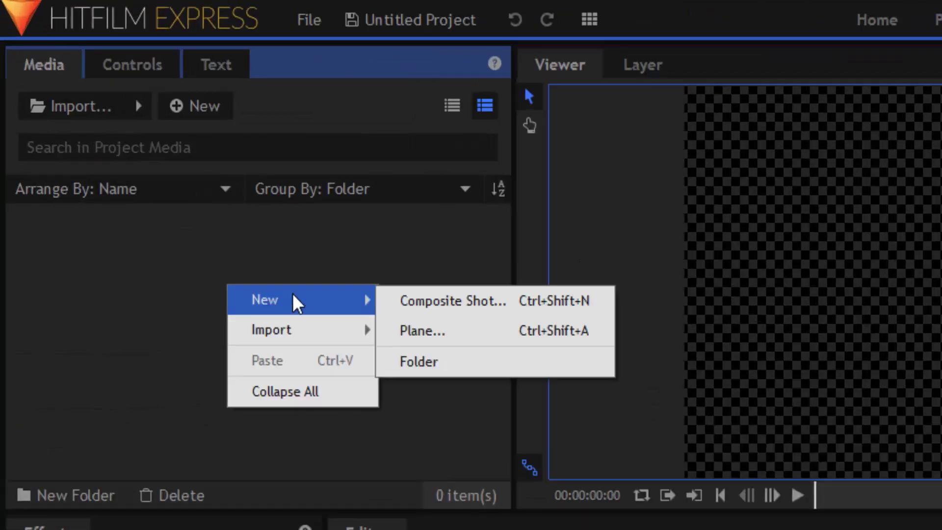
left_click(458, 303)
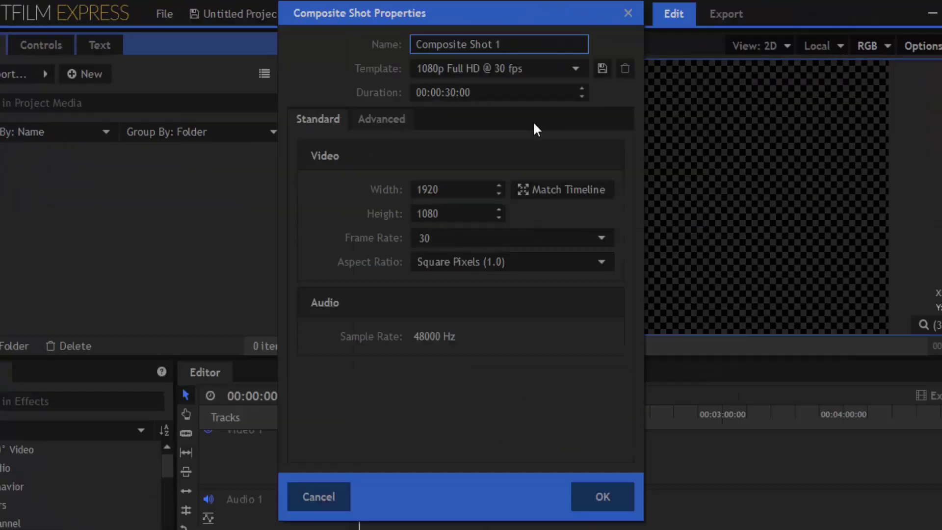
left_click(447, 94)
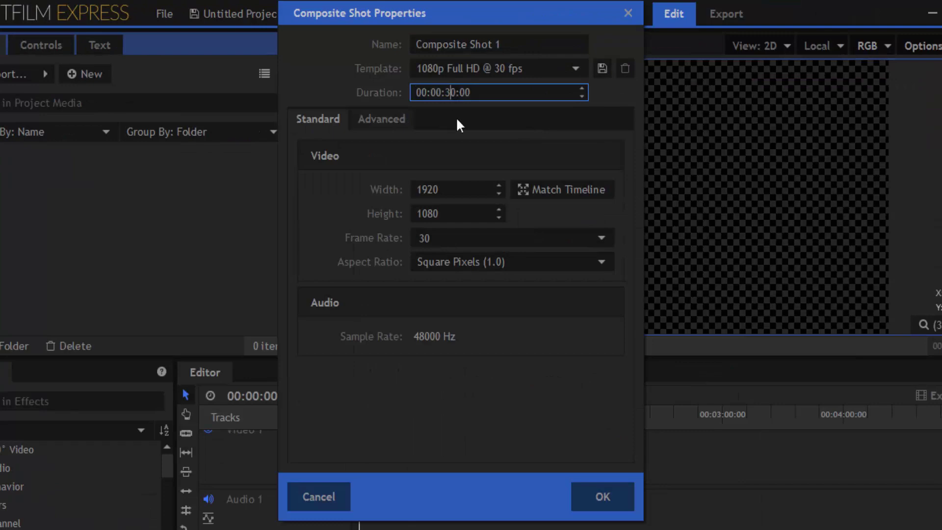
key("BackSpace")
key("BackSpace")
type("05")
left_click(607, 495)
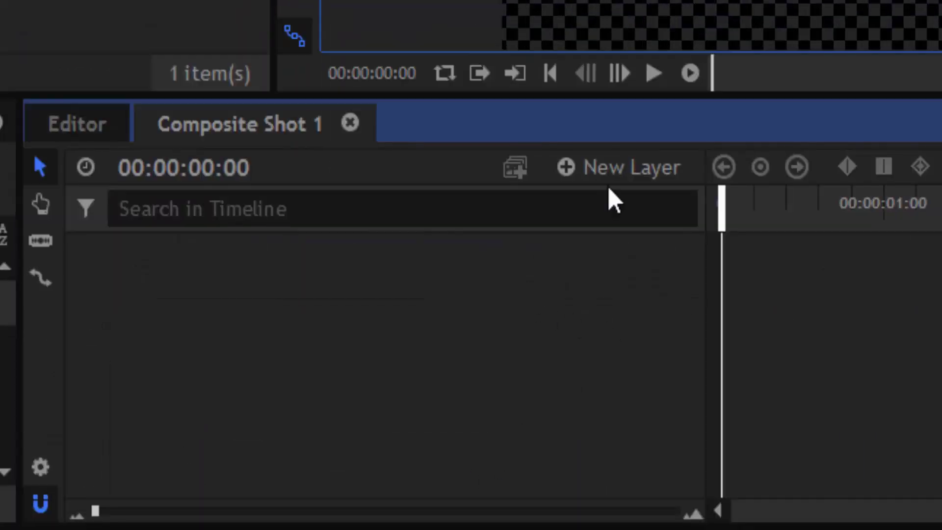
Add a text layer sized 1920 by 1080 to the composite shot.
left_click(608, 183)
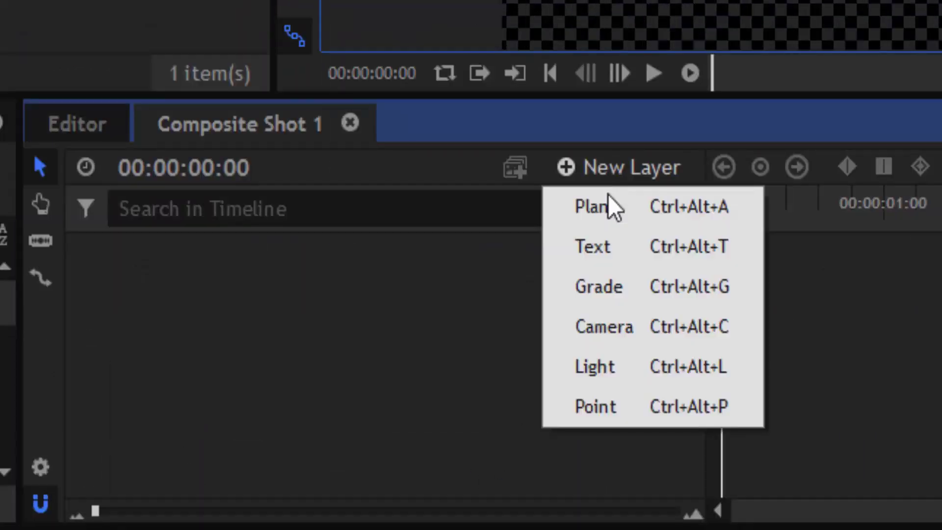
left_click(629, 246)
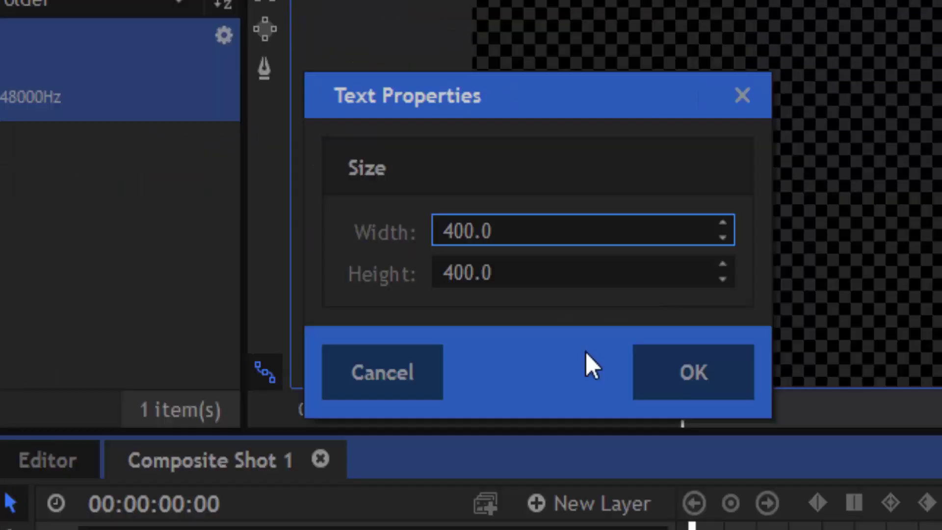
left_click_drag(550, 223, 255, 224)
type("1920")
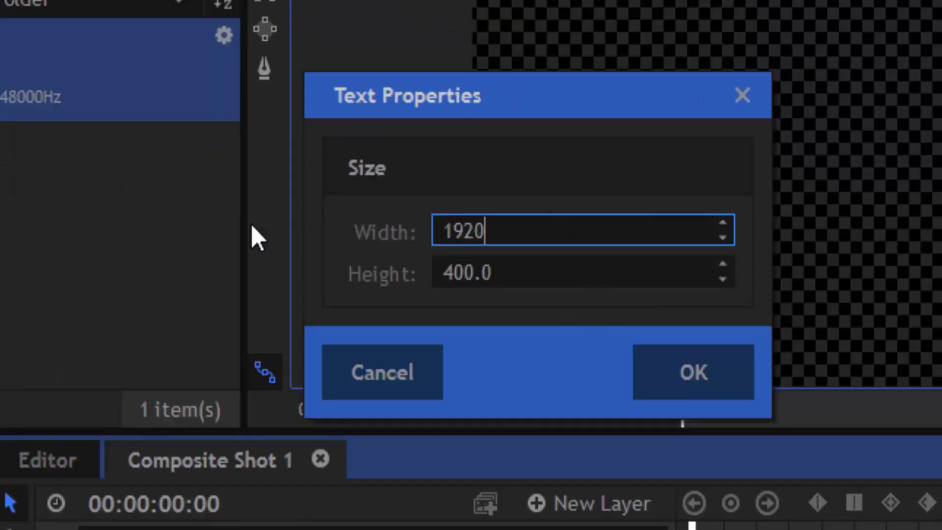
left_click_drag(506, 284, 294, 274)
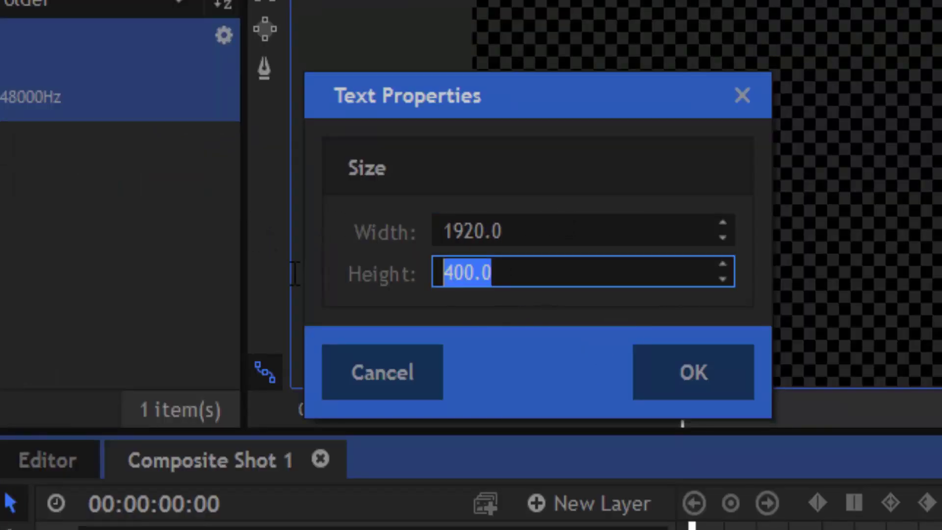
type("1080")
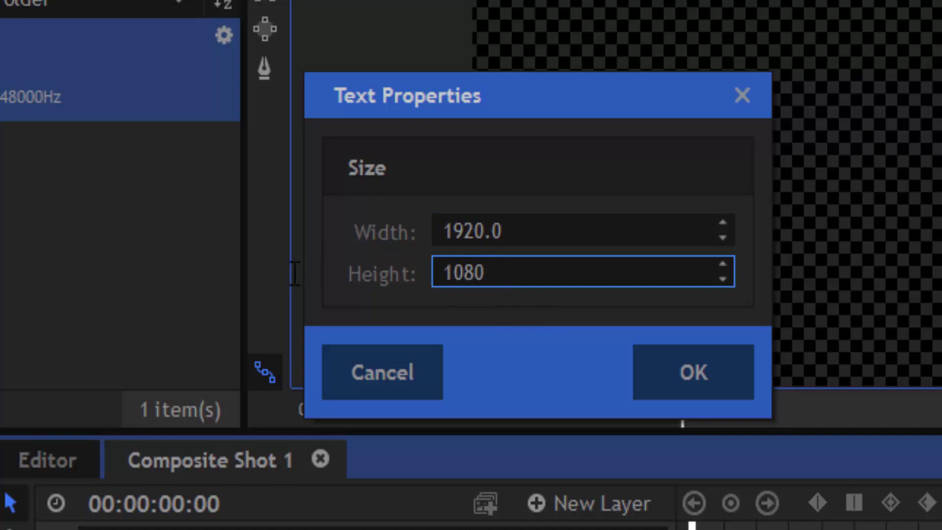
key("Return")
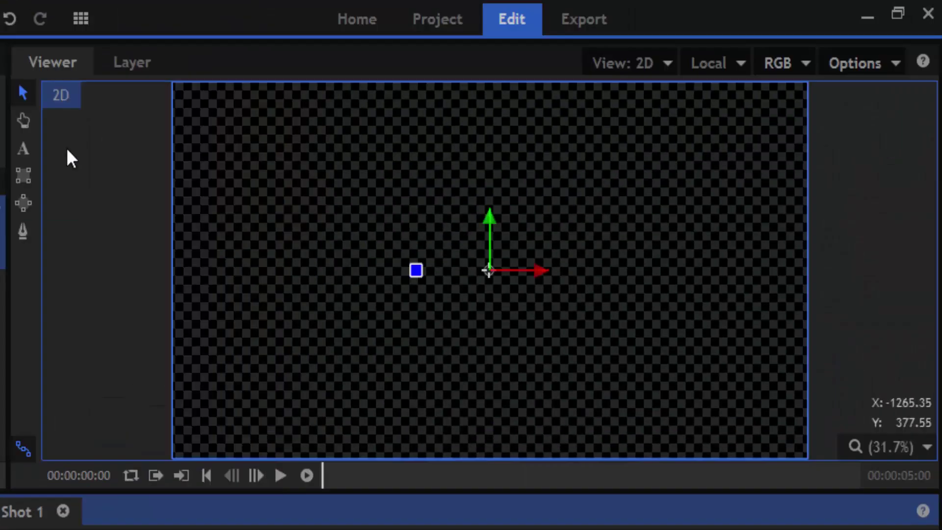
Enter the text "f&D" in the new text layer.
left_click(29, 144)
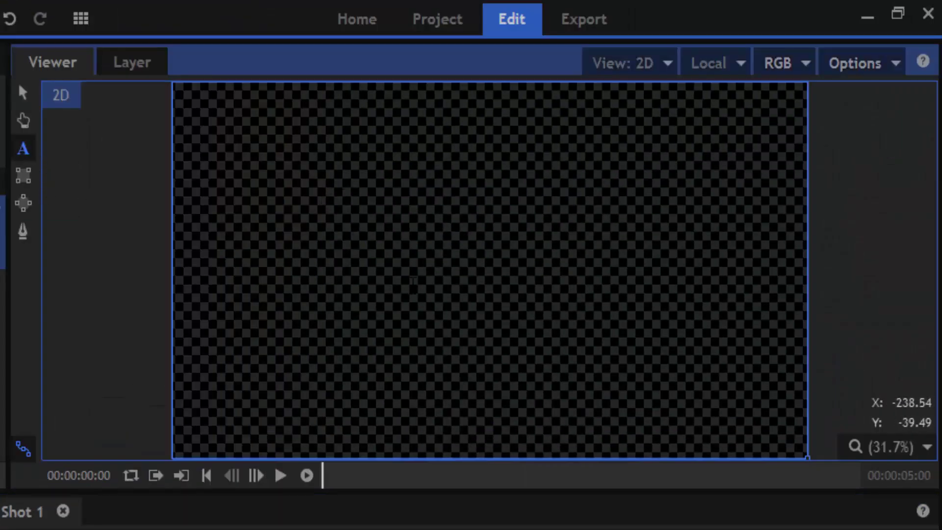
left_click(280, 309)
type("f&D")
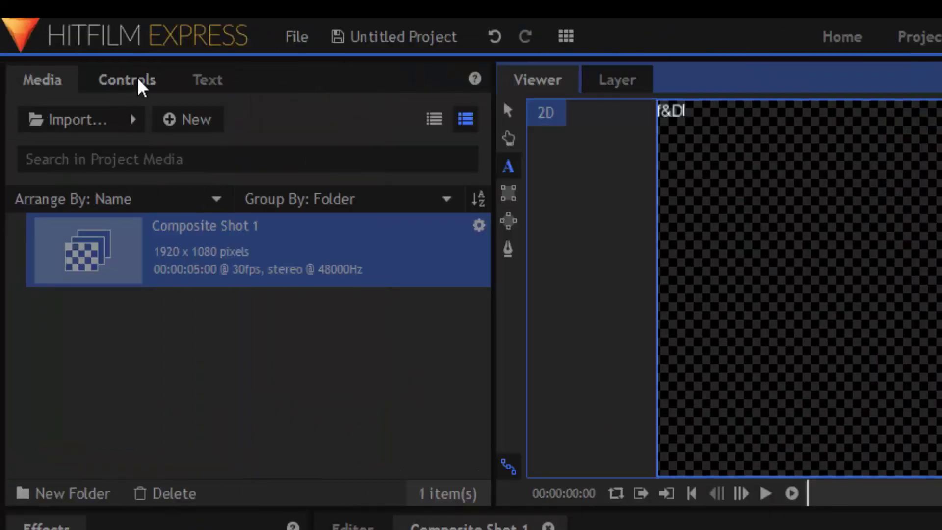
Select all of the text and enlarge its font size to 648.
left_click(138, 79)
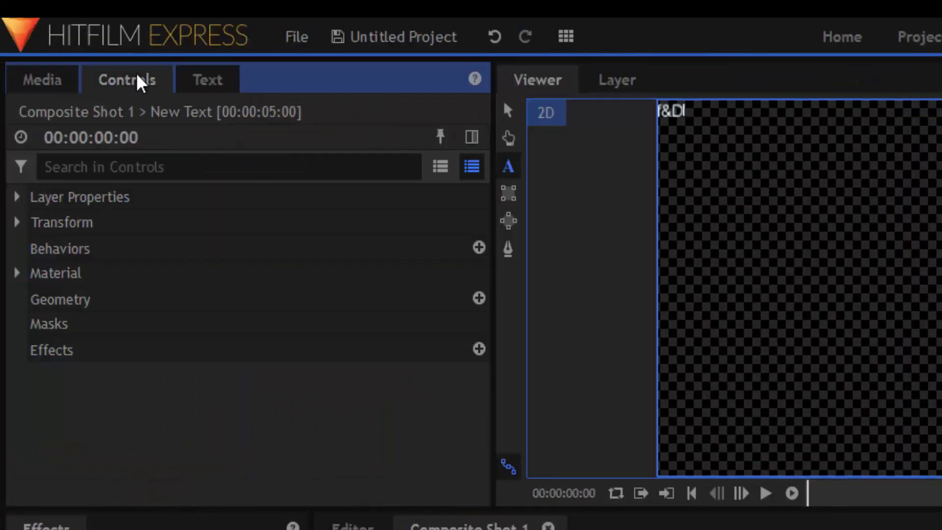
left_click(205, 78)
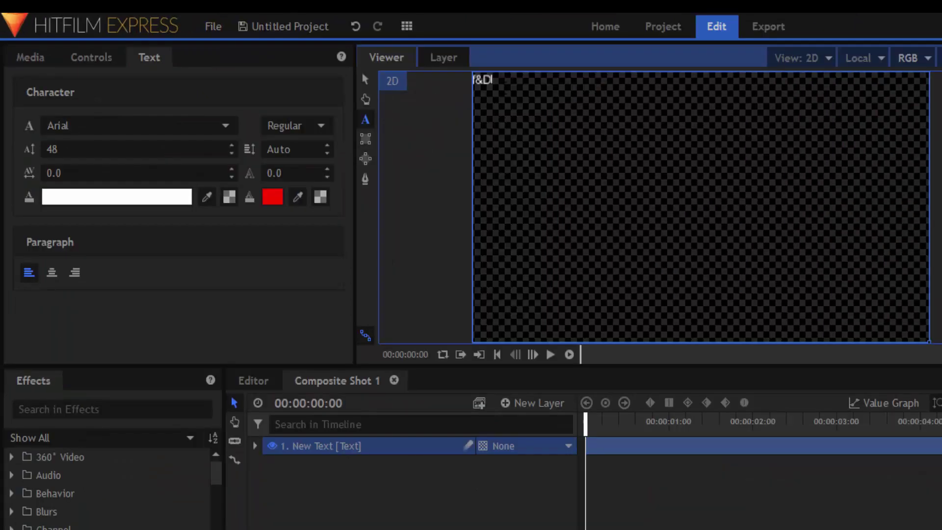
key("ctrl+a")
left_click_drag(49, 149, 339, 79)
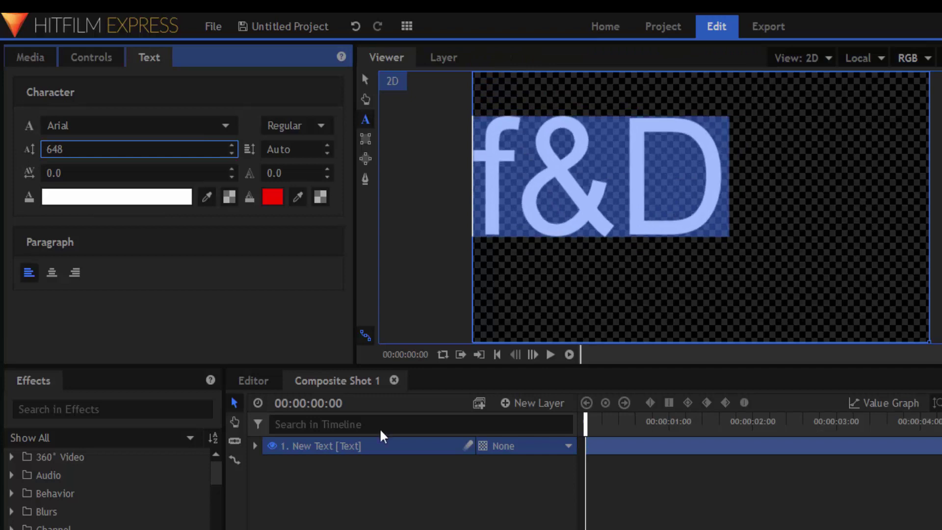
Change the font of the selected text to Luna.
left_click(106, 126)
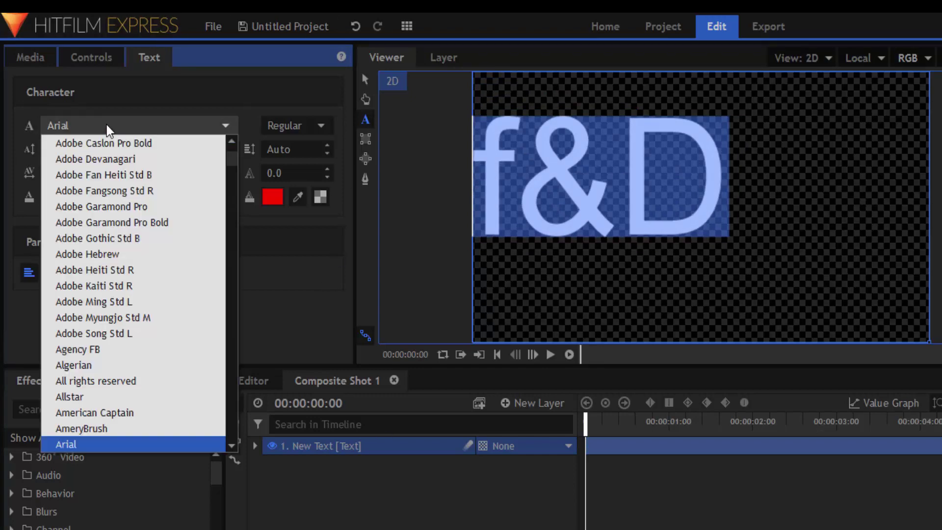
key("l")
scroll(131, 333, "down", 5)
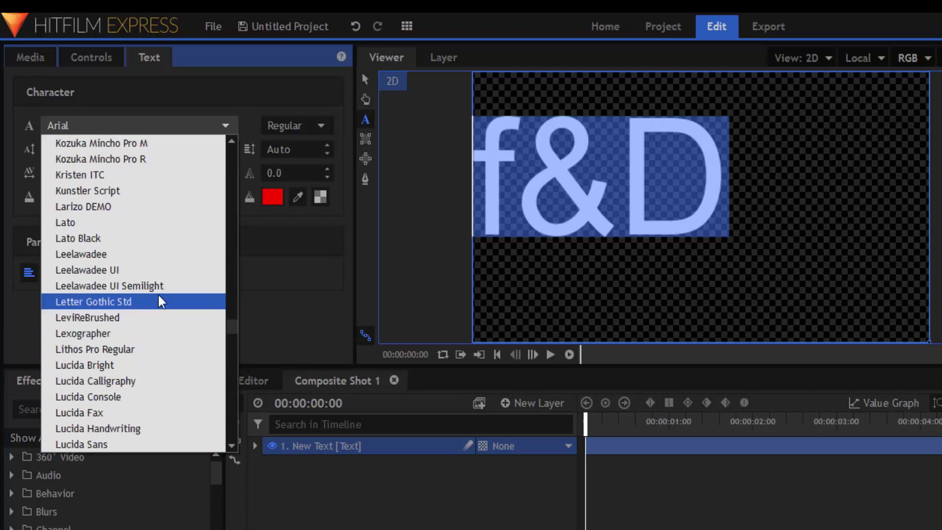
scroll(96, 415, "down", 2)
left_click(89, 398)
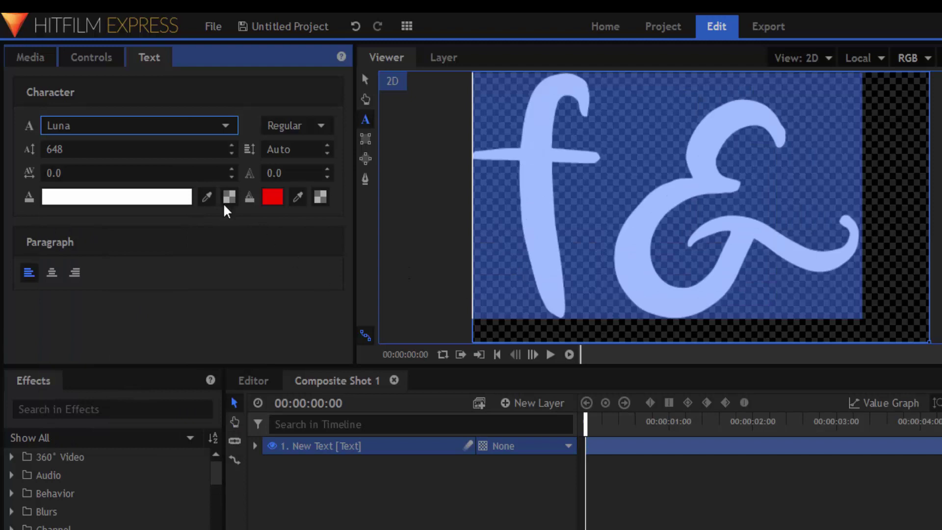
Format the text with font size 389, letter spacing 125.0 and centred paragraph alignment.
left_click_drag(59, 156, 101, 184)
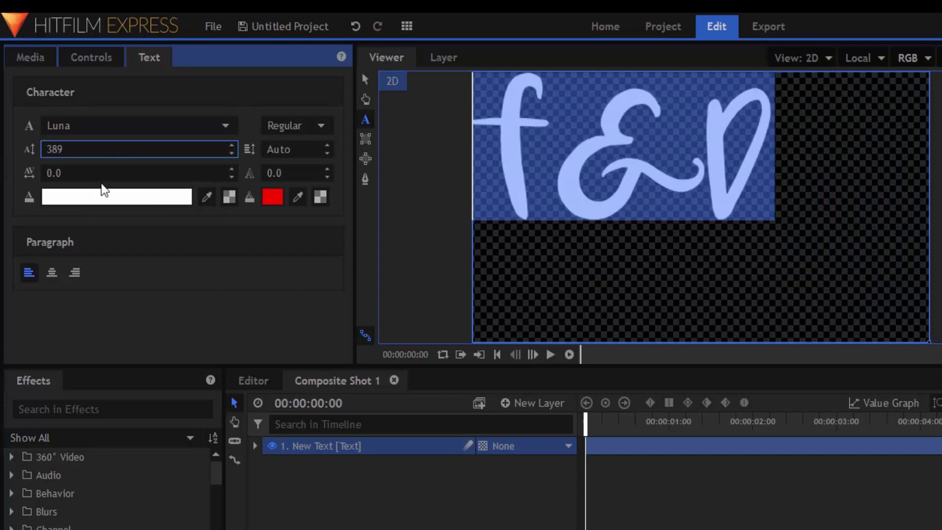
left_click_drag(46, 170, 137, 266)
left_click(52, 272)
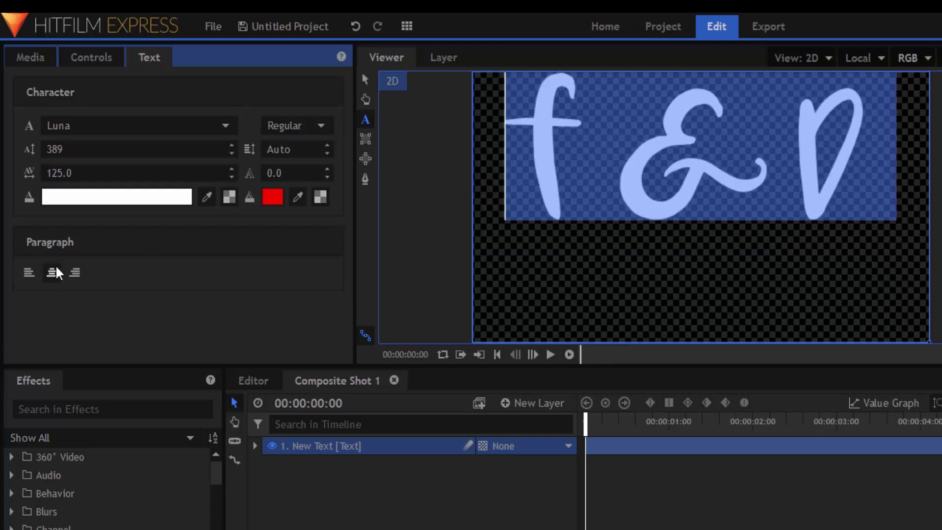
Move the text layer vertically to a Y position of -234.0, keeping X at 0.0, and deselect it.
left_click(92, 57)
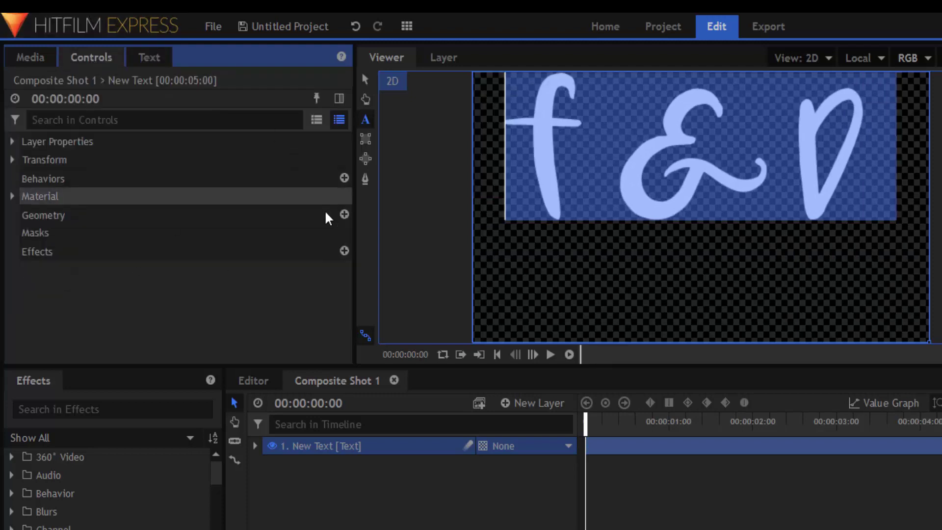
left_click(22, 162)
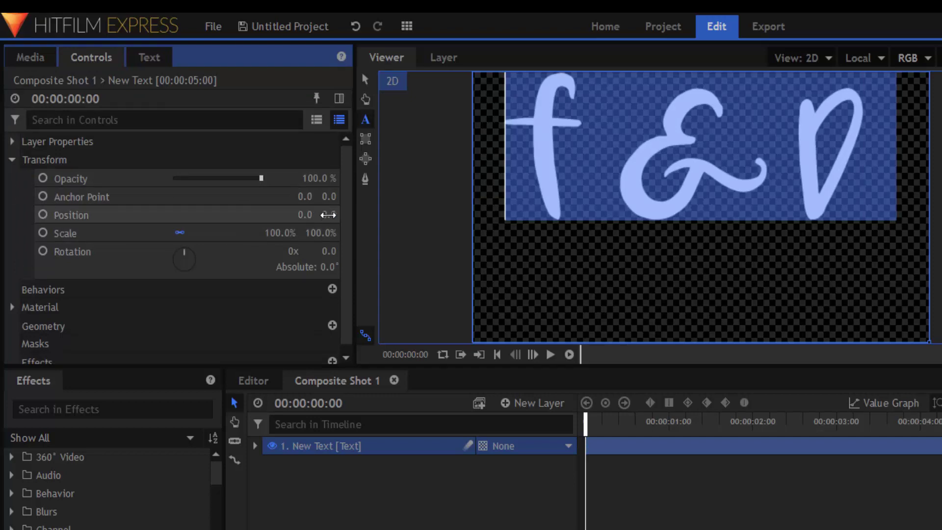
left_click_drag(305, 214, 278, 214)
key("ctrl+z")
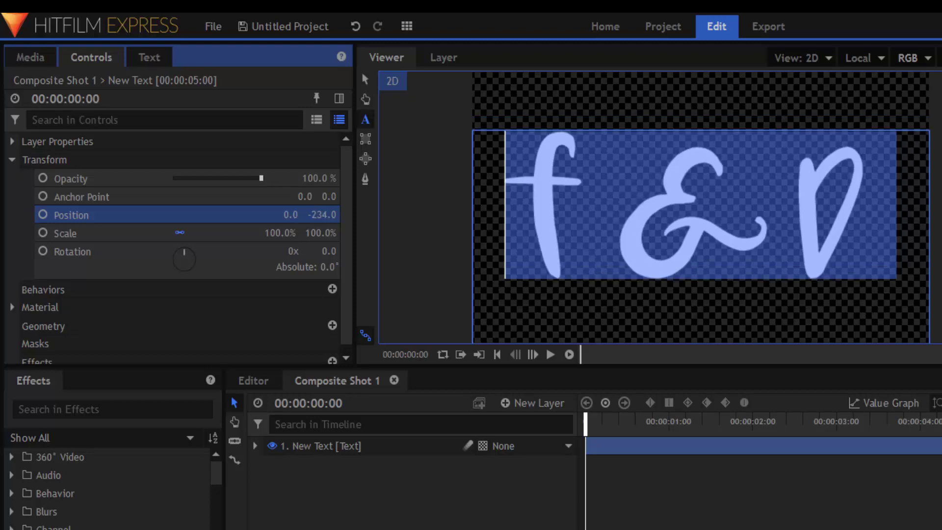
left_click(356, 466)
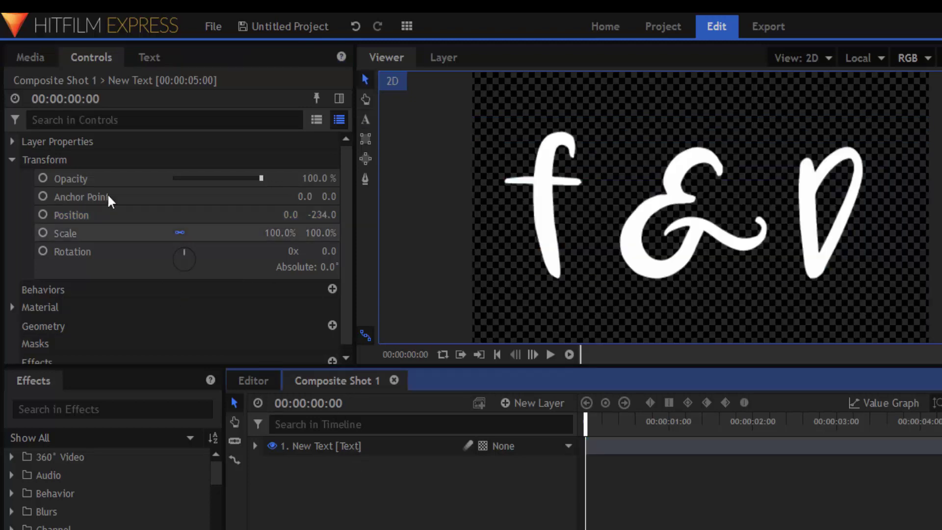
left_click(12, 159)
Rename the composite shot in the project media as "Text".
left_click(29, 57)
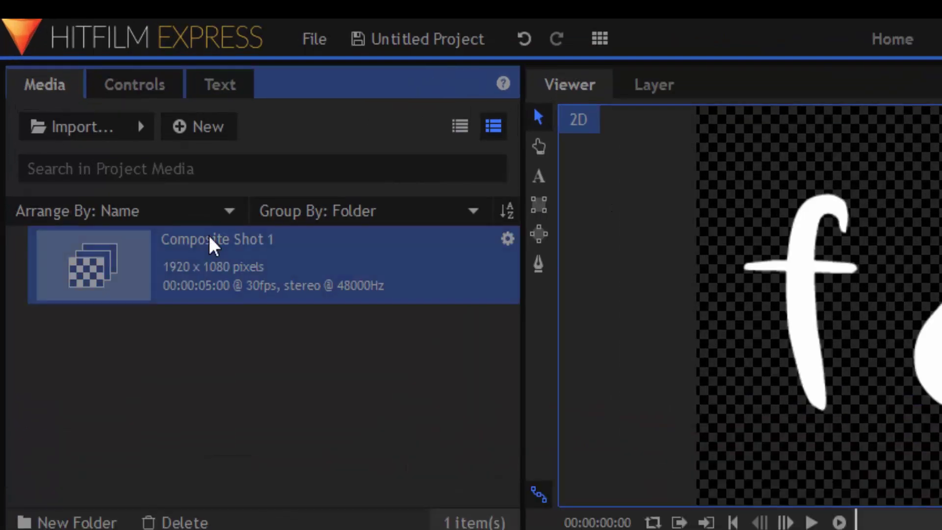
right_click(144, 162)
left_click(293, 467)
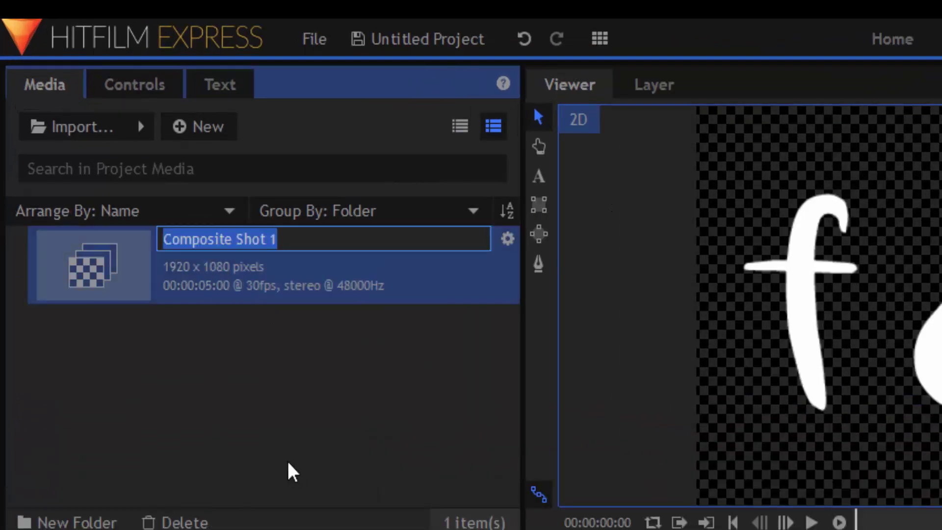
type("Text")
key("Return")
Create a second 5-second composite shot named "Write On".
right_click(286, 416)
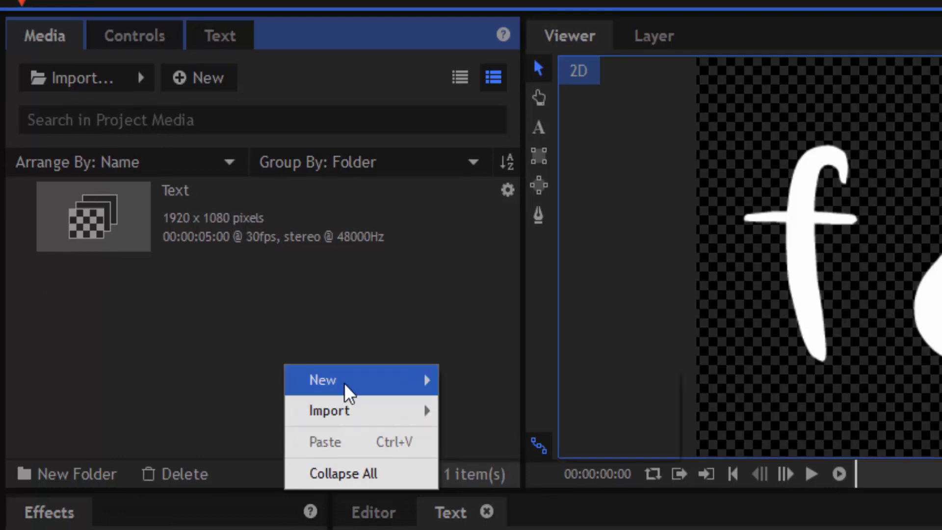
mouse_move(348, 390)
left_click(490, 382)
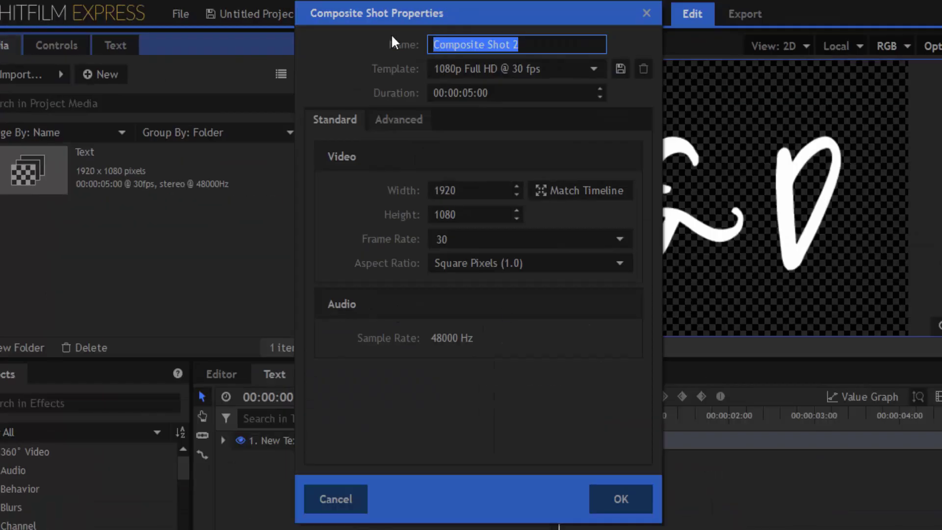
type("Write On")
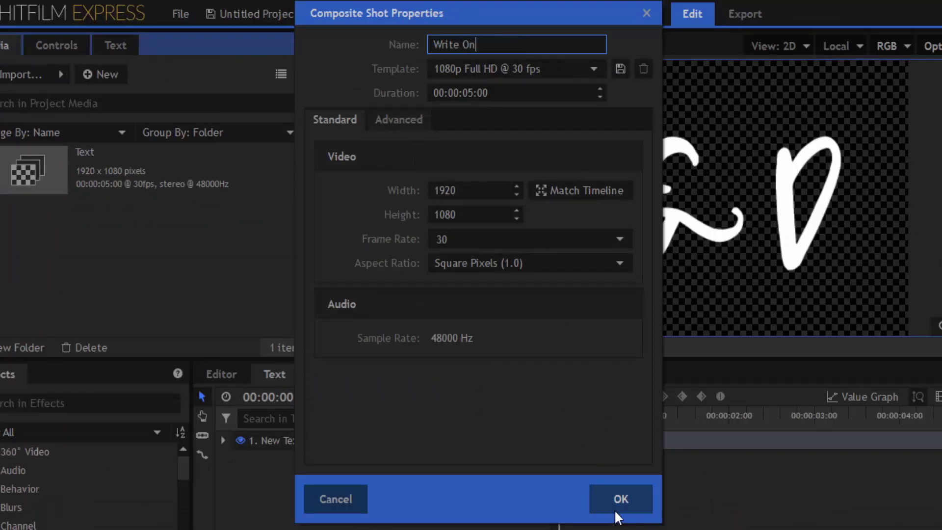
left_click(615, 505)
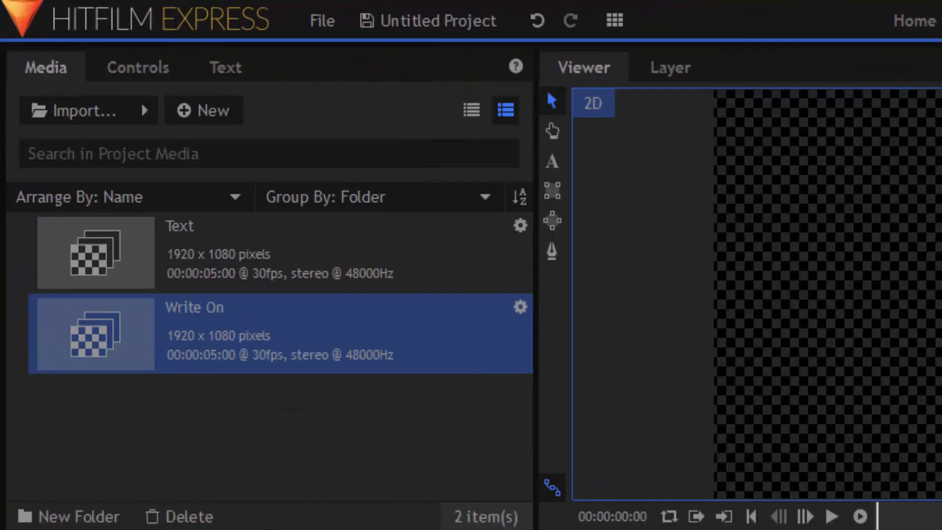
Place the Text composite shot as a layer in the Write On timeline and select that layer.
left_click(275, 279)
left_click_drag(282, 261, 204, 254)
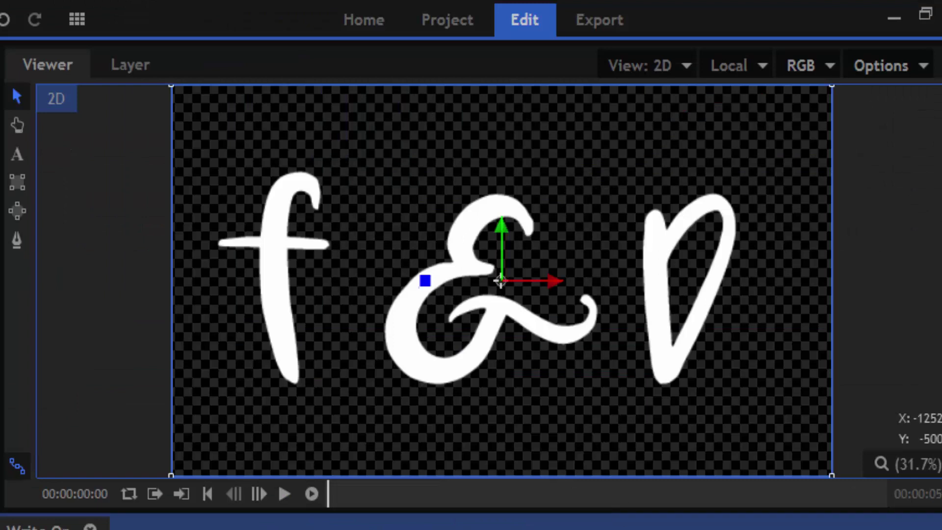
left_click(328, 209)
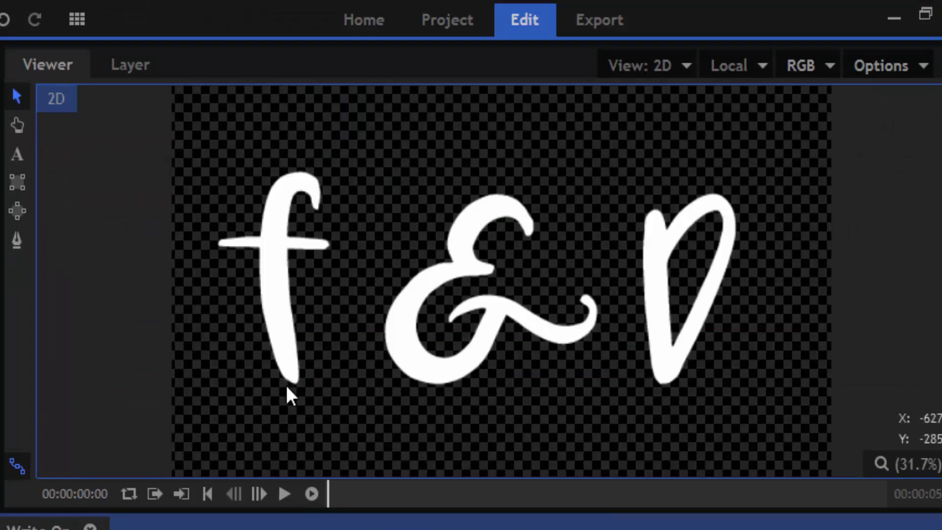
left_click(275, 292)
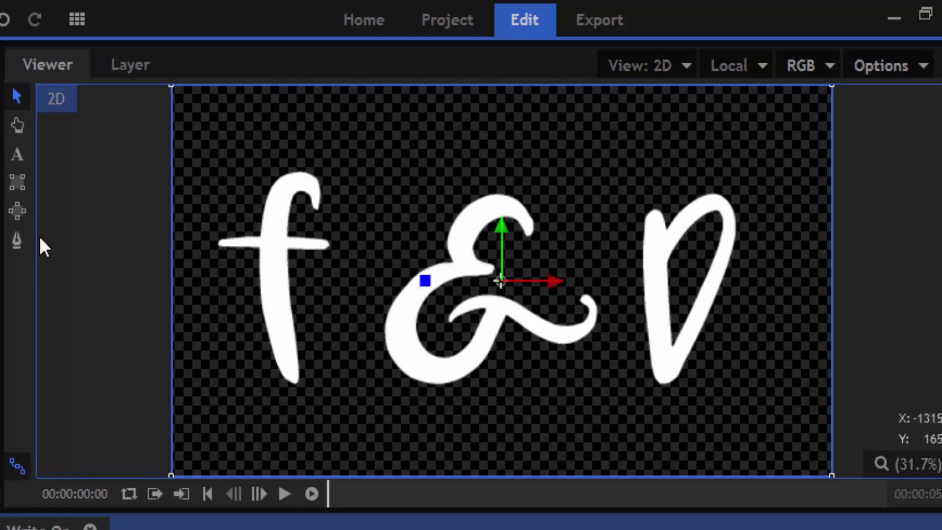
Draw an elliptical mask on the Text layer in the empty area between the f and the ampersand.
left_click(17, 211)
scroll(294, 226, "up", 3)
scroll(461, 243, "up", 2)
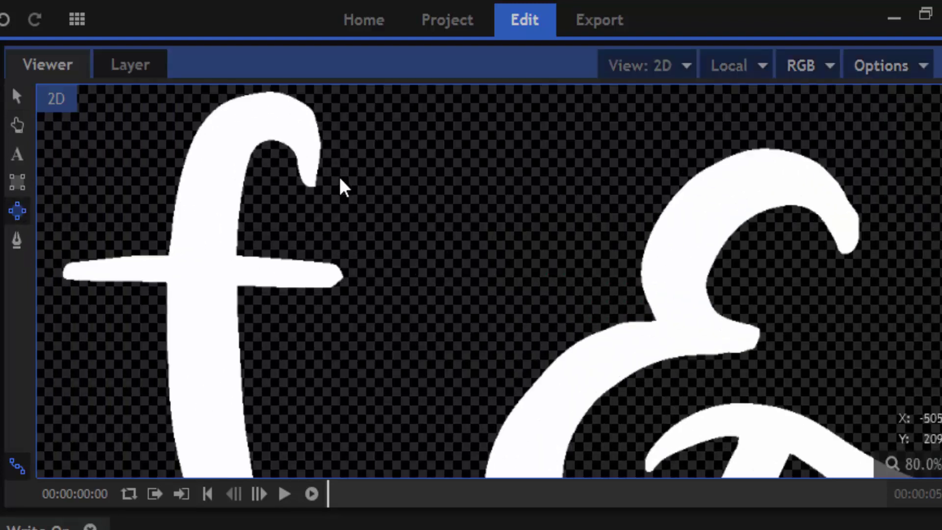
left_click_drag(354, 179, 439, 283)
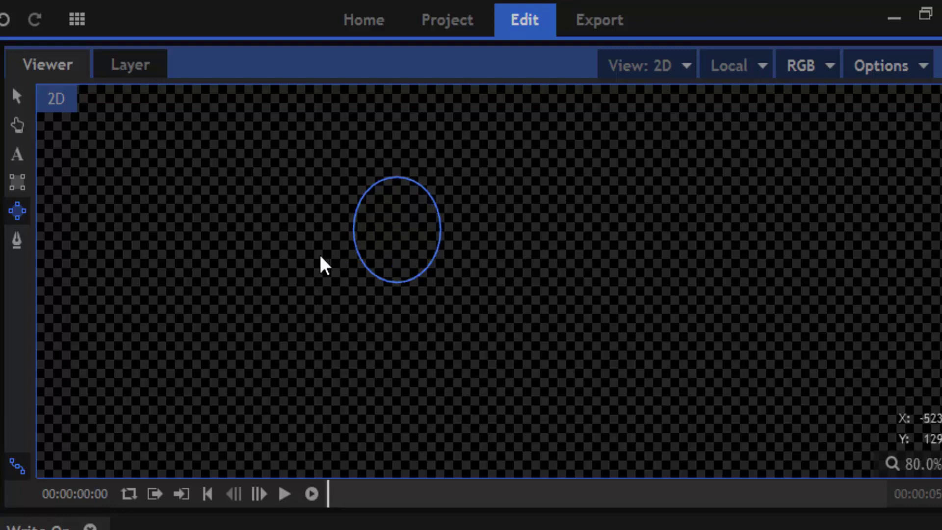
Add four extra points to the elliptical mask's outline with the Pen tool, one between each pair of existing points.
left_click(17, 240)
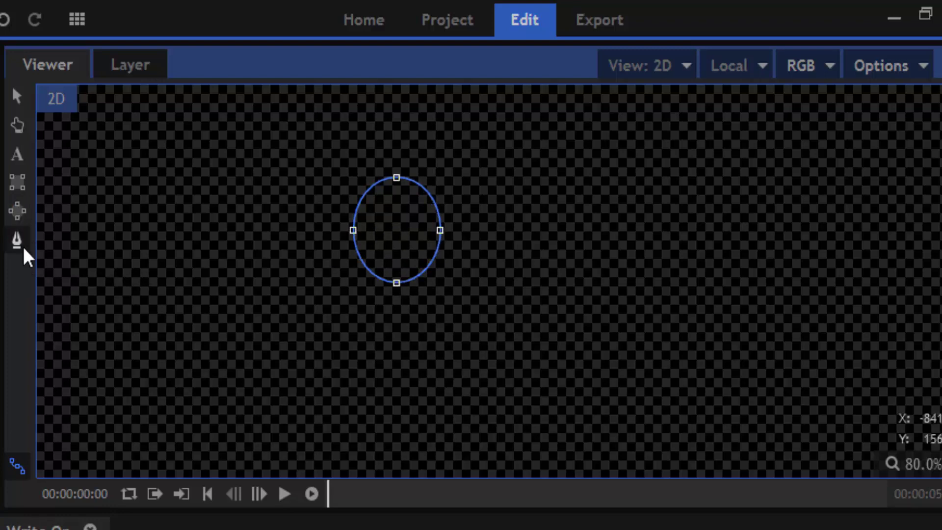
left_click(362, 196)
left_click(363, 264)
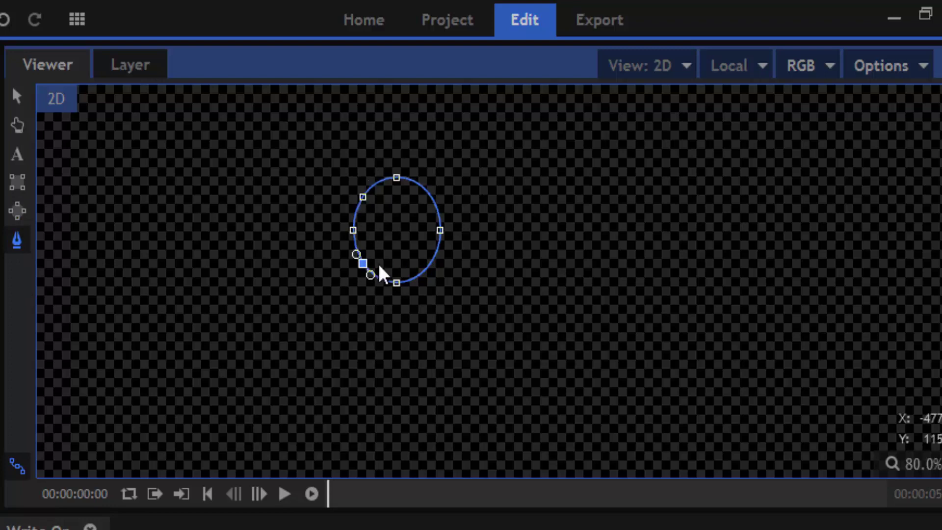
left_click(431, 261)
left_click(433, 202)
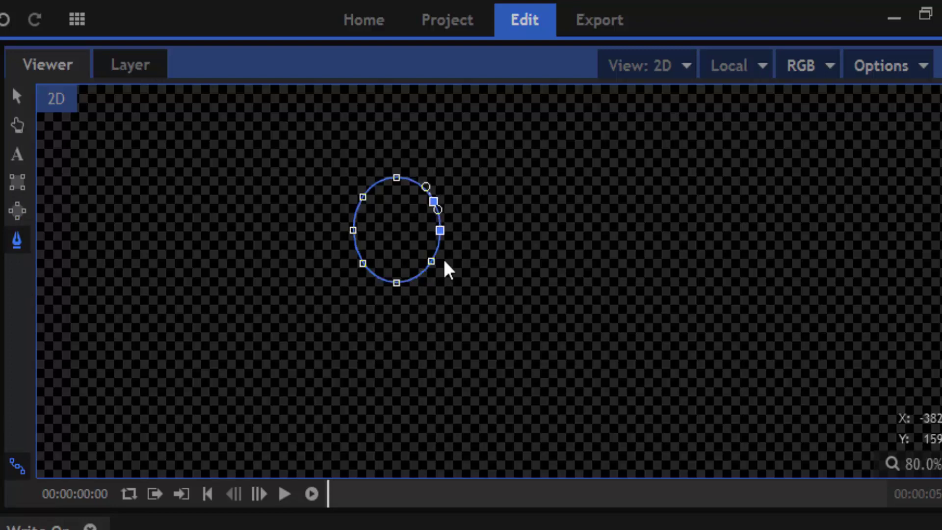
scroll(442, 240, "up", 1)
scroll(397, 282, "down", 1)
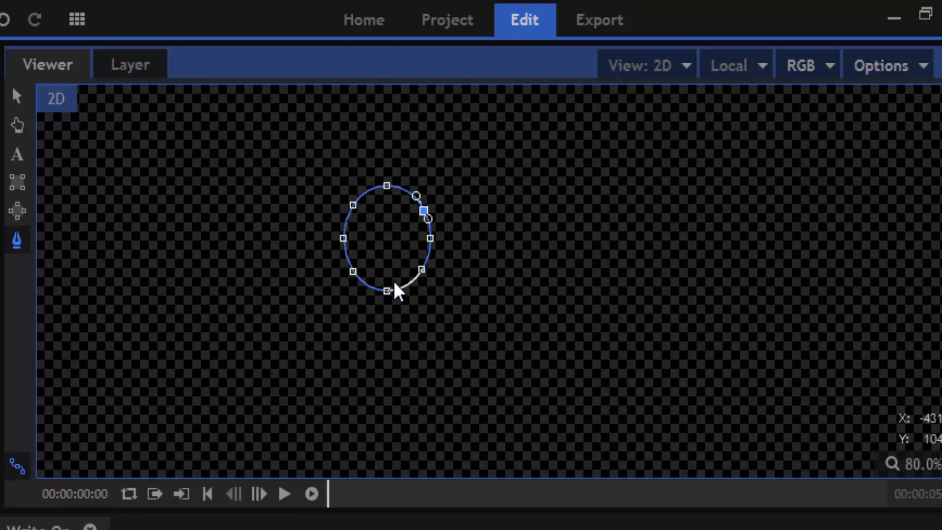
scroll(339, 275, "down", 1)
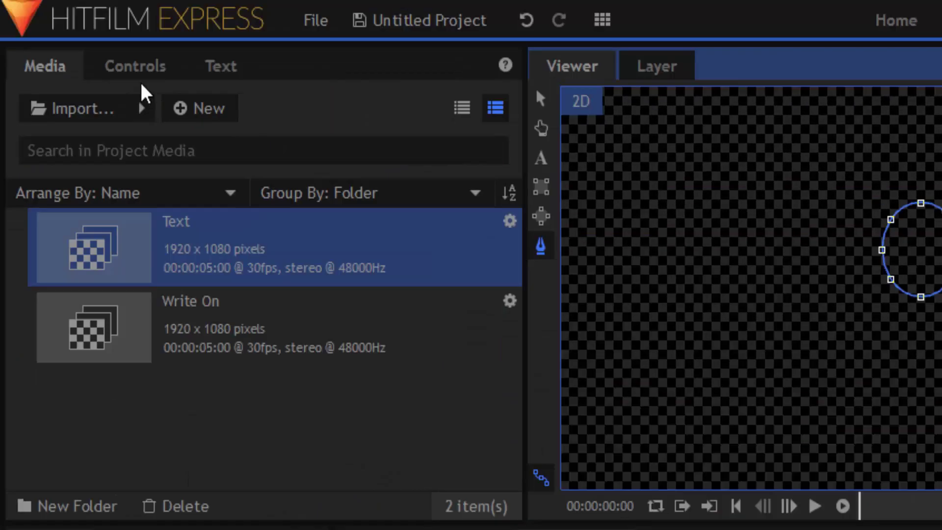
Expand the mask's transform properties in the layer's controls and enable keyframing for its Path at frame 0.
left_click(142, 69)
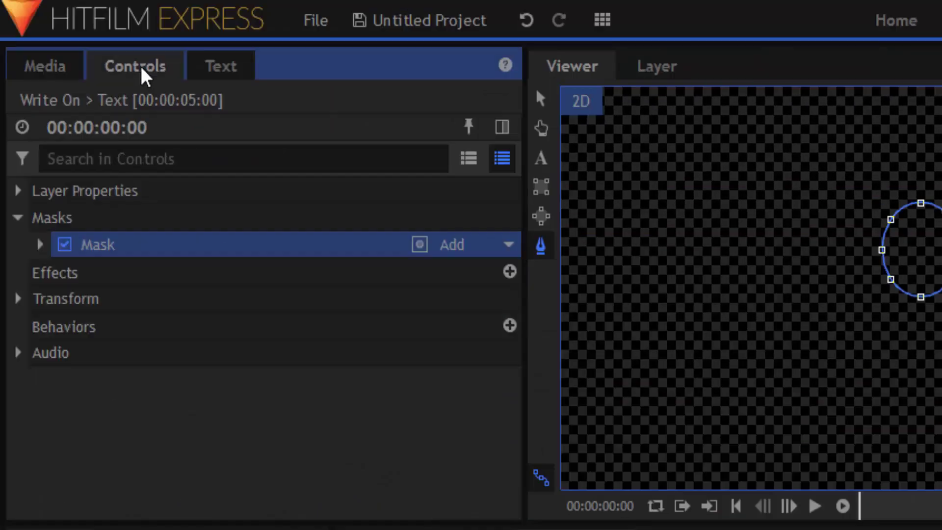
left_click(40, 245)
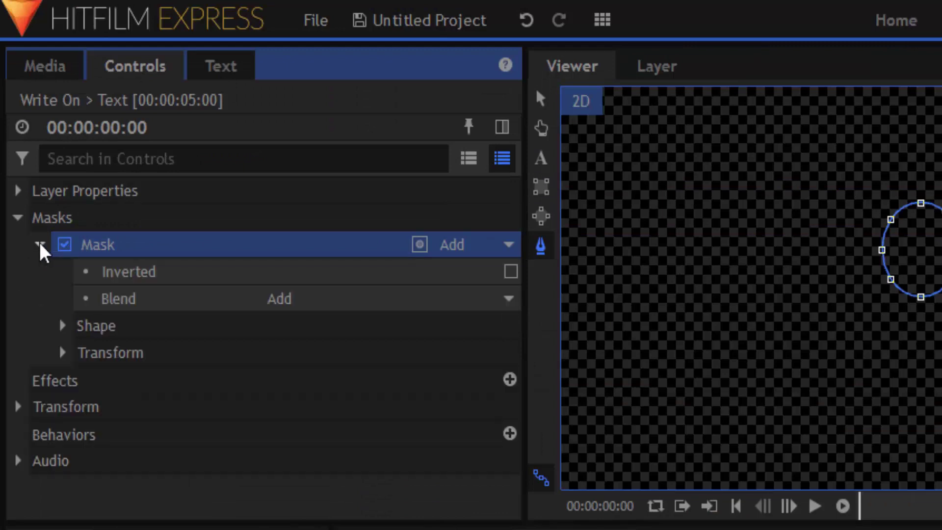
left_click(62, 353)
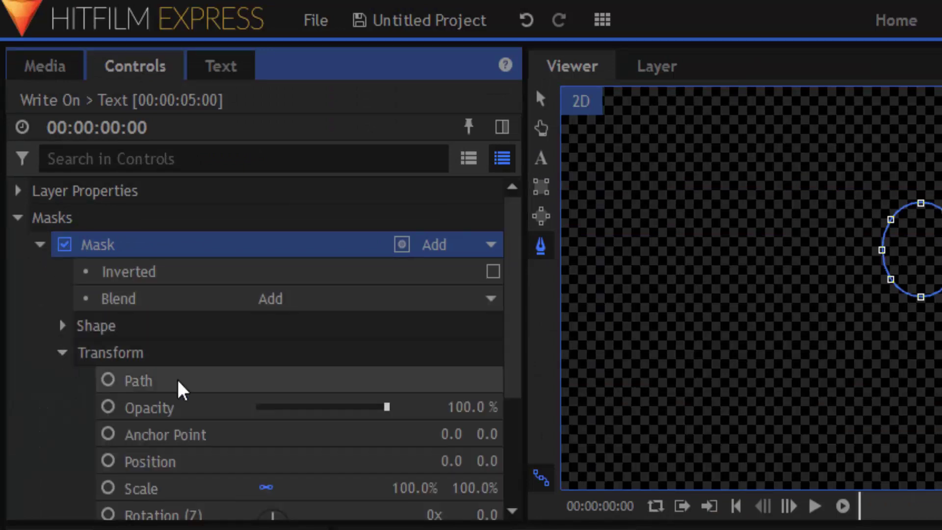
left_click(108, 380)
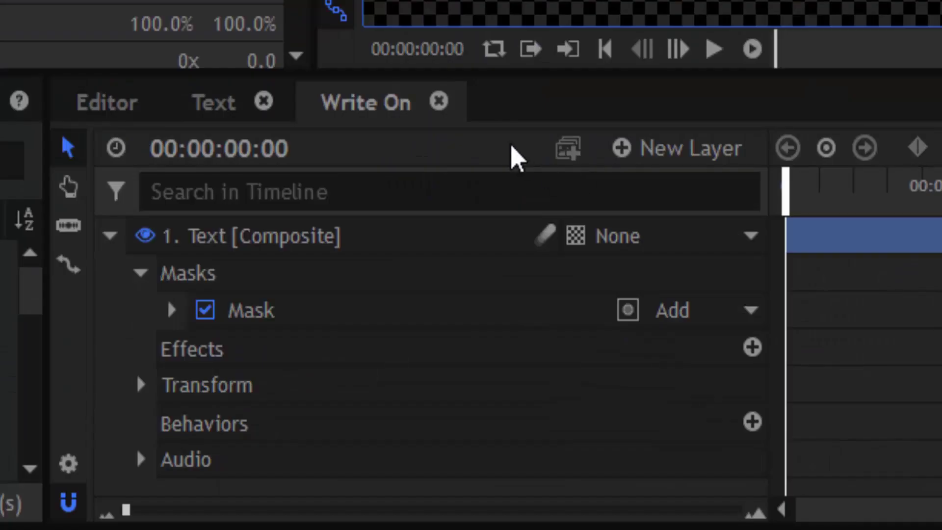
Move the Write On playhead to 00:00:00:05 and enlarge the timeline scale to show individual frames.
key("period")
key("period")
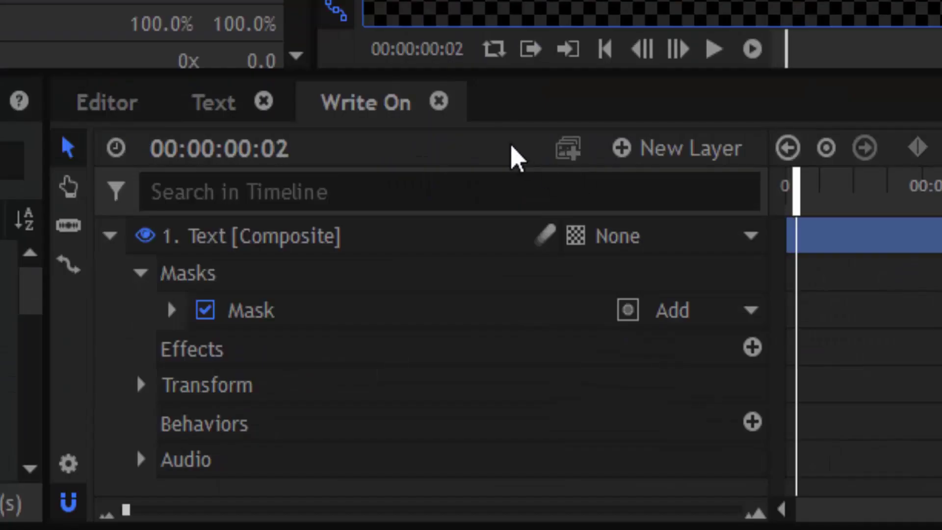
key("Right")
key("Right")
key("Right")
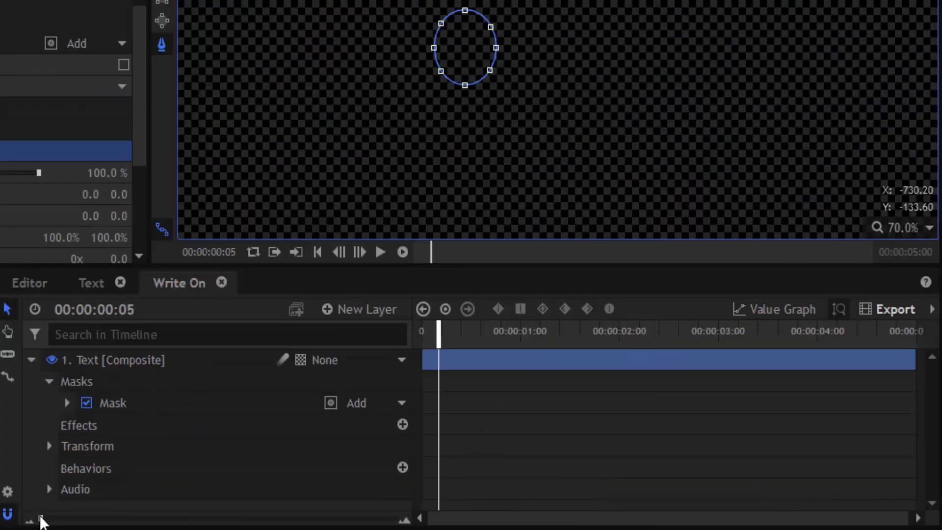
left_click_drag(41, 519, 225, 519)
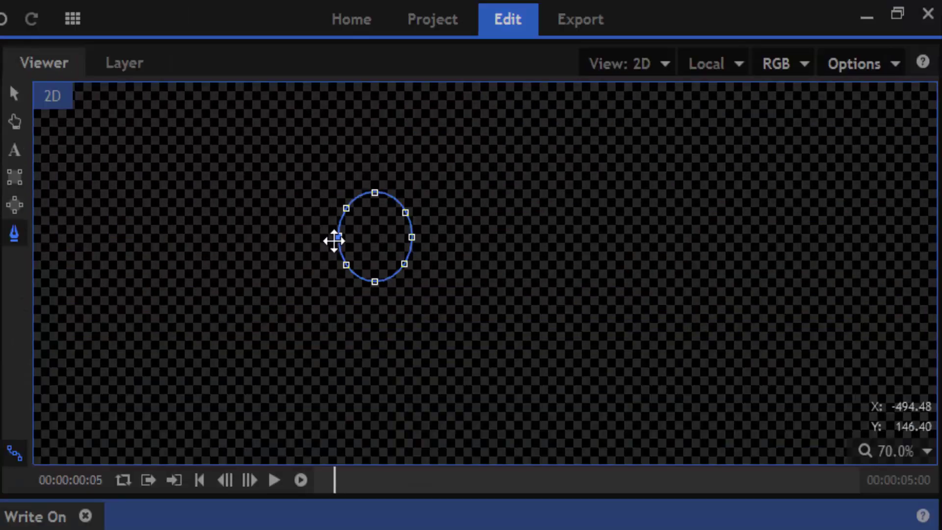
left_click_drag(434, 47, 325, 0)
left_click_drag(210, 167, 260, 252)
key("ctrl+z")
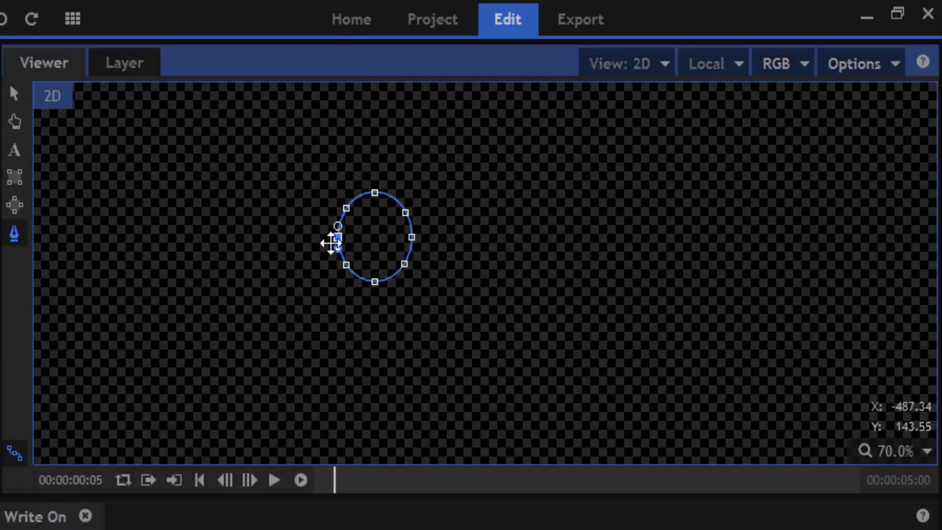
left_click_drag(337, 237, 259, 123)
scroll(272, 237, "down", 1)
left_click_drag(326, 214, 301, 120)
key("ctrl+z")
scroll(324, 213, "up", 3)
key("ctrl+z")
scroll(327, 218, "up", 5)
Pull the mask's left and top points outward at frame 5 to surround the f's upper curve.
left_click_drag(324, 212, 302, 105)
scroll(279, 174, "down", 4)
scroll(290, 138, "up", 3)
mouse_move(290, 139)
left_mouse_down()
mouse_move(269, 63)
mouse_move(156, 104)
mouse_move(23, 296)
mouse_move(41, 287)
left_mouse_up()
scroll(156, 103, "down", 1)
scroll(309, 270, "down", 3)
left_click_drag(227, 139, 101, 160)
mouse_move(320, 219)
left_mouse_down()
mouse_move(309, 185)
mouse_move(235, 112)
left_mouse_up()
scroll(335, 227, "up", 1)
Bring the mask's right and lower points in around the tip of the f's hook and underneath it.
left_click_drag(353, 243, 282, 198)
left_click(359, 270)
scroll(361, 272, "up", 2)
left_click_drag(359, 270, 250, 226)
left_click_drag(345, 307, 207, 257)
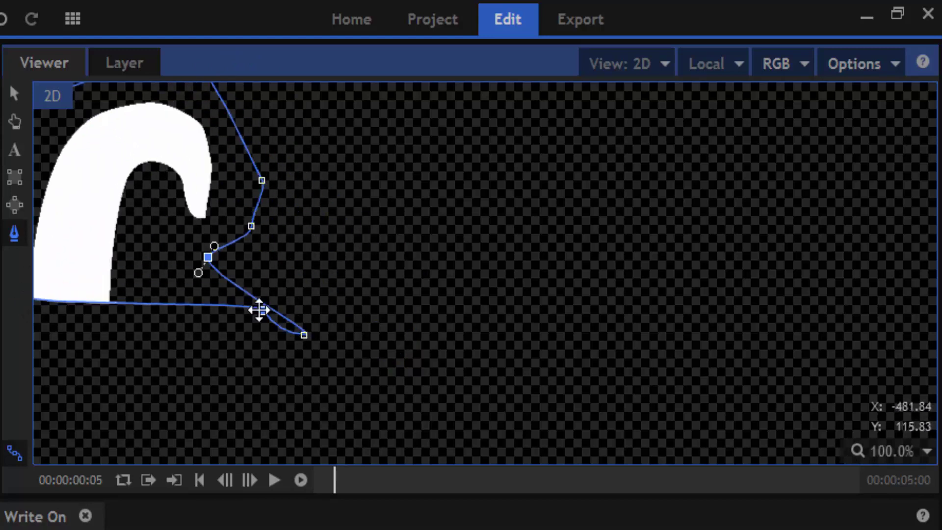
mouse_move(261, 309)
left_mouse_down()
mouse_move(68, 291)
mouse_move(78, 286)
left_mouse_up()
scroll(78, 286, "down", 1)
scroll(112, 314, "up", 3)
left_click_drag(355, 334, 212, 290)
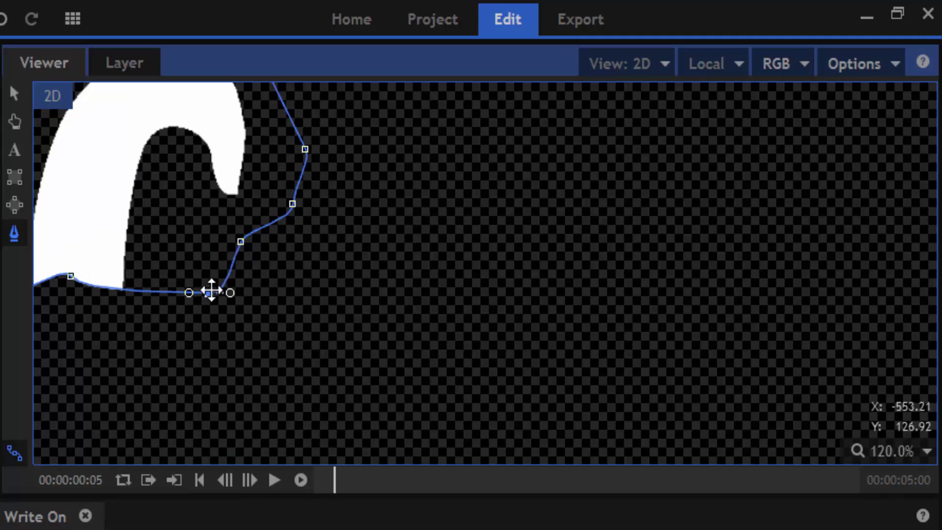
Adjust the lower mask points into a nearly level edge across the f's stem, just above the crossbar.
key("h")
left_click_drag(172, 224, 372, 235)
key("p")
scroll(263, 298, "up", 1)
scroll(263, 299, "up", 1)
left_click_drag(263, 299, 225, 311)
left_click_drag(272, 330, 253, 319)
left_click_drag(435, 316, 338, 316)
scroll(465, 295, "down", 3)
scroll(469, 316, "up", 1)
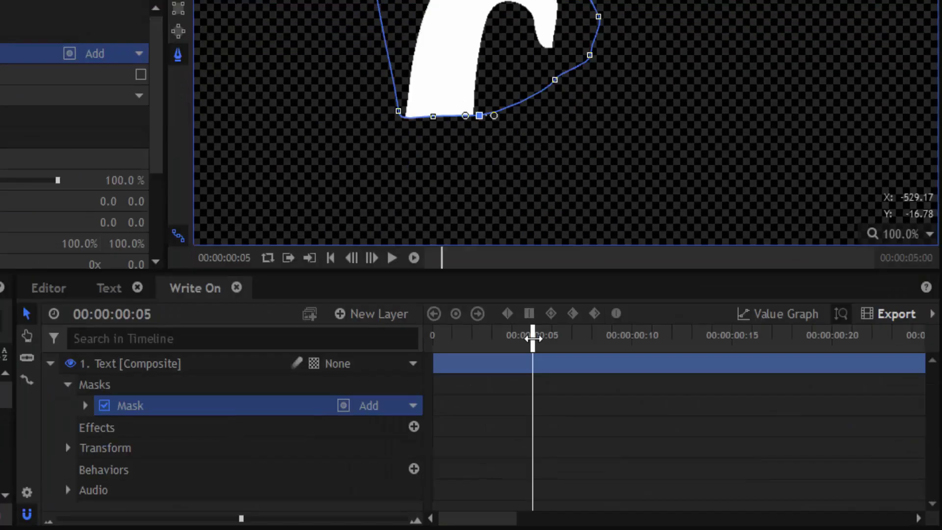
Step back to check the reveal and raise the mask's bottom point at frame 2 to hide the stray crossbar piece.
key("Left")
key("Left")
key("Left")
key("Left")
key("Left")
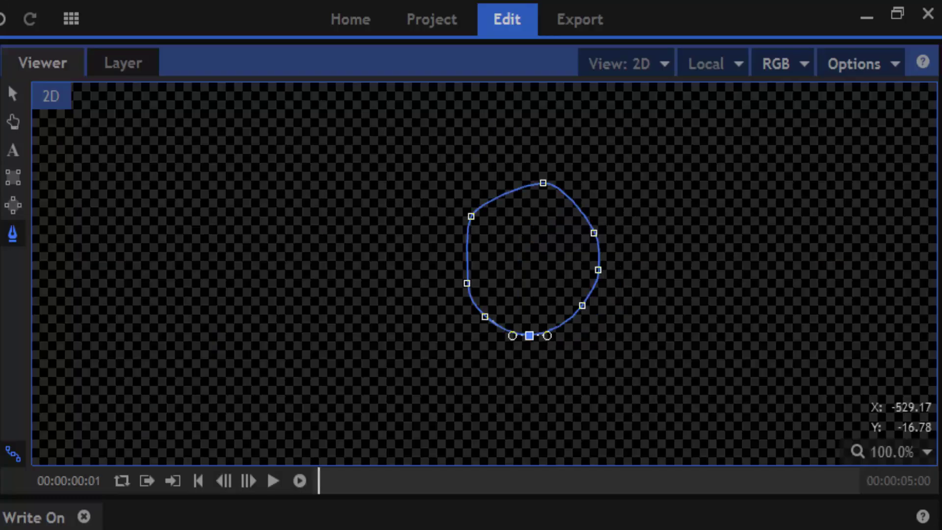
key("Right")
scroll(571, 312, "up", 4)
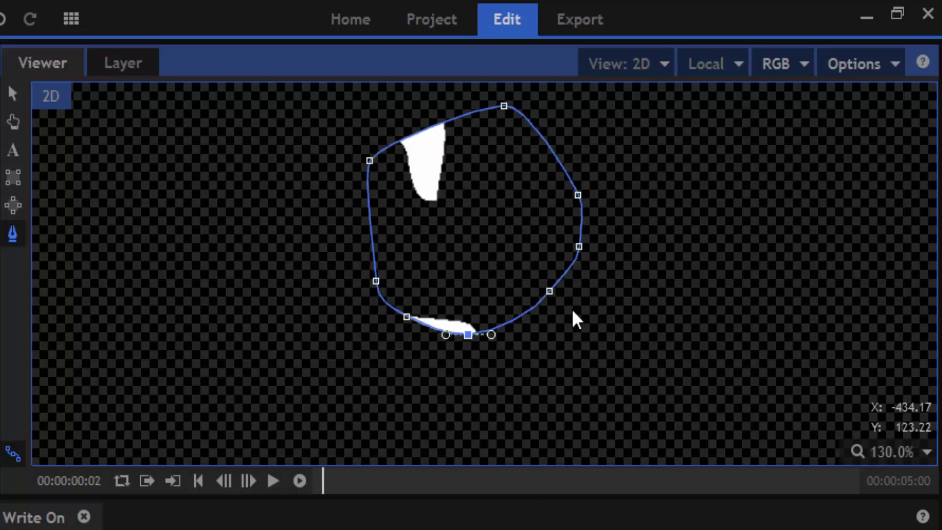
left_click_drag(461, 337, 464, 286)
Reshape the mask at frame 3 so its left edge cuts across the start of the f's stem and leaves the hook exposed.
key(".")
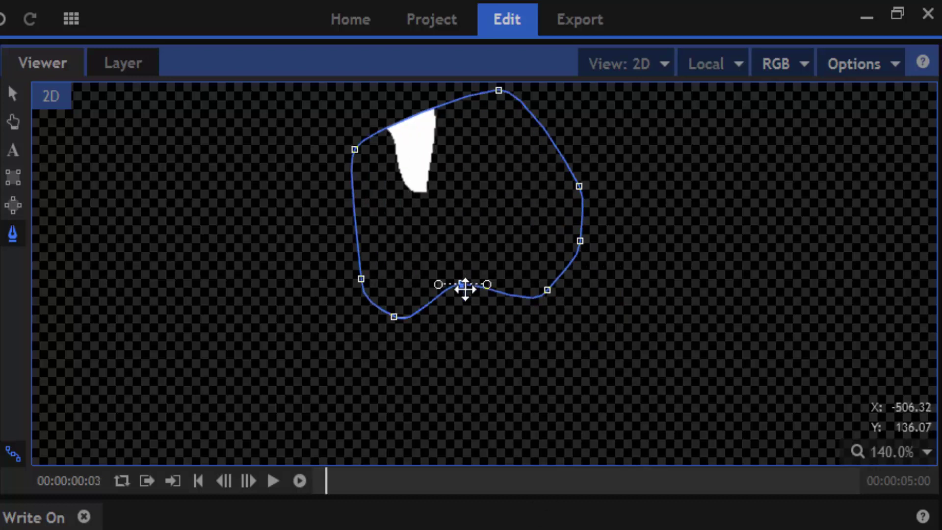
scroll(429, 198, "down", 7)
left_click_drag(447, 126, 364, 88)
left_click(351, 162)
scroll(357, 152, "up", 4)
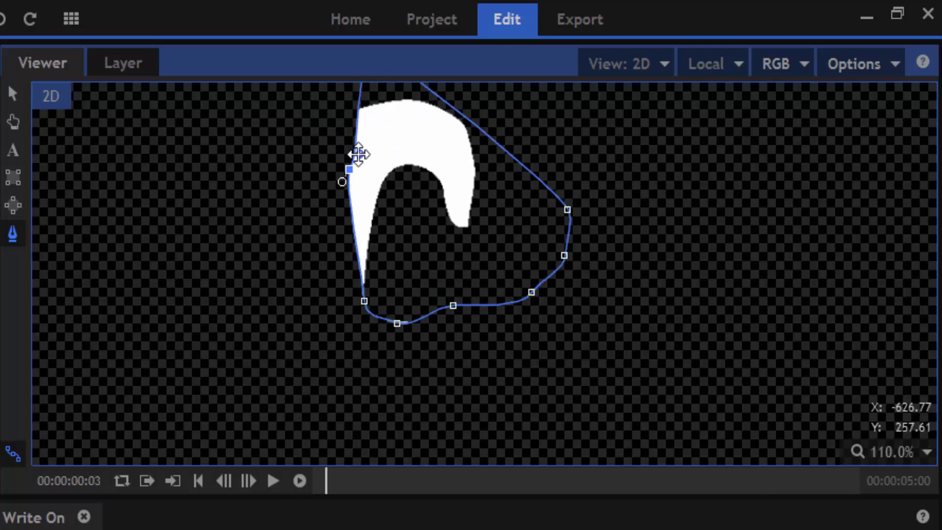
left_click(364, 300)
left_click_drag(375, 262, 393, 229)
left_click_drag(349, 170, 360, 168)
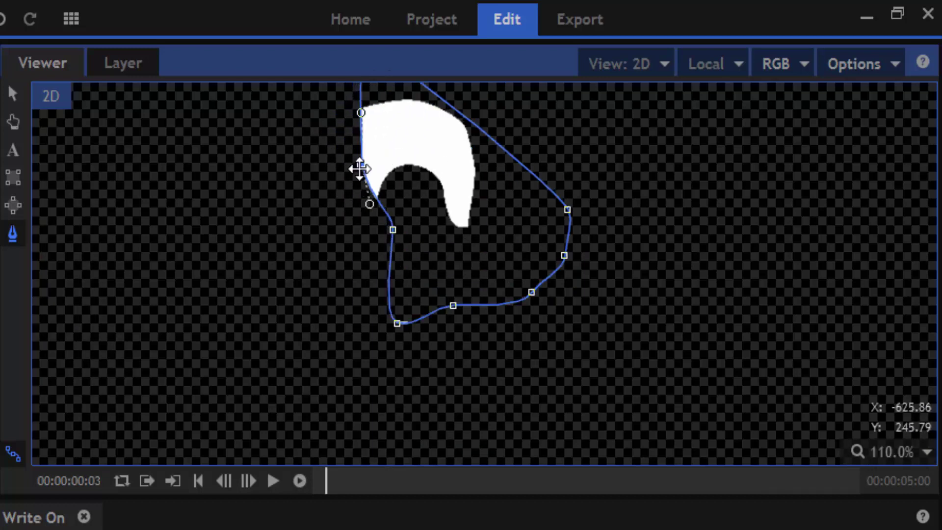
Refine the mask's lower and left points on the following frame, and return the playhead to frame 5.
key(".")
key(".")
left_click_drag(353, 321, 395, 286)
left_click_drag(295, 142, 252, 209)
left_click(326, 270)
scroll(338, 280, "up", 2)
left_click_drag(321, 247, 285, 248)
key("Right")
scroll(377, 289, "down", 3)
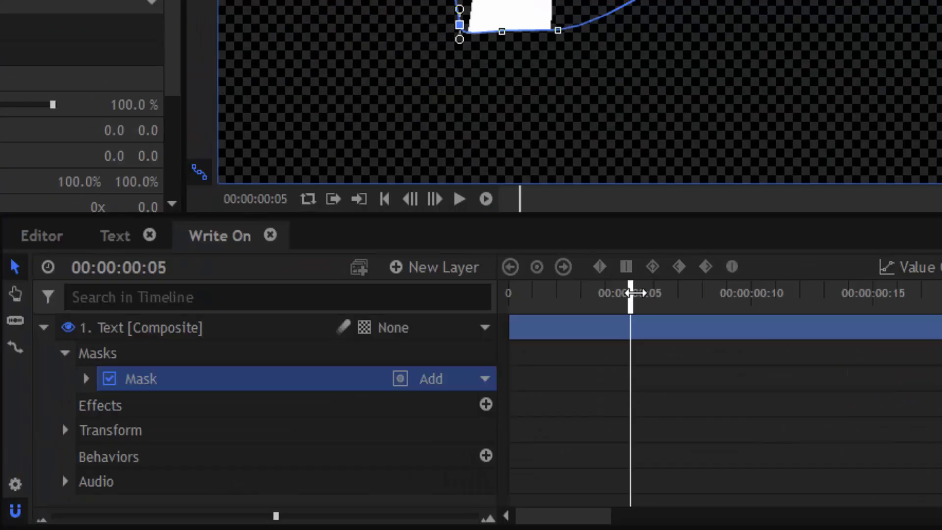
Move the playhead to frame 10 and pull the bottom mask point partway down the f's stem.
key("Right")
key("Right")
key("Right")
key("Right")
key("Right")
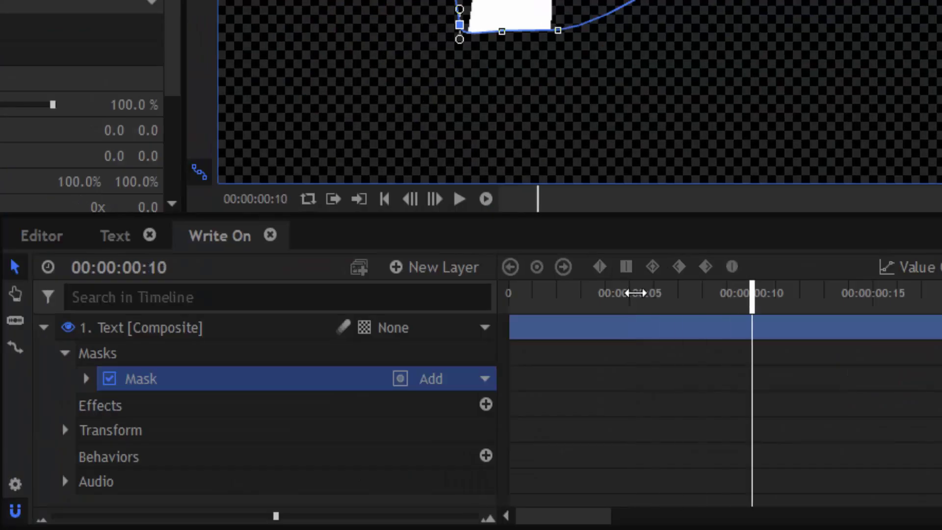
scroll(363, 401, "up", 4)
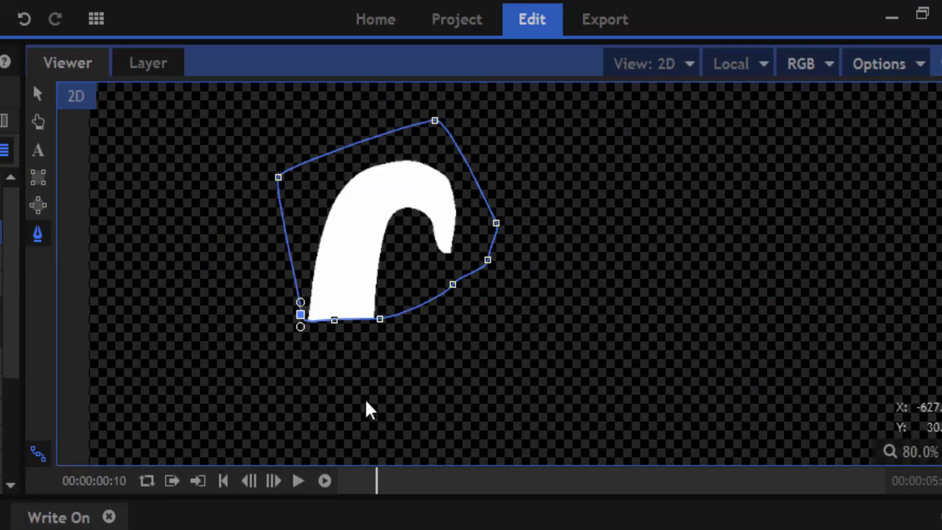
left_click(325, 291, "shift")
left_click_drag(324, 361, 328, 403)
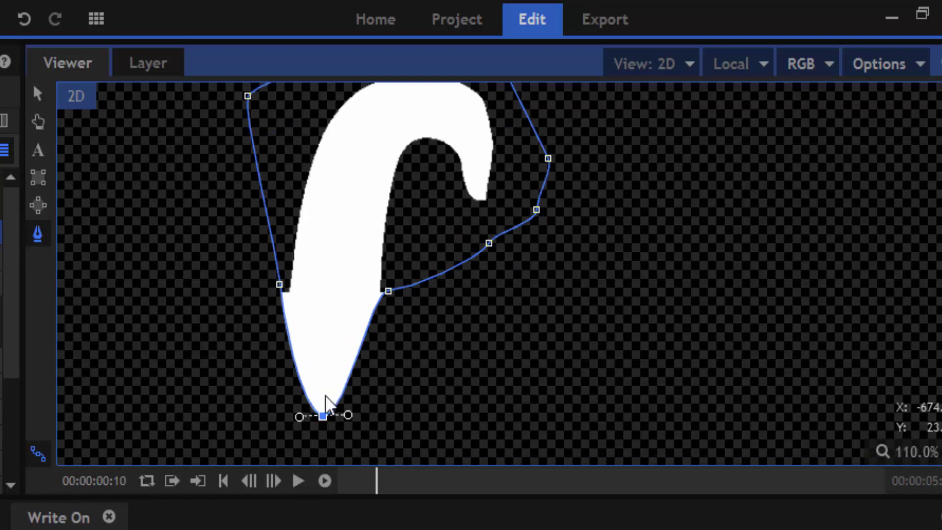
Extend the bottom mask point at frame 10 down to the lower end of the f's stem.
scroll(388, 410, "down", 4)
key("h")
left_click_drag(420, 374, 449, 248)
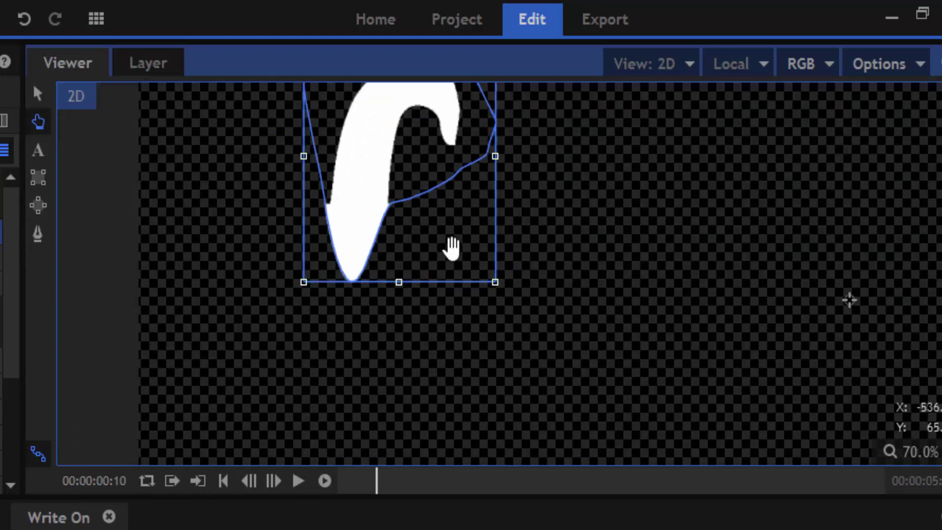
key("p")
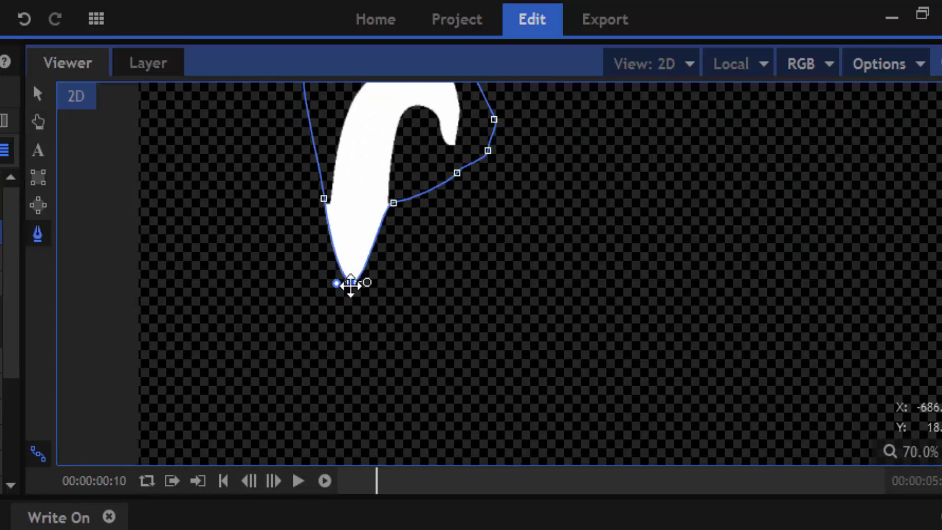
left_click_drag(349, 279, 334, 483)
scroll(403, 244, "down", 4)
scroll(362, 157, "up", 7)
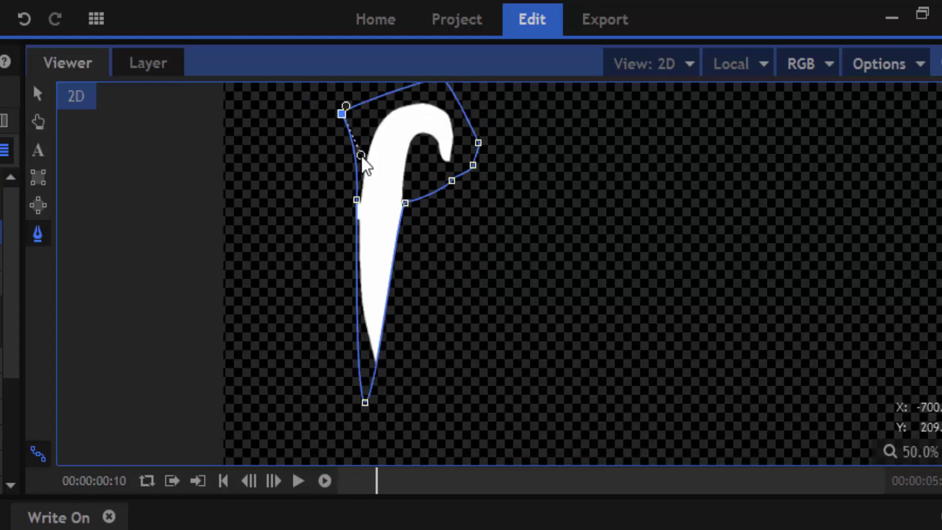
Fit the mask's left-side points closely along the stem's outer edge to exclude the crossbar's left part.
left_click_drag(351, 339, 350, 386)
scroll(370, 186, "down", 8)
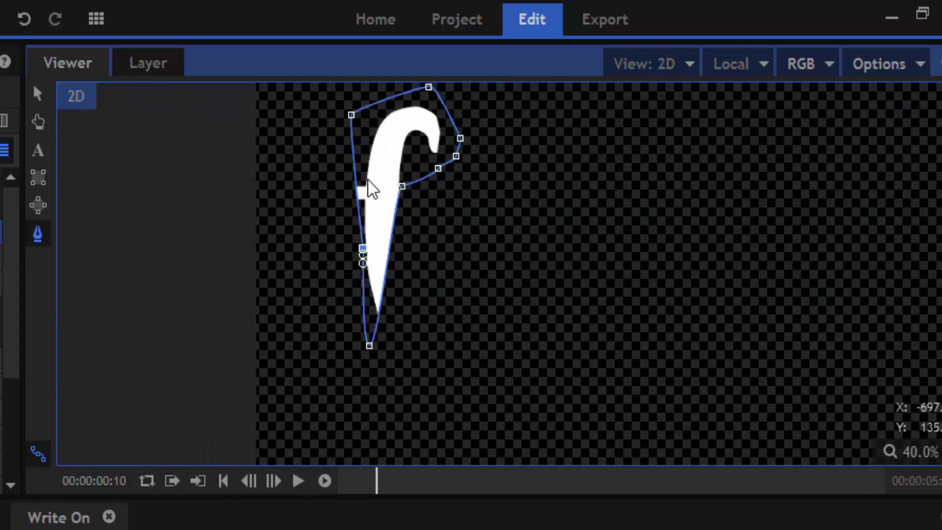
left_click(351, 115)
left_click_drag(348, 119, 370, 128)
scroll(364, 165, "up", 1)
key("ctrl+z")
scroll(359, 117, "up", 4)
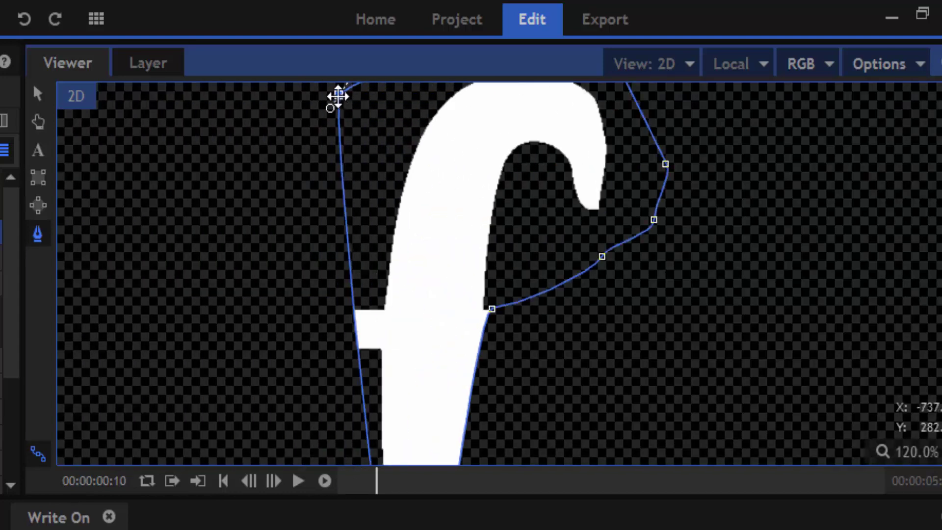
left_click_drag(336, 97, 391, 146)
scroll(608, 383, "down", 2)
left_click_drag(535, 328, 445, 282)
scroll(609, 433, "down", 1)
scroll(610, 433, "up", 1)
Move the bottom mask point down and to the right past the f's foot to uncover the stem's lower end.
key("h")
scroll(466, 202, "down", 3)
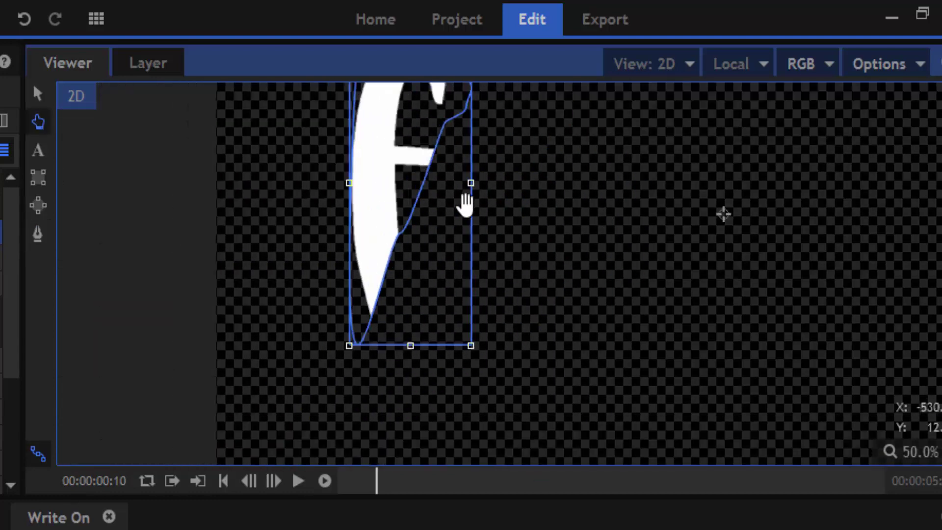
left_click_drag(388, 153, 399, 274)
scroll(408, 374, "up", 2)
scroll(437, 436, "down", 4)
scroll(437, 437, "up", 1)
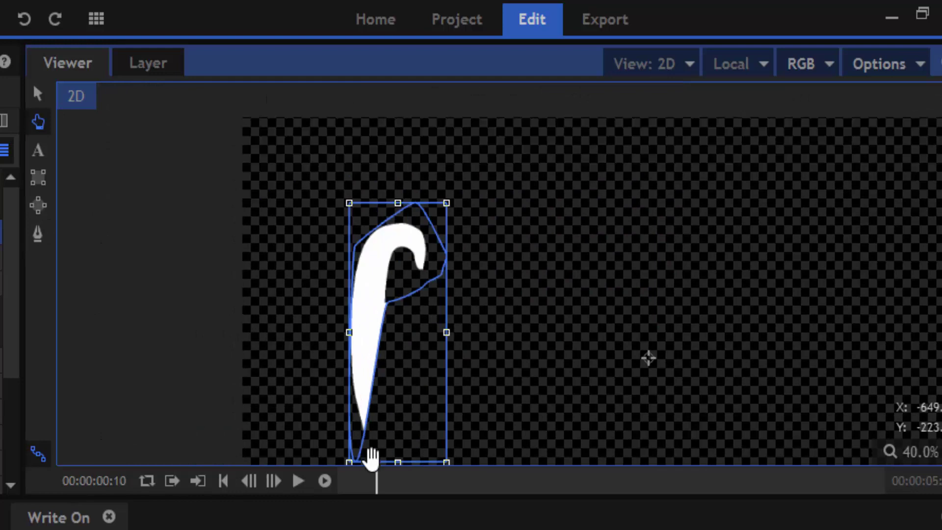
key("p")
mouse_move(358, 460)
left_mouse_down()
mouse_move(514, 529)
mouse_move(423, 529)
left_mouse_up()
scroll(503, 420, "down", 2)
scroll(505, 430, "up", 8)
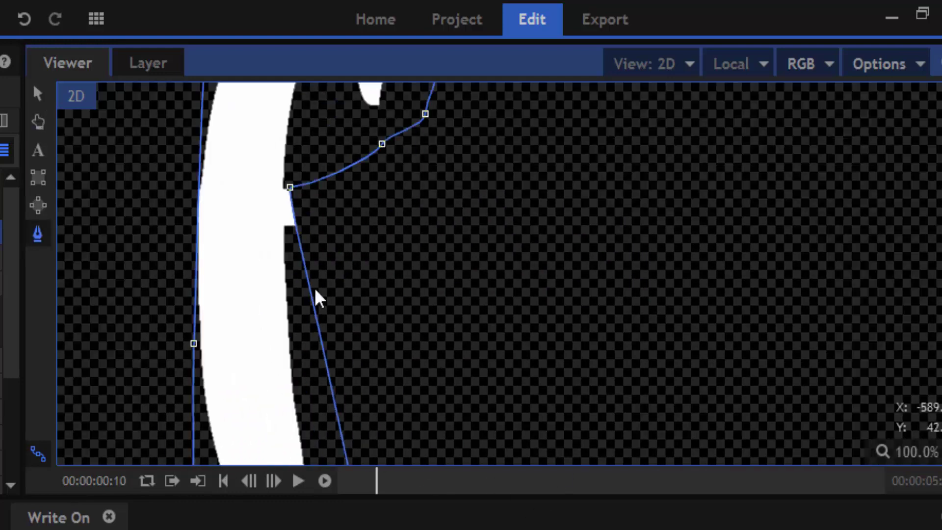
Reposition the mask point beside the stem below the hook so the right edge excludes the crossbar.
left_click_drag(288, 185, 248, 280)
scroll(377, 279, "down", 4)
scroll(385, 294, "down", 3)
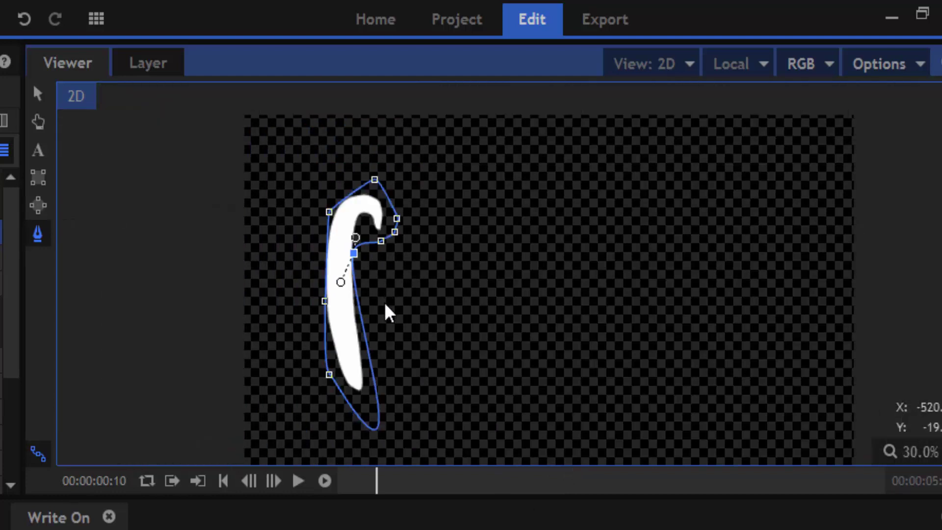
scroll(385, 309, "up", 3)
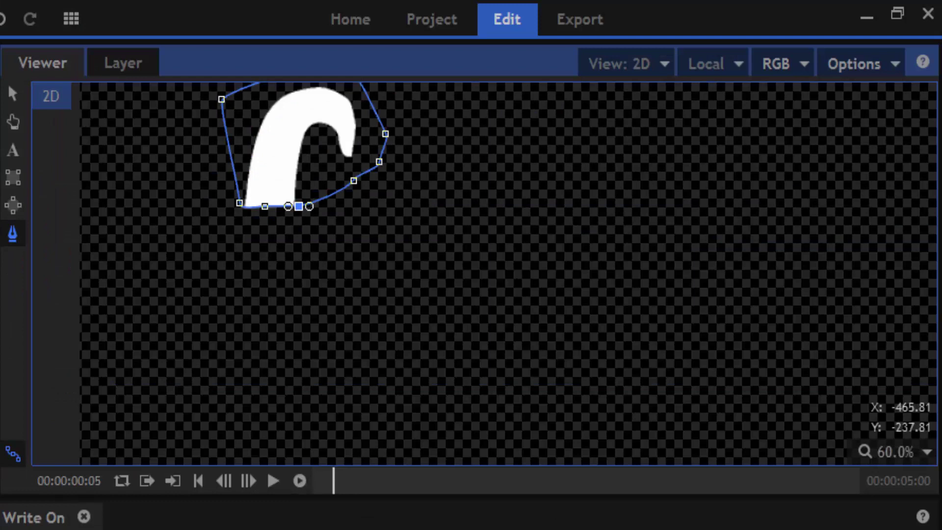
At frame 6, reshape the mask's lower points and handles so its right side follows the stem and its bottom edge cuts straight across.
key("Right")
scroll(237, 243, "up", 5)
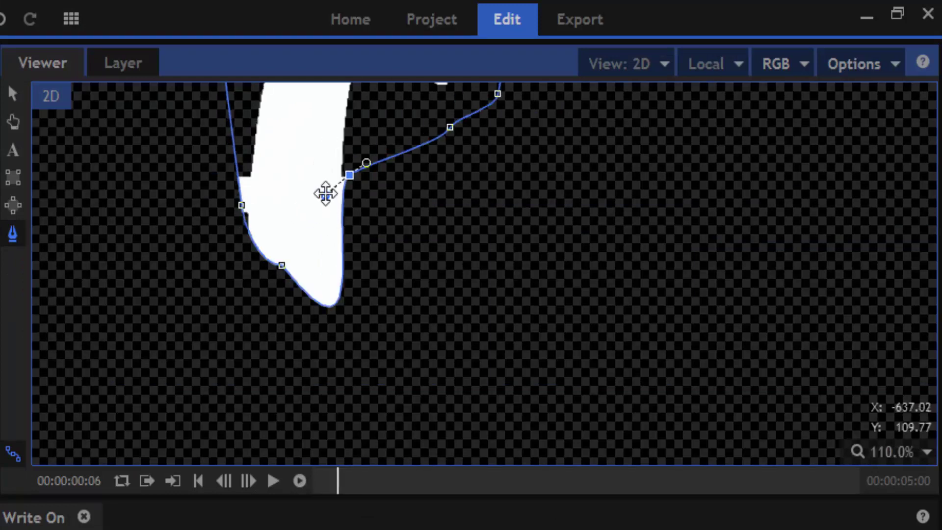
left_click_drag(325, 192, 341, 172)
left_click_drag(358, 159, 359, 123)
left_click(282, 265)
left_click_drag(369, 391, 363, 325)
left_click_drag(259, 266, 151, 299)
left_click_drag(364, 325, 374, 276)
Adjust the mask's left-side points and handles at frame 6 to follow the stem closely and exclude the crossbar's left part.
left_click(178, 183)
scroll(243, 174, "down", 4)
scroll(243, 175, "up", 1)
left_click(239, 186)
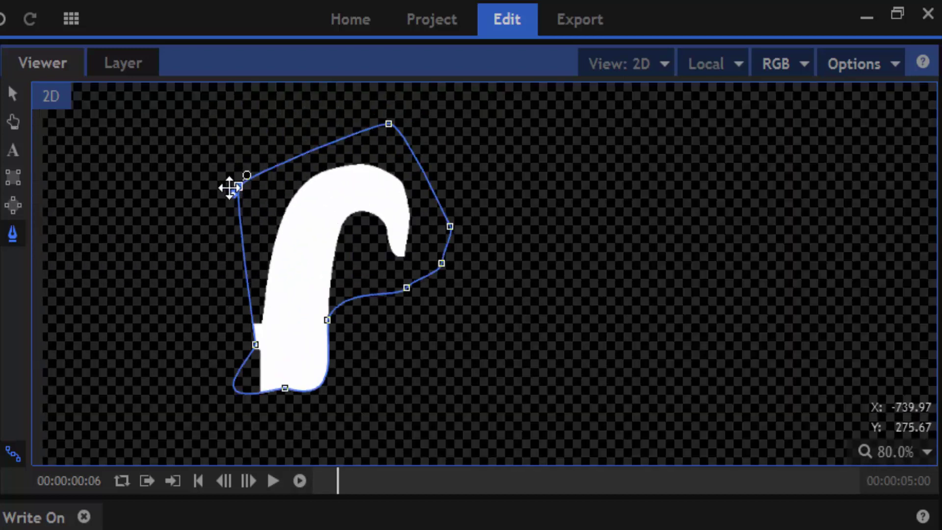
scroll(254, 374, "up", 6)
left_click(255, 337)
scroll(238, 250, "up", 7)
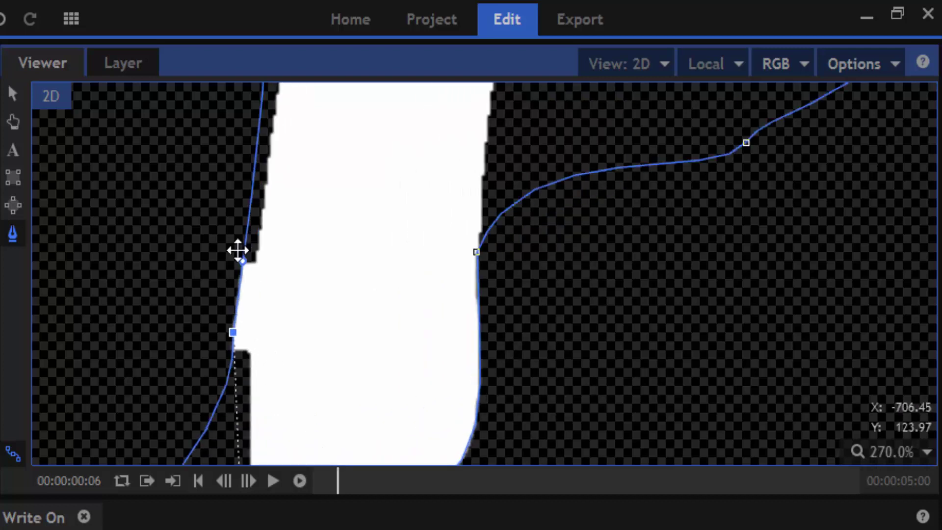
left_click_drag(238, 250, 240, 243)
left_click_drag(232, 332, 241, 329)
At frame 7, adjust the bottom mask point's handles so the lower edge runs nearly straight across the stem.
scroll(428, 393, "down", 12)
key("period")
scroll(437, 405, "up", 1)
key("h")
scroll(422, 326, "up", 5)
left_click_drag(425, 457, 427, 375)
key("p")
scroll(385, 385, "down", 6)
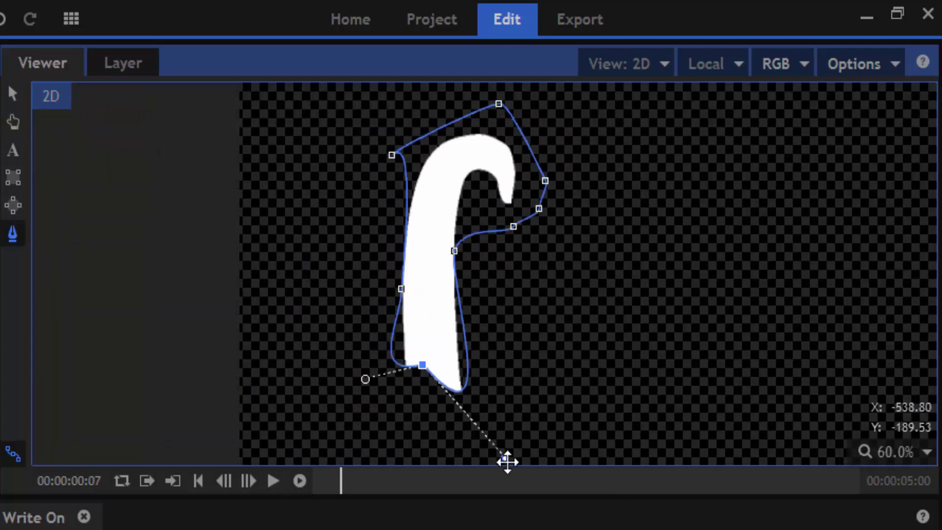
left_click_drag(365, 380, 343, 360)
key("period")
scroll(463, 452, "up", 2)
scroll(499, 414, "down", 4)
key("comma")
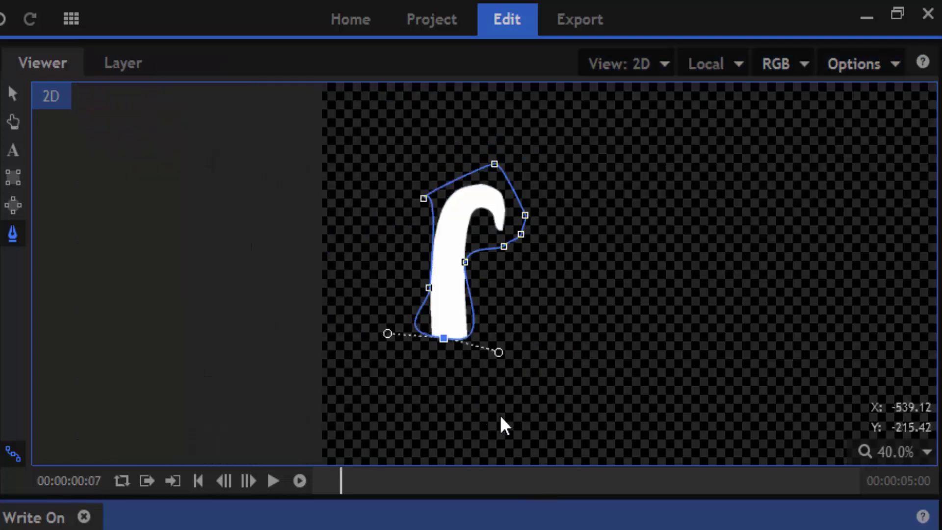
At frame 8, reshape the bottom mask point's right handle to level the stem's lower edge, and advance to frame 10.
scroll(495, 375, "up", 5)
key("period")
scroll(510, 407, "down", 8)
scroll(210, 426, "up", 8)
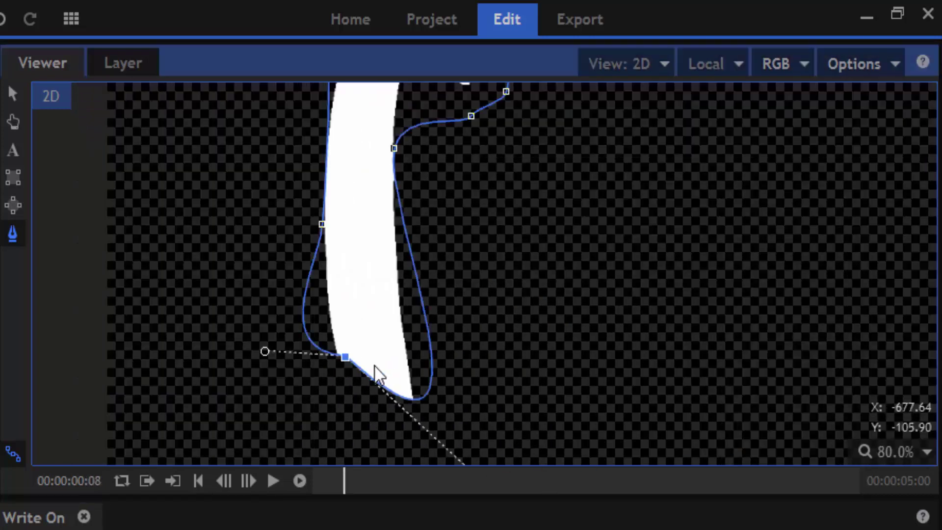
scroll(441, 343, "down", 2)
key("h")
key("p")
left_click_drag(477, 410, 487, 311)
key("period")
key("period")
scroll(411, 386, "down", 4)
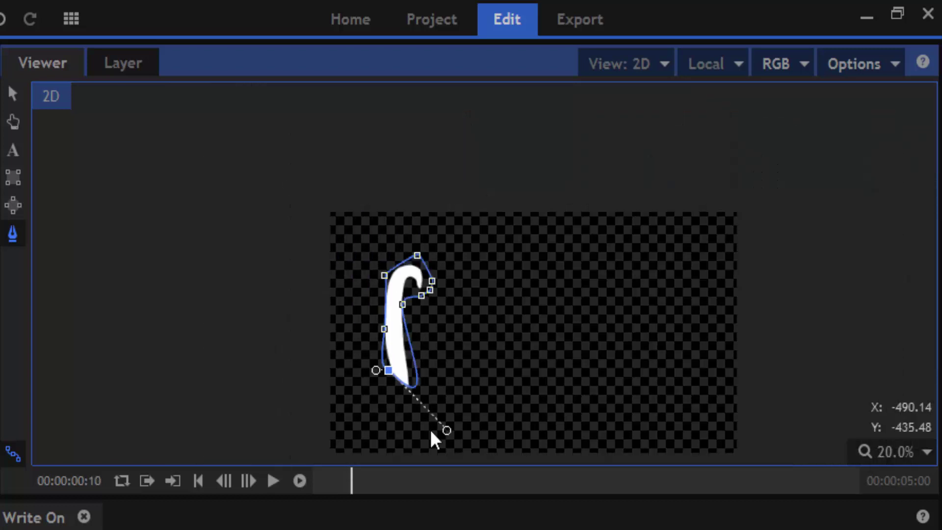
scroll(463, 362, "up", 4)
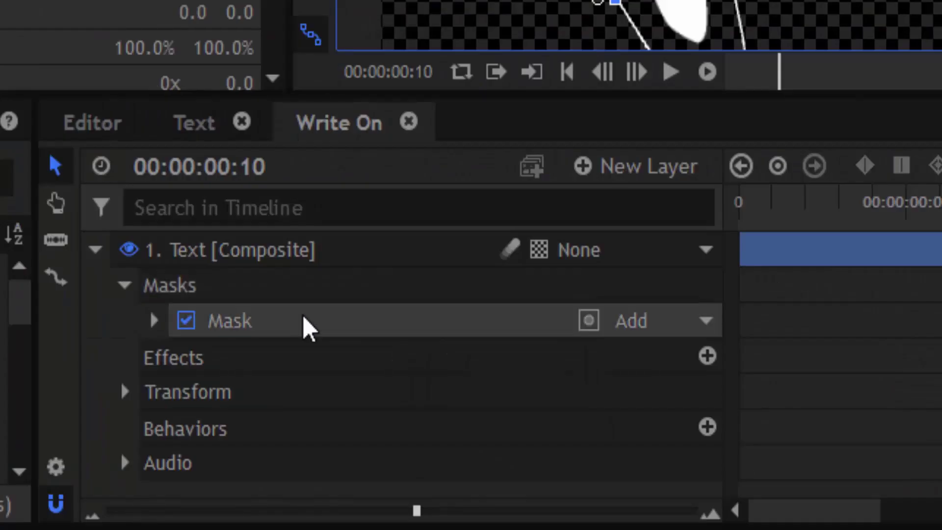
Rename the stem mask as f1.
left_click(304, 328)
right_click(265, 321)
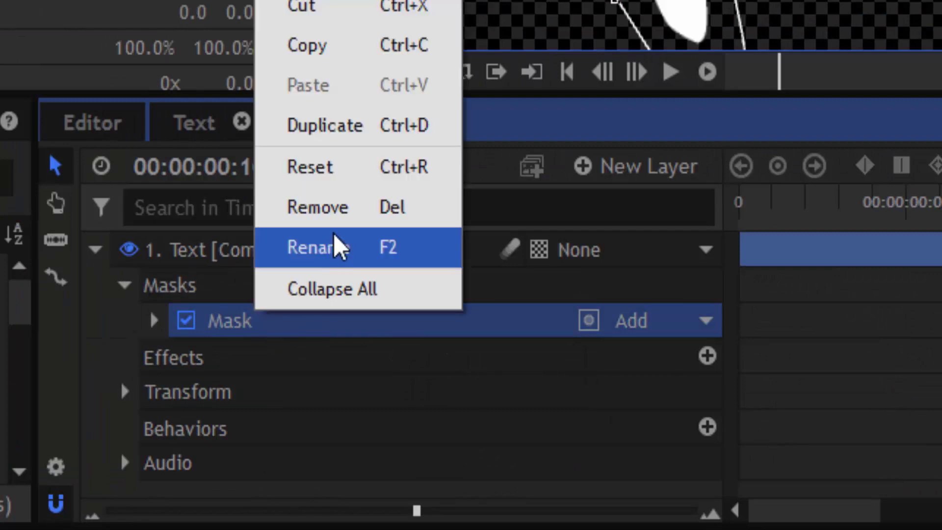
left_click(342, 254)
type("f1")
key("Return")
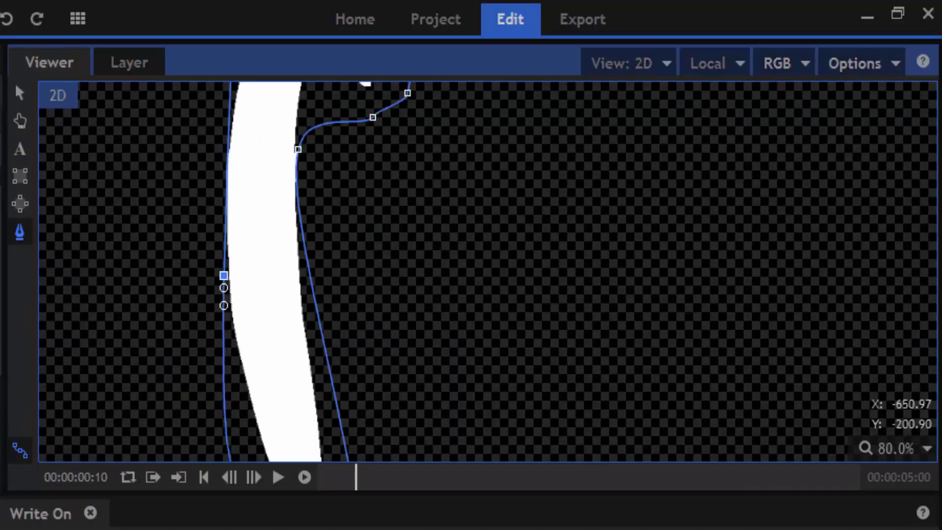
Draw a narrow vertical elliptical mask just beyond the left end of the f's hidden crossbar at frame 10.
scroll(493, 284, "down", 4)
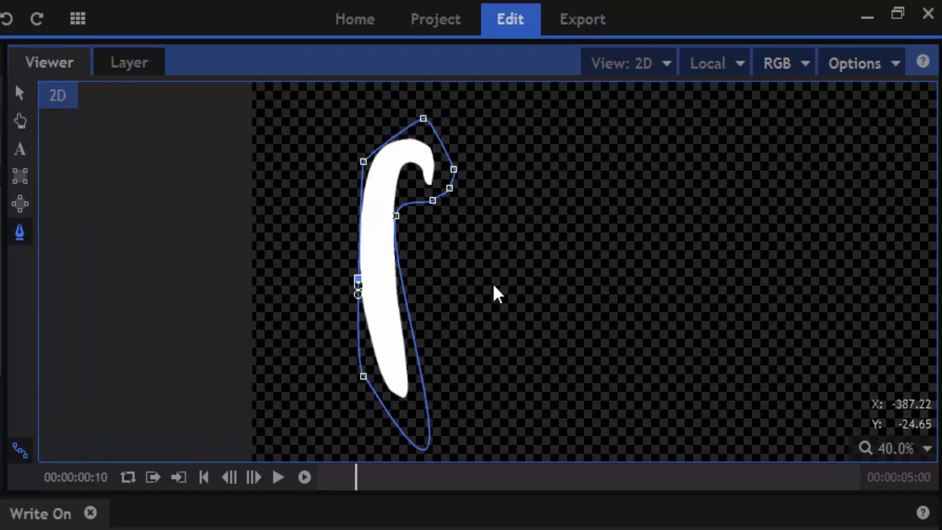
scroll(493, 283, "up", 1)
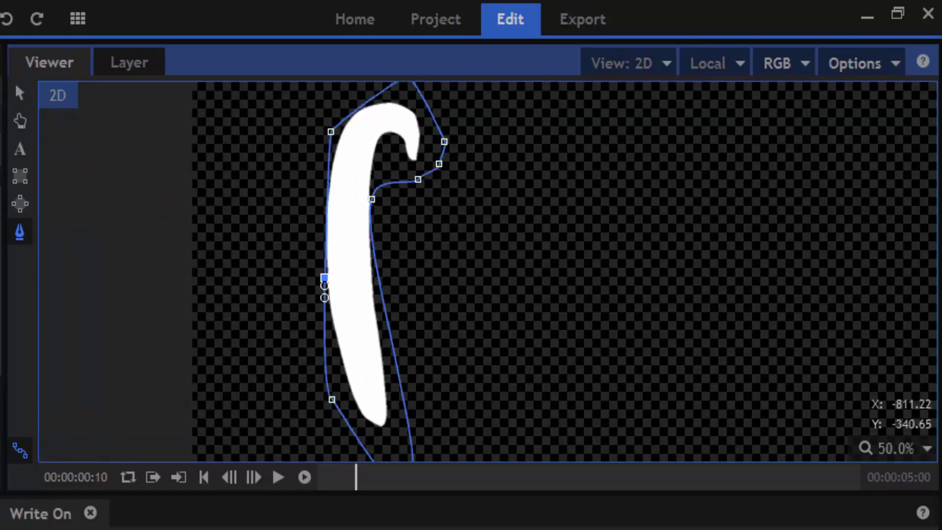
left_click(14, 206)
scroll(289, 221, "up", 2)
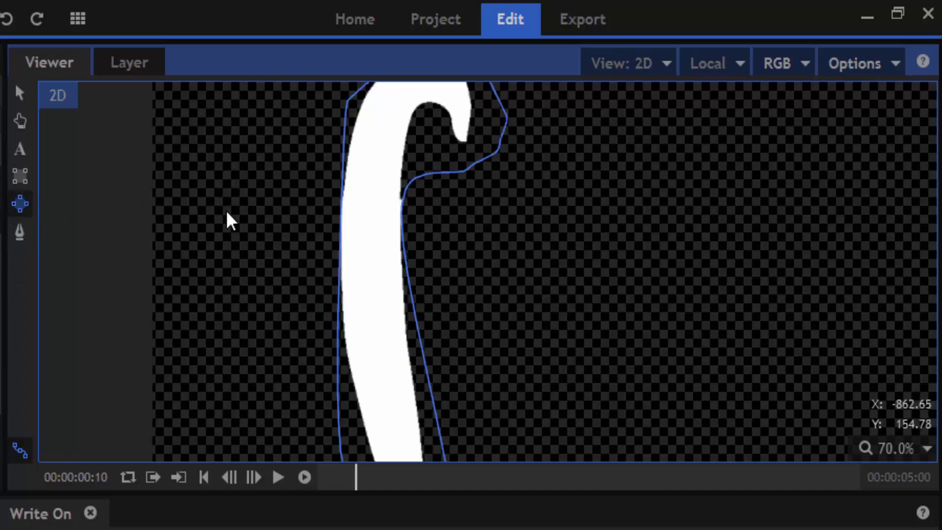
mouse_move(226, 169)
left_mouse_down()
mouse_move(281, 265)
mouse_move(245, 266)
left_mouse_up()
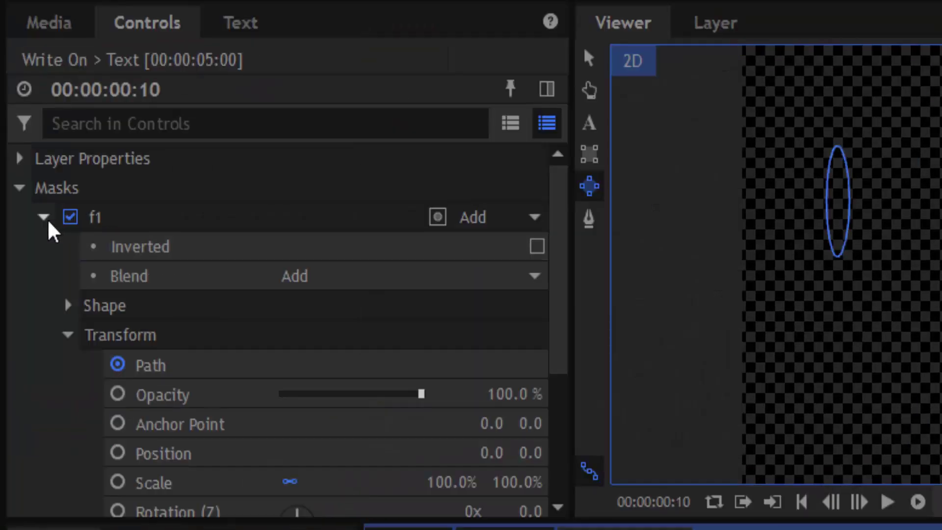
Enable keyframing on the new elliptical mask's Path at frame 10.
left_click(44, 217)
left_click(43, 246)
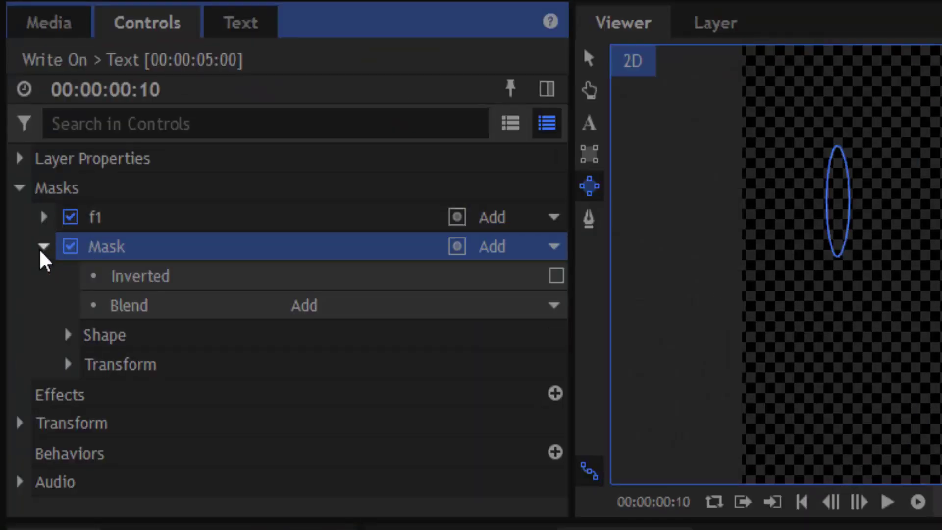
left_click(68, 364)
scroll(152, 368, "down", 3)
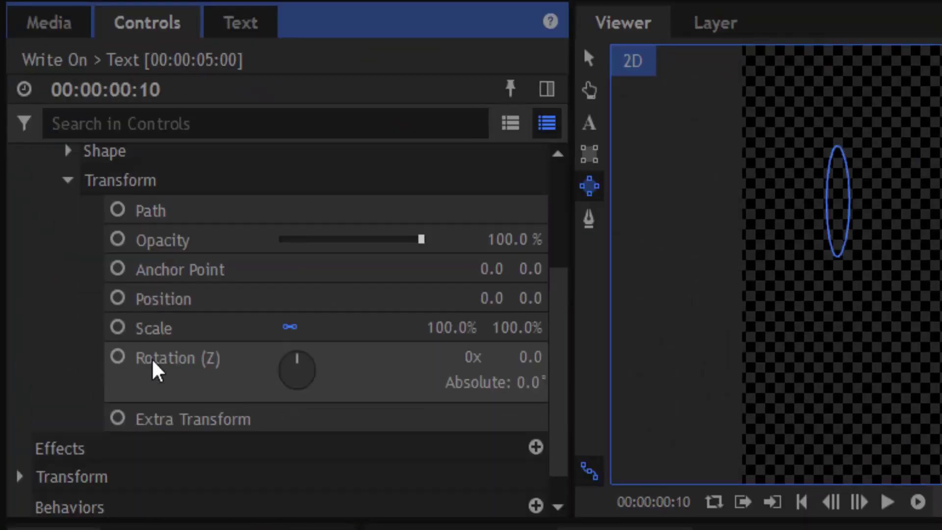
scroll(147, 363, "up", 3)
left_click(121, 302)
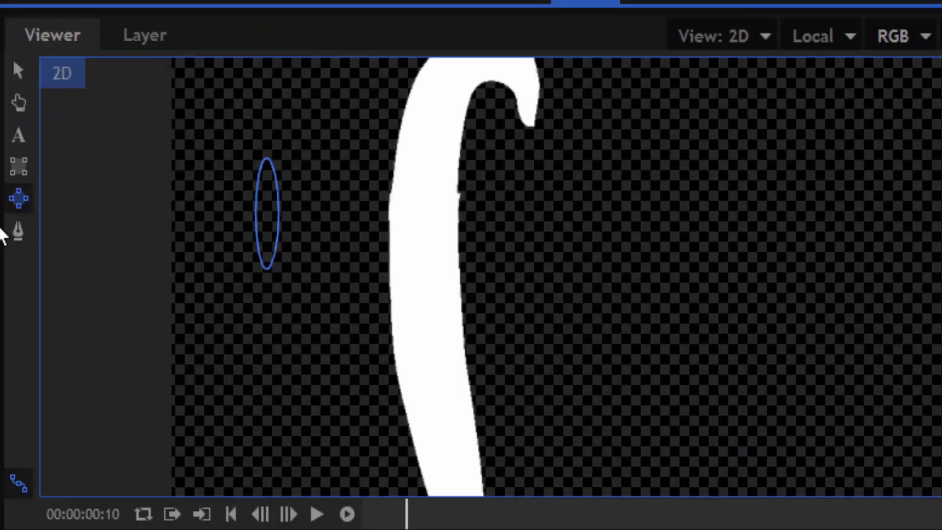
At frame 15, stretch the ellipse's right point past the crossbar's right end to reveal the whole crossbar.
left_click(17, 231)
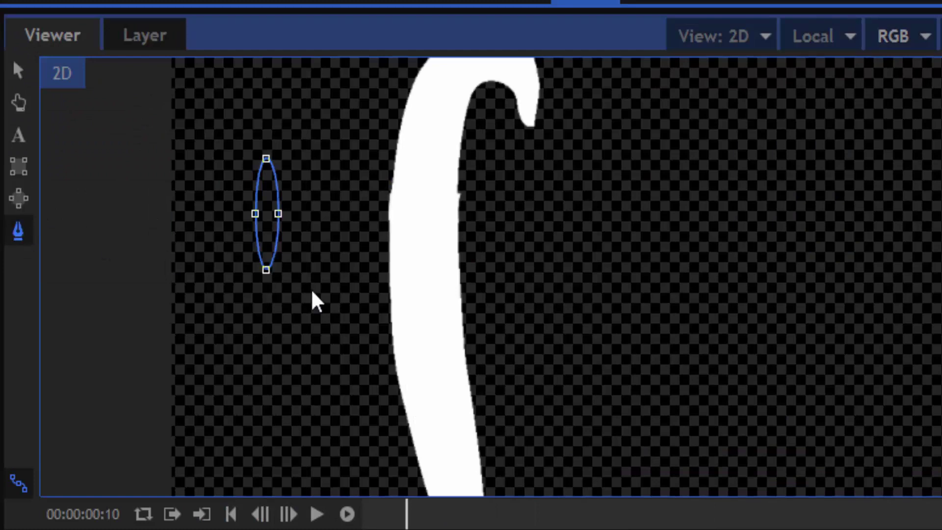
key("Right")
key("Right")
key("Right")
key("Right")
key("Right")
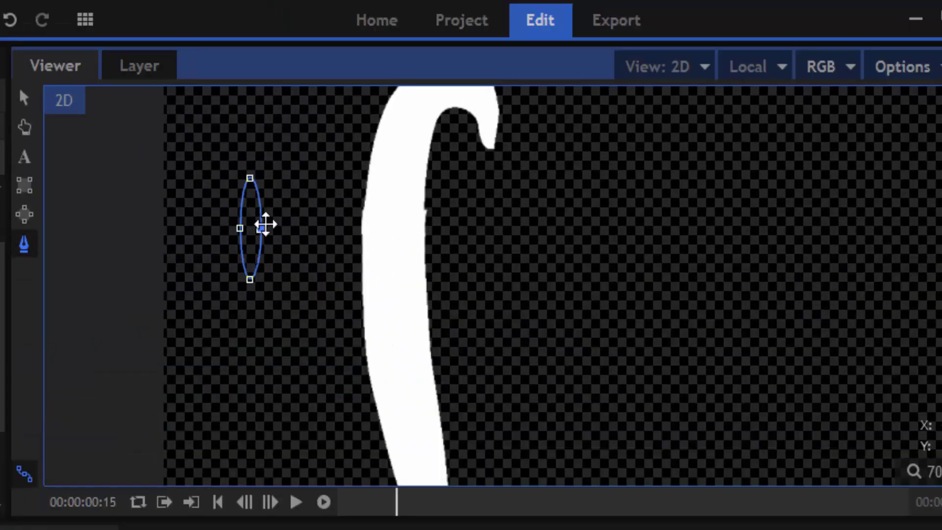
left_click_drag(261, 228, 604, 225)
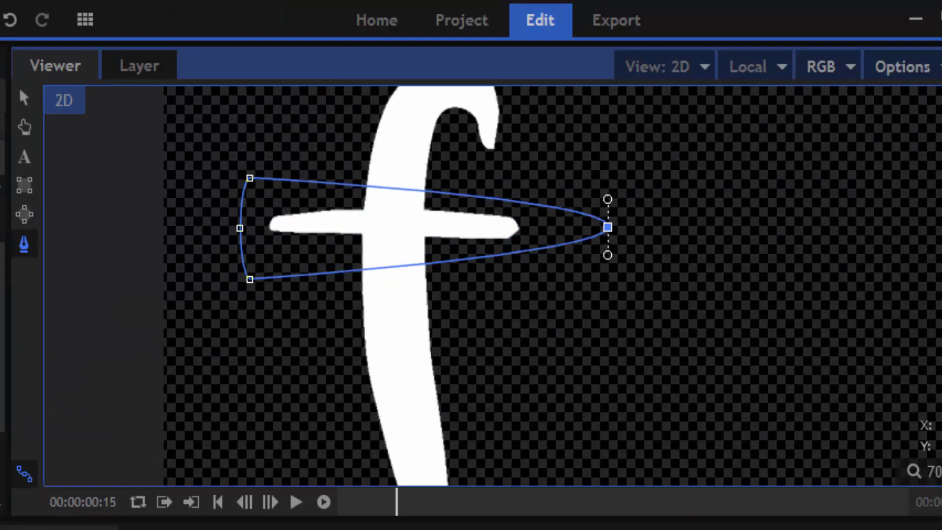
Step through frames 10 to 16 to check how the crossbar is revealed.
key("comma")
key("comma")
key("comma")
key("comma")
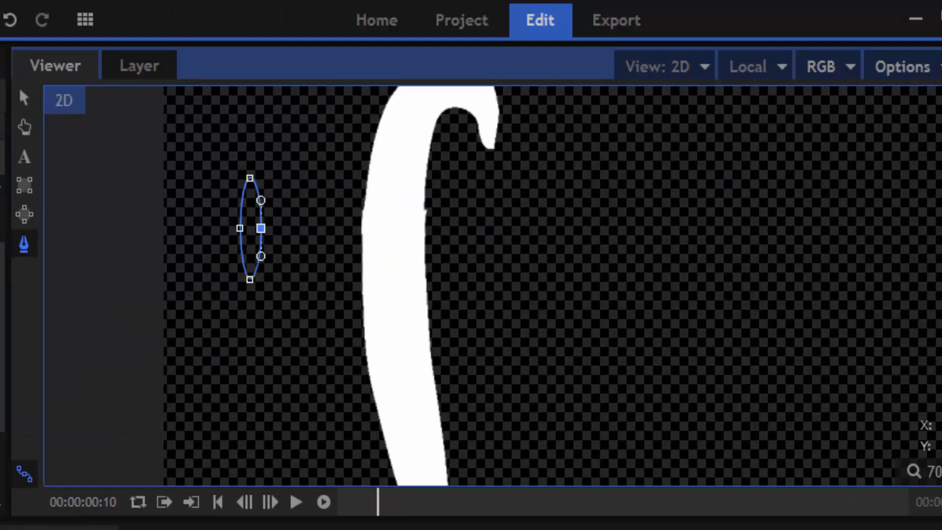
key("Right")
key("Right")
key("Right")
key("Right")
key("Right")
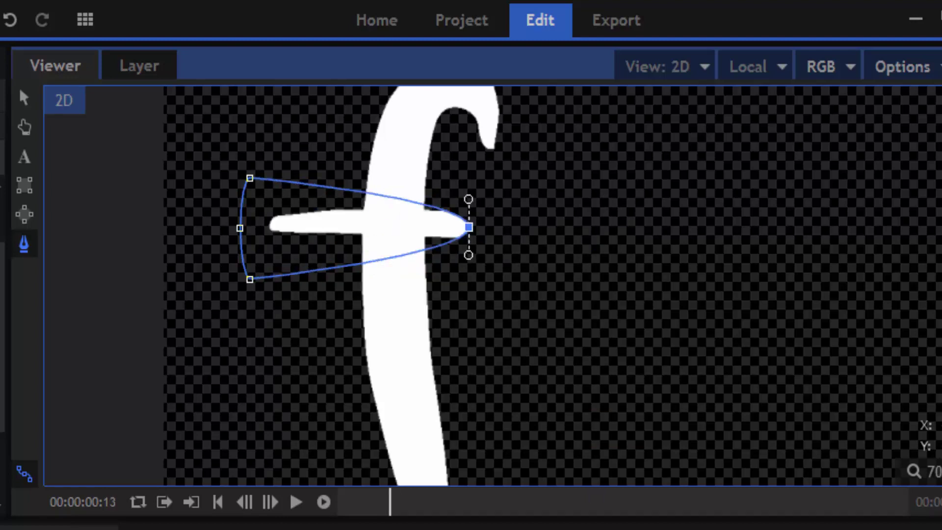
scroll(653, 332, "down", 3)
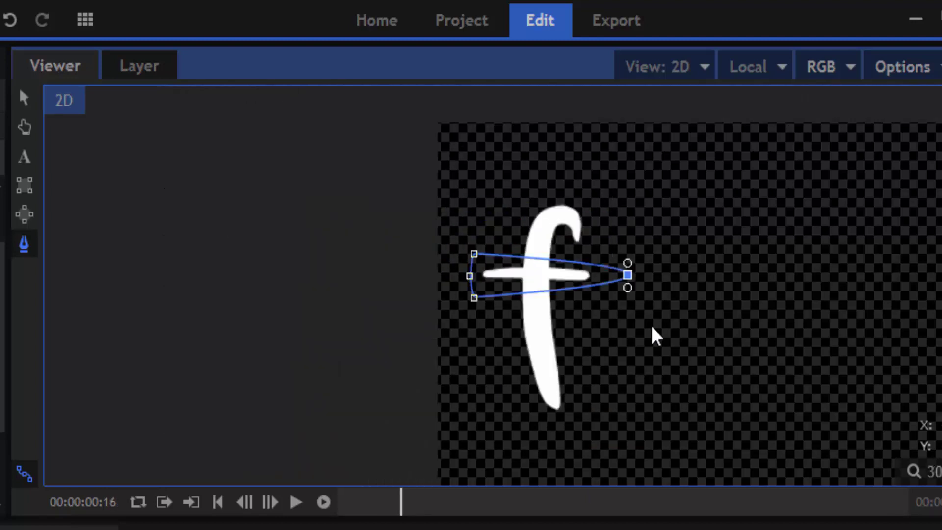
scroll(654, 384, "up", 1)
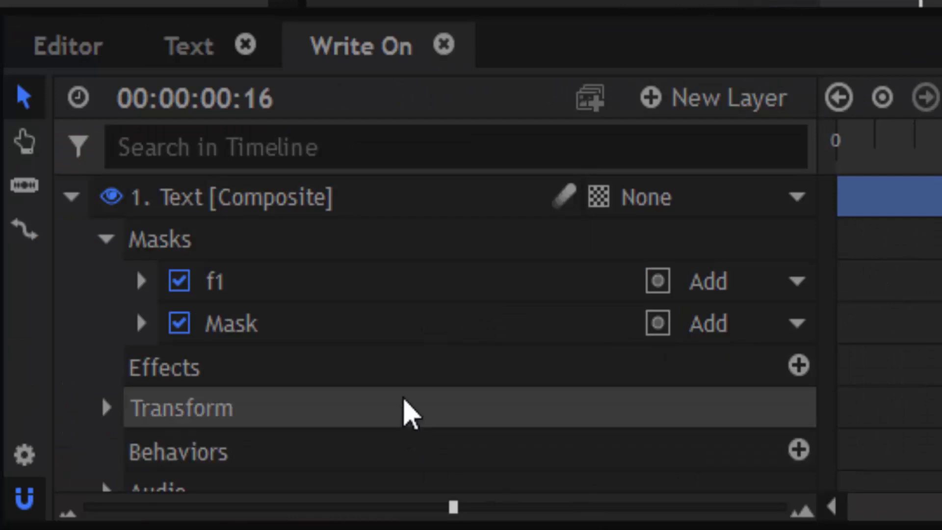
Rename the crossbar mask as f2.
left_click(300, 332)
right_click(296, 334)
left_click(410, 251)
type("f2")
key("Return")
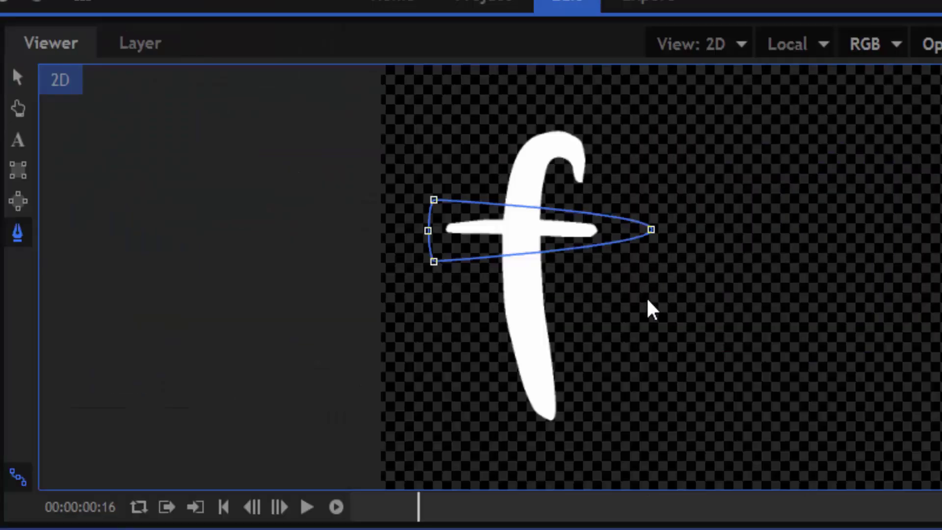
Move f2's right point closer to the crossbar's right end at frame 16 and play the animation from the start.
scroll(638, 231, "up", 2)
left_click_drag(657, 228, 615, 229)
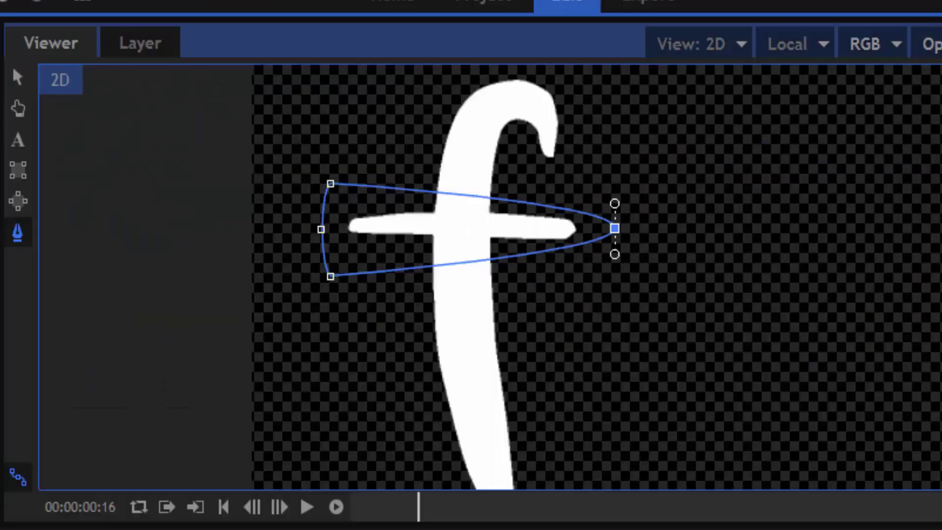
key("Home")
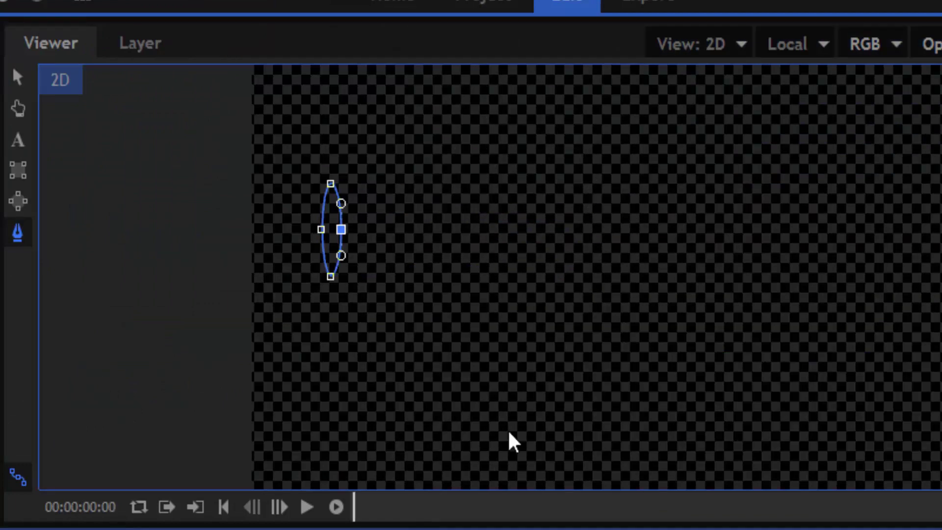
scroll(465, 254, "down", 4)
scroll(539, 306, "up", 3)
scroll(539, 305, "down", 1)
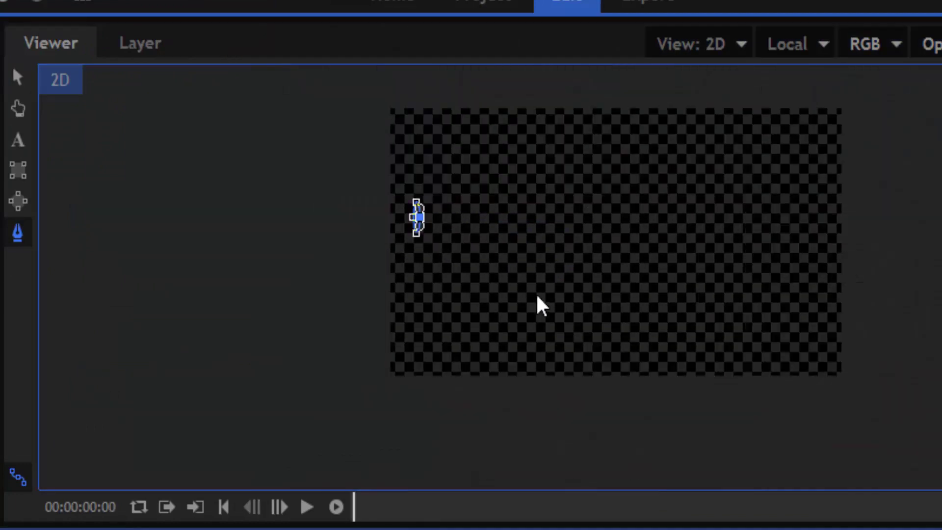
key("space")
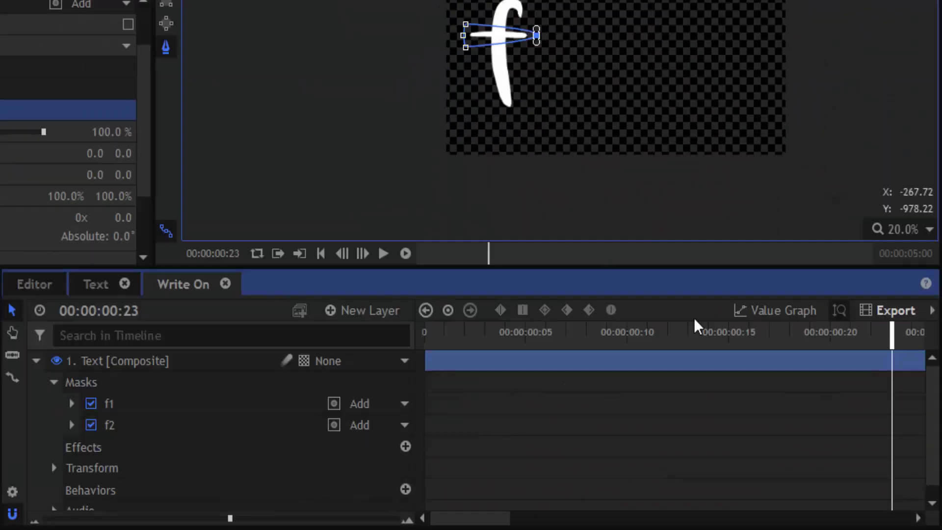
Go to frame 20 and disable masks f1 and f2 to show the full text.
left_click_drag(871, 332, 833, 329)
scroll(574, 137, "up", 1)
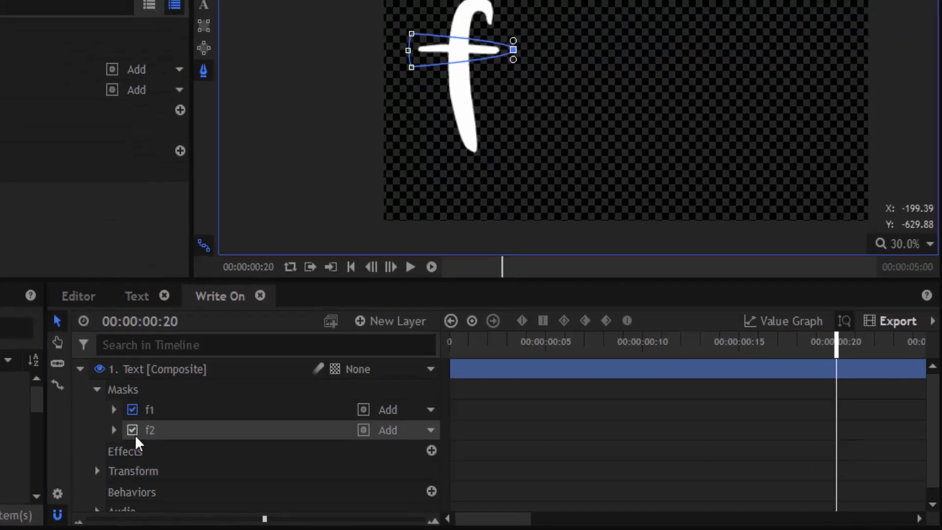
left_click(91, 425)
left_click(133, 410)
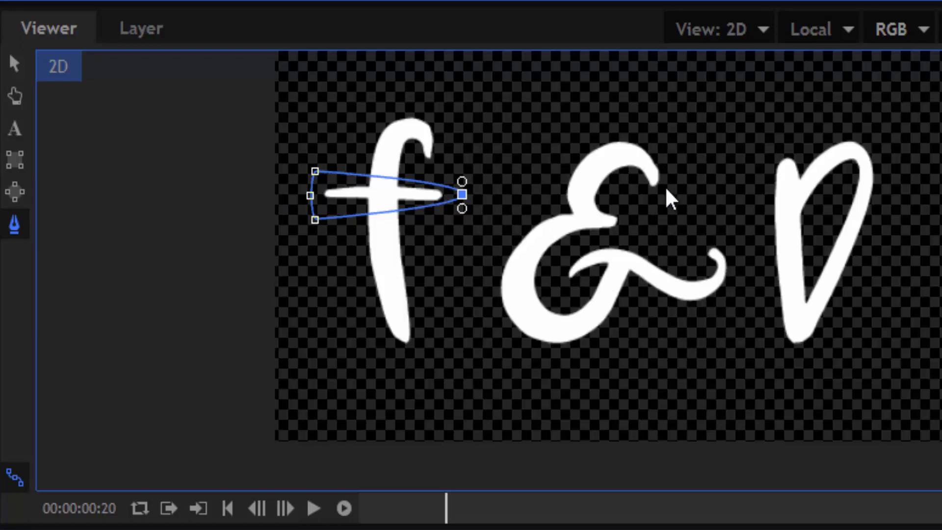
Draw a small elliptical mask just below the ampersand's upper-right tip at frame 20.
left_click(22, 191)
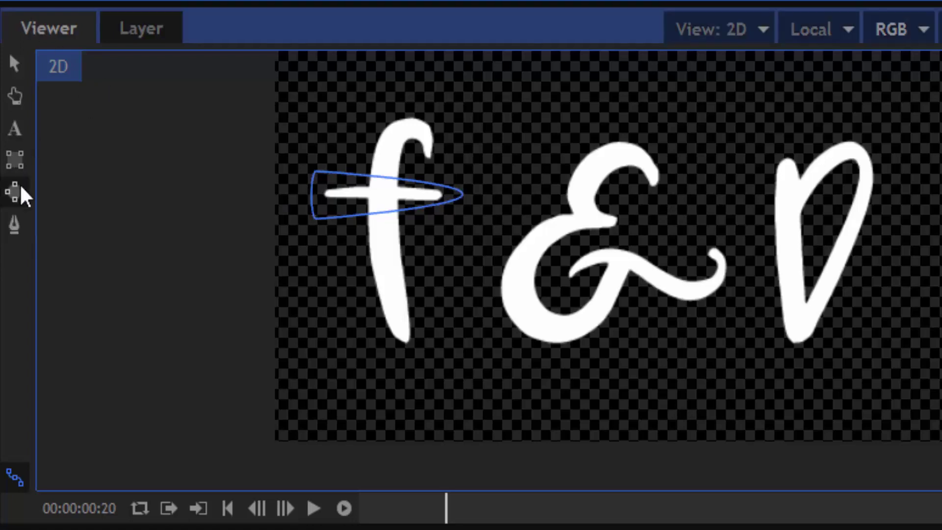
left_click(22, 196)
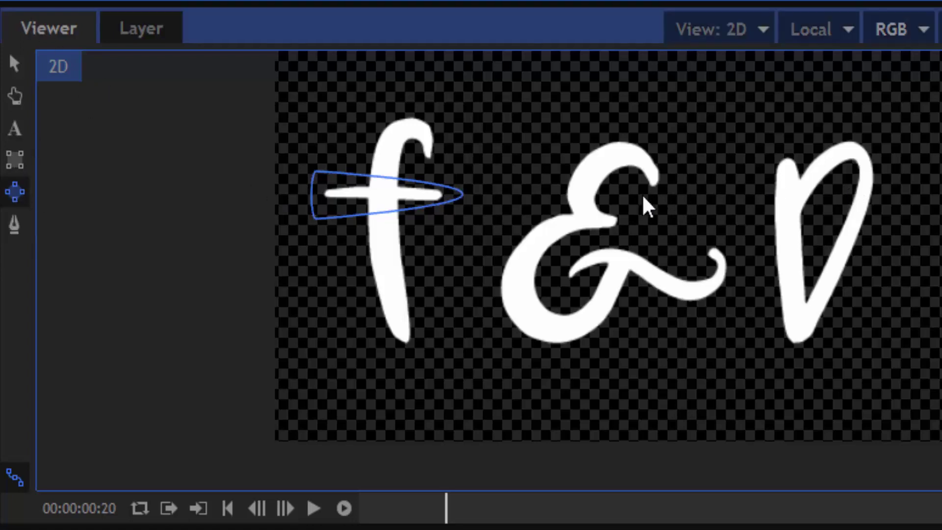
left_click_drag(642, 193, 685, 247)
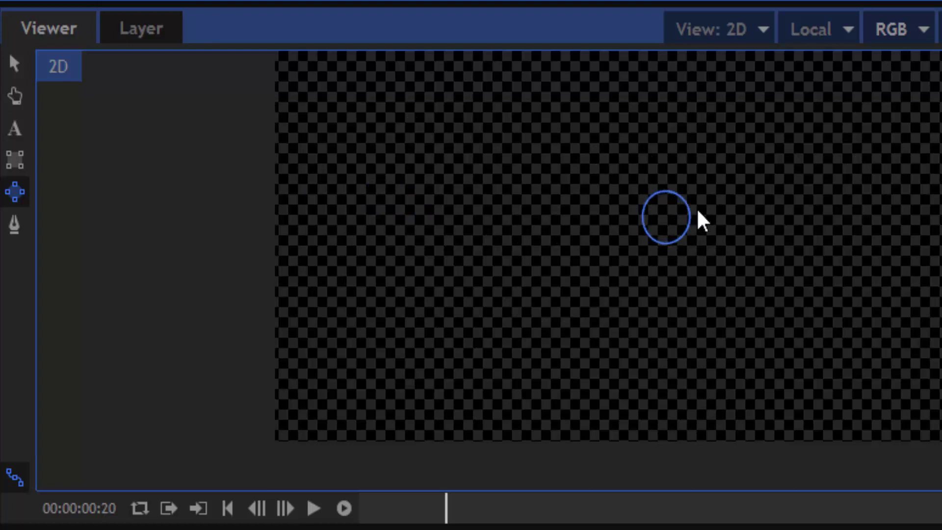
scroll(699, 217, "up", 3)
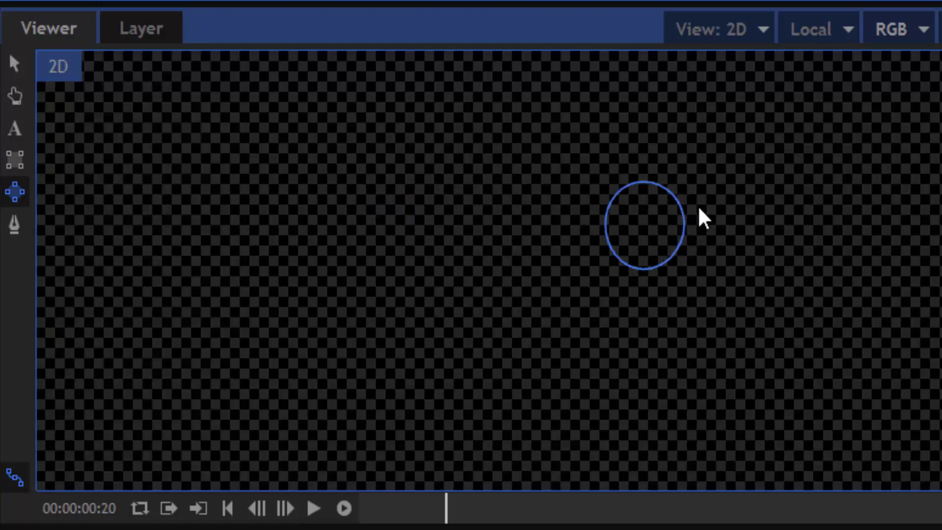
Add four points to the elliptical mask with the Pen tool, one midway along each segment.
left_click(14, 225)
left_click(585, 182)
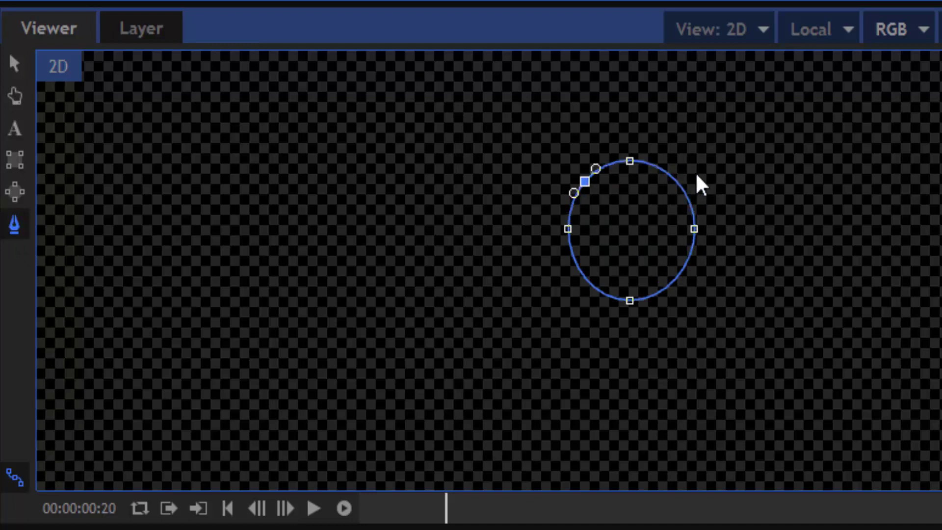
left_click(677, 183)
left_click(580, 273)
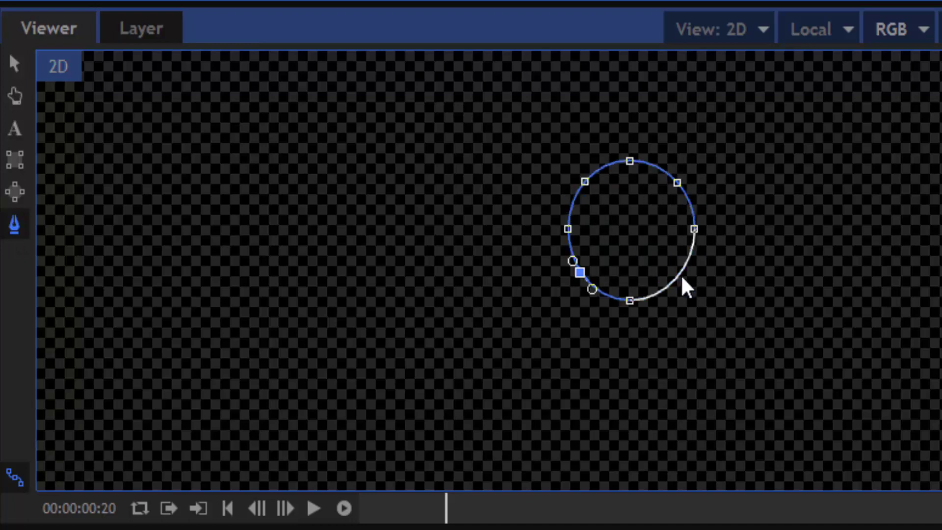
left_click(680, 272)
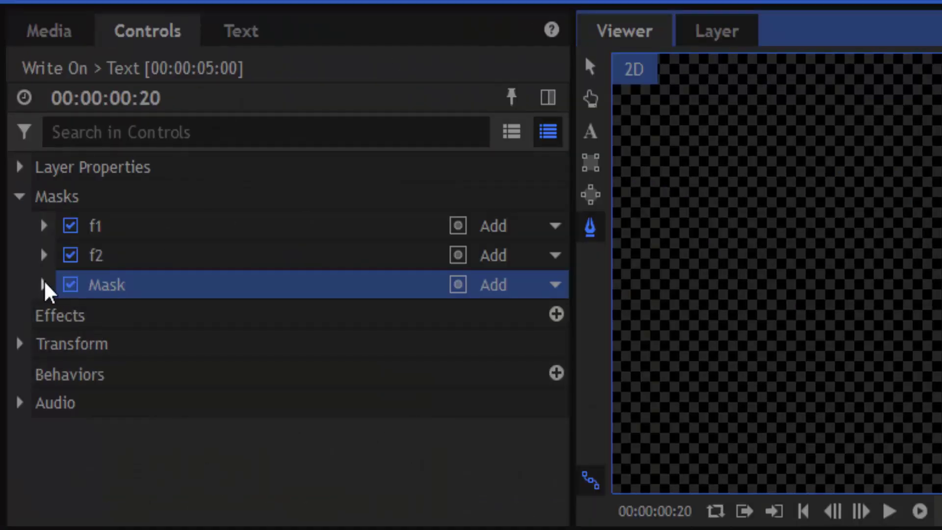
Enable path keyframing in the new mask's transform properties at frame 20.
left_click(43, 285)
left_click(68, 401)
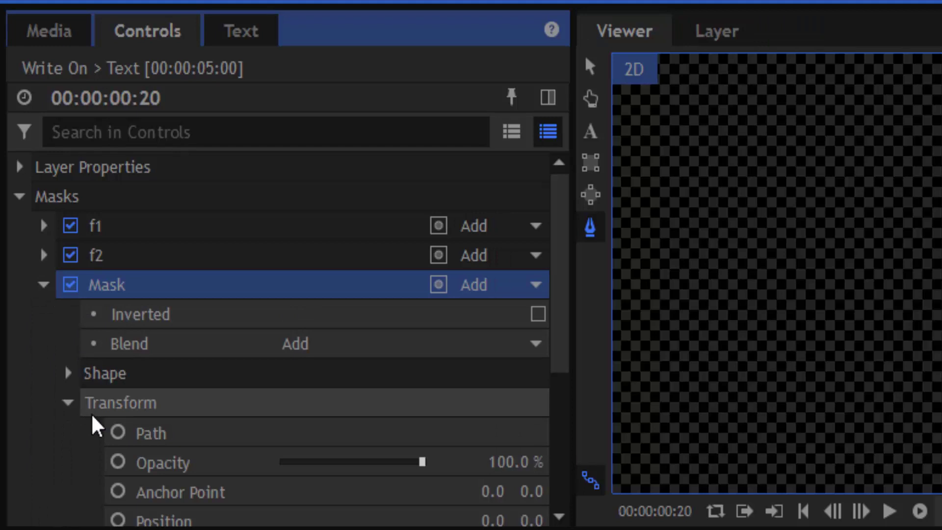
left_click(118, 432)
Rename the new mask as & and collapse its properties.
right_click(121, 290)
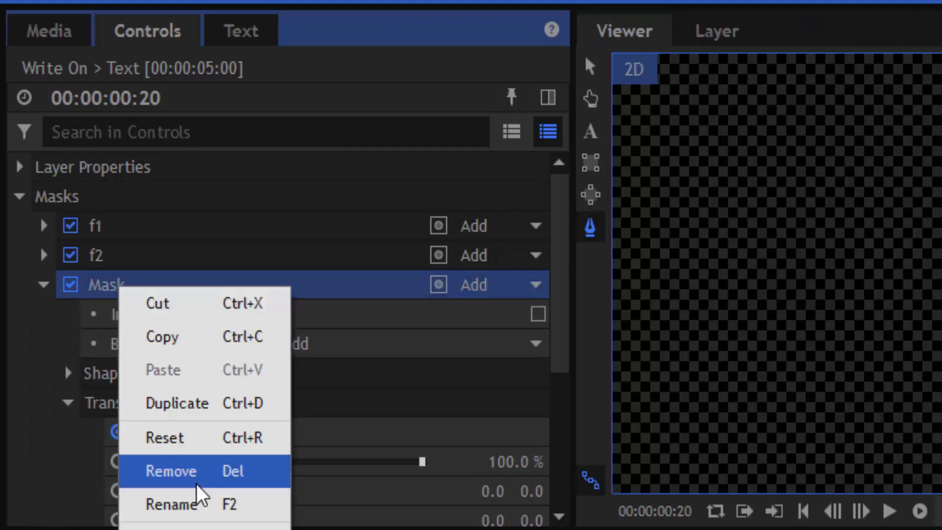
left_click(204, 505)
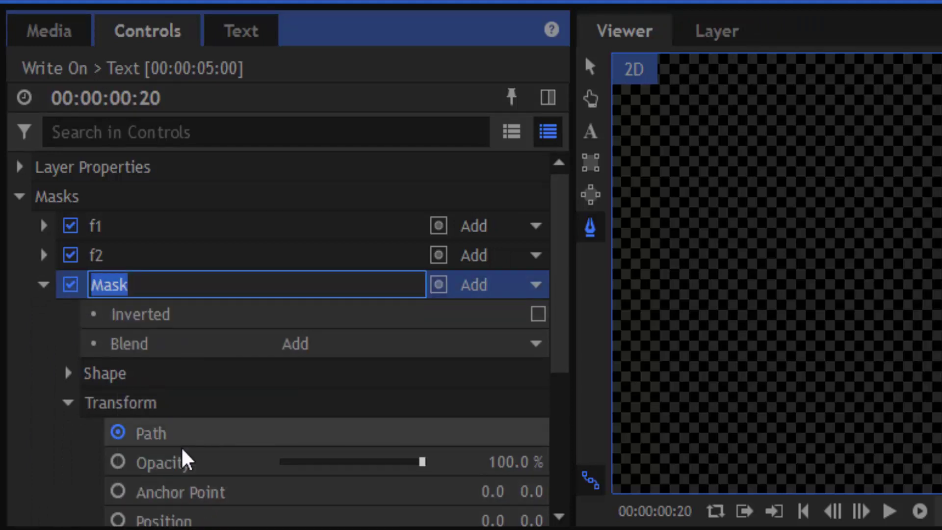
type("&")
key("Return")
left_click(44, 284)
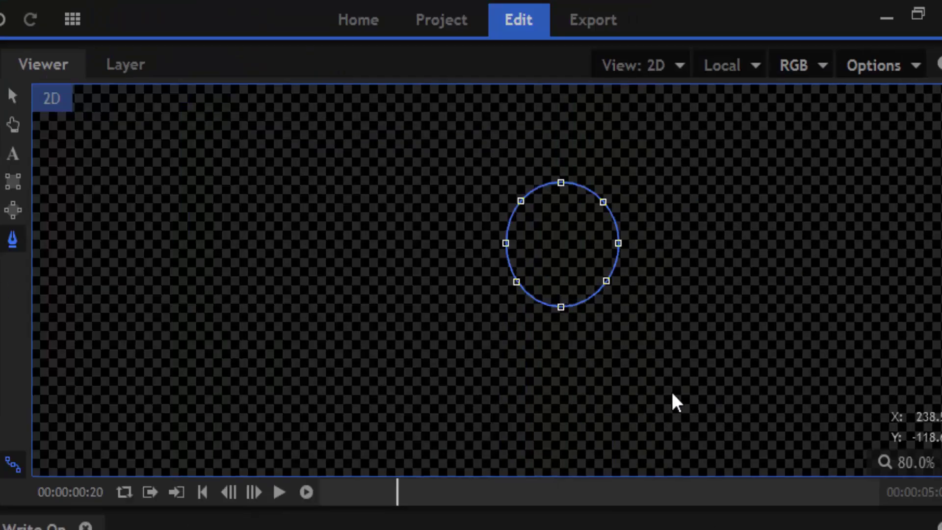
Go to frame 25 and pull the mask's upper-left point up over the tip of the ampersand's upper bowl.
scroll(673, 394, "down", 1)
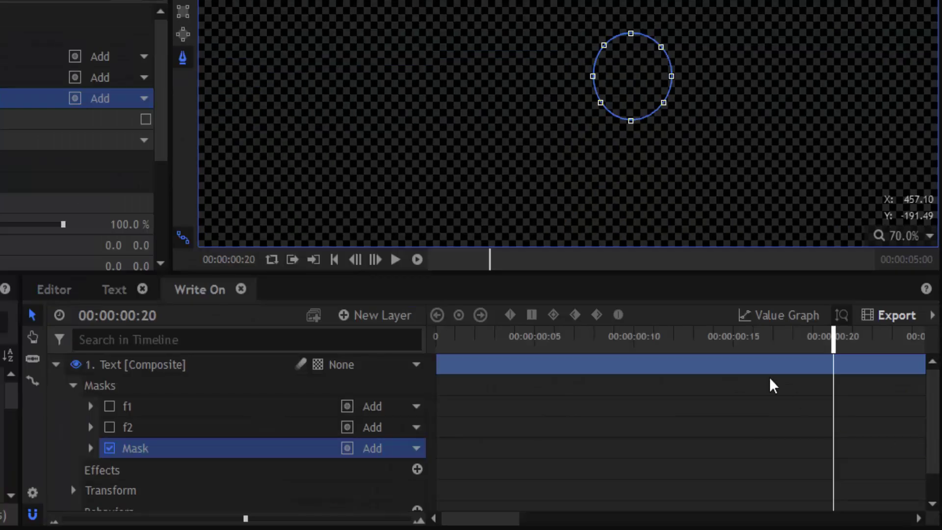
key("period")
key("Right")
key("Right")
key("Right")
key("Right")
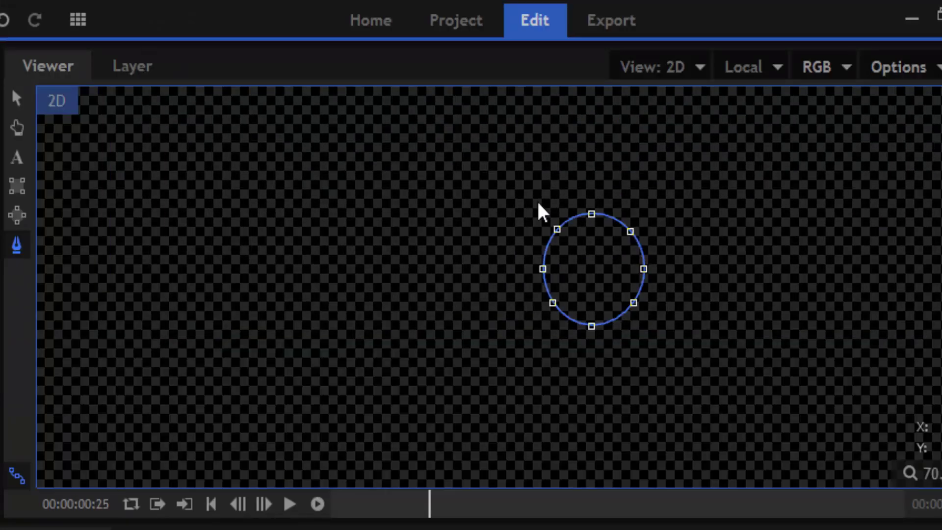
scroll(538, 204, "down", 1)
left_click_drag(552, 228, 475, 147)
key("ctrl+z")
scroll(552, 227, "up", 4)
left_click_drag(552, 230, 543, 85)
scroll(633, 224, "down", 4)
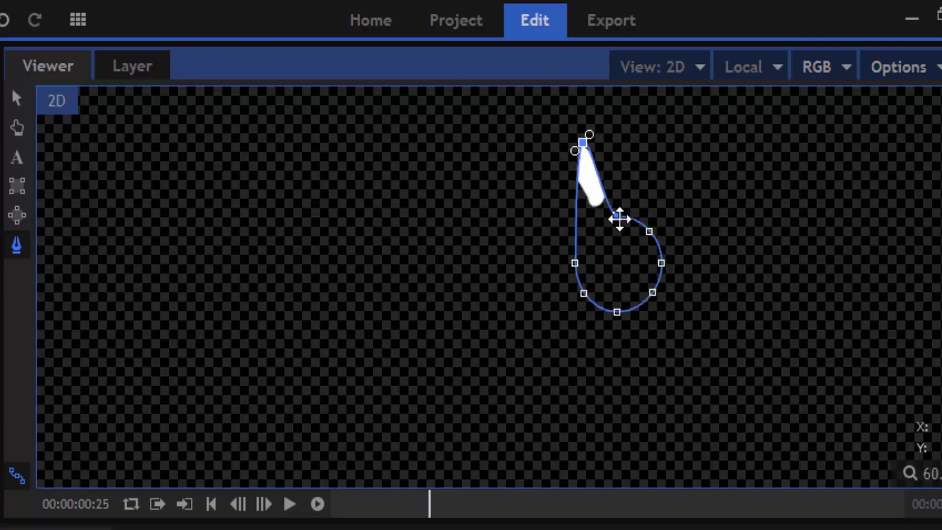
Move the mask's top and left points up and outward to reveal the ampersand's top curve at frame 25.
scroll(626, 211, "up", 4)
left_click(622, 189)
key("ctrl+z")
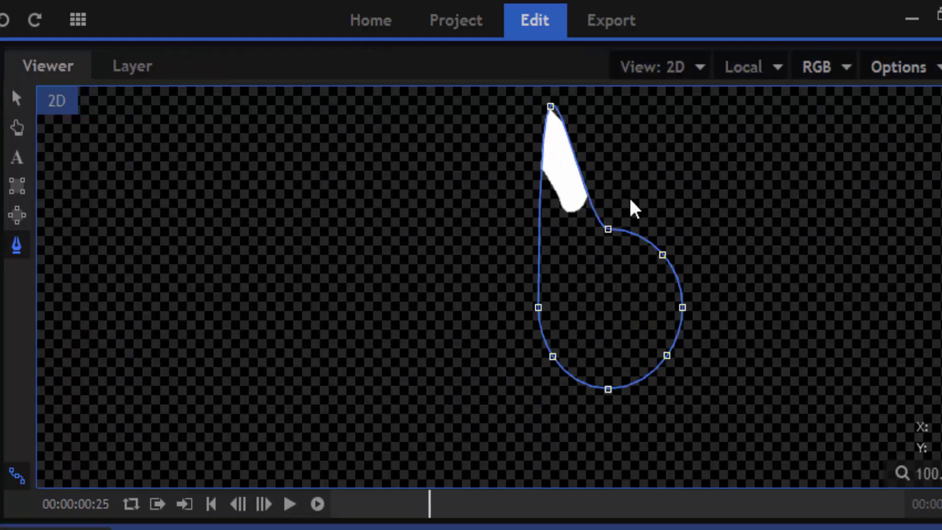
left_click_drag(607, 229, 629, 142)
scroll(596, 191, "down", 2)
left_click_drag(549, 282, 422, 106)
scroll(521, 198, "down", 3)
left_click(544, 152)
left_click_drag(538, 157, 507, 112)
scroll(559, 151, "up", 6)
scroll(509, 145, "down", 4)
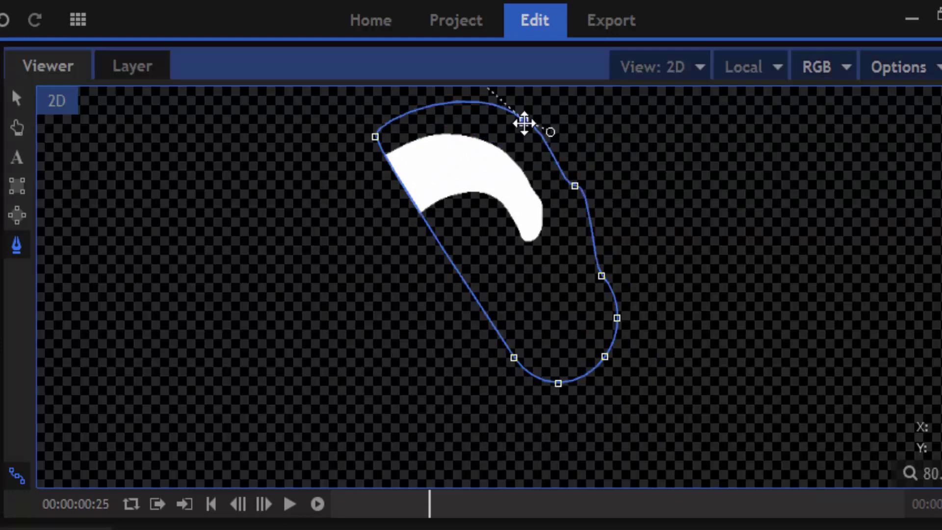
Spread the mask's lower, left and top points around the ampersand's upper bowl at frame 25.
left_click_drag(513, 358, 266, 279)
left_click_drag(559, 382, 433, 355)
left_click_drag(378, 139, 266, 185)
left_click_drag(523, 121, 355, 110)
left_click_drag(574, 186, 503, 109)
Fine-tune the upper-left outline and curve handles and bring the mask's right point closer to the ampersand's upper bowl.
left_click_drag(355, 109, 345, 138)
left_click_drag(291, 98, 305, 163)
left_click_drag(373, 147, 385, 120)
left_click_drag(267, 184, 276, 222)
left_click_drag(600, 276, 584, 194)
left_click_drag(615, 319, 582, 279)
key("ctrl+z")
Pull the mask's lower-right points inward and adjust the points below and left of the upper bowl at frame 25.
scroll(619, 325, "up", 2)
left_click_drag(615, 313, 559, 282)
left_click_drag(600, 363, 596, 364)
left_click_drag(448, 339, 469, 343)
scroll(500, 328, "down", 1)
left_click_drag(210, 273, 256, 288)
scroll(562, 342, "down", 3)
Return to frame 20, advance to frame 22, and pull the mask's lower-left point inward off the ampersand's middle tip.
key("comma")
key("comma")
key("comma")
key("comma")
key("comma")
key("Right")
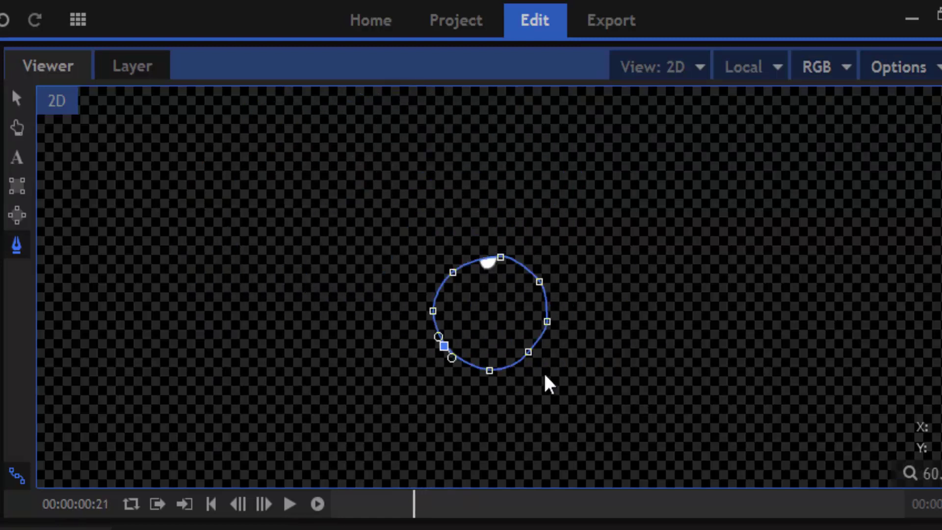
scroll(469, 281, "up", 2)
key("Right")
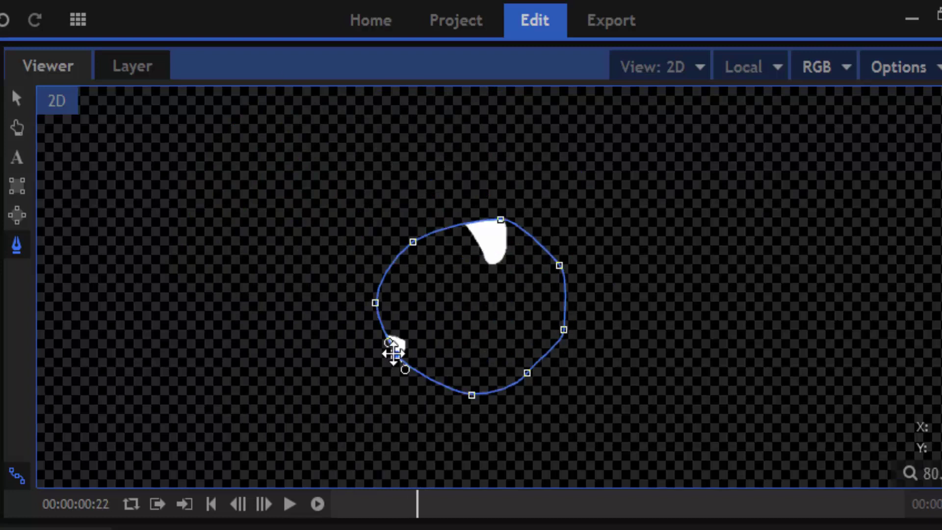
left_click_drag(394, 354, 421, 331)
At frame 23, raise the mask's top and left points around the arc and pull its bottom point off the middle tip.
key("period")
left_click_drag(378, 214, 374, 130)
left_click_drag(490, 191, 490, 157)
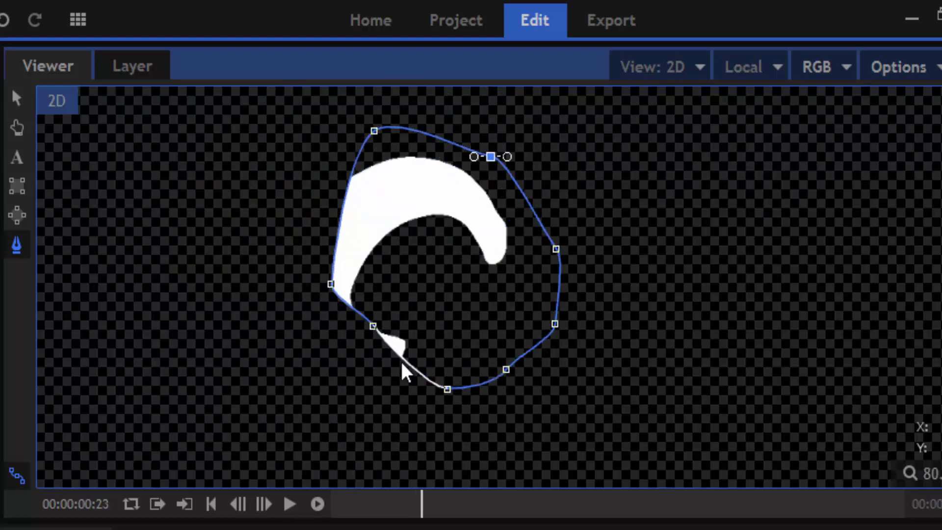
left_click_drag(447, 388, 468, 330)
left_click_drag(330, 284, 301, 199)
At frame 24, raise the mask's bottom point above the ampersand's middle tip and adjust its left point beside the bowl.
key("period")
left_click_drag(433, 355, 423, 284)
left_click_drag(267, 220, 252, 257)
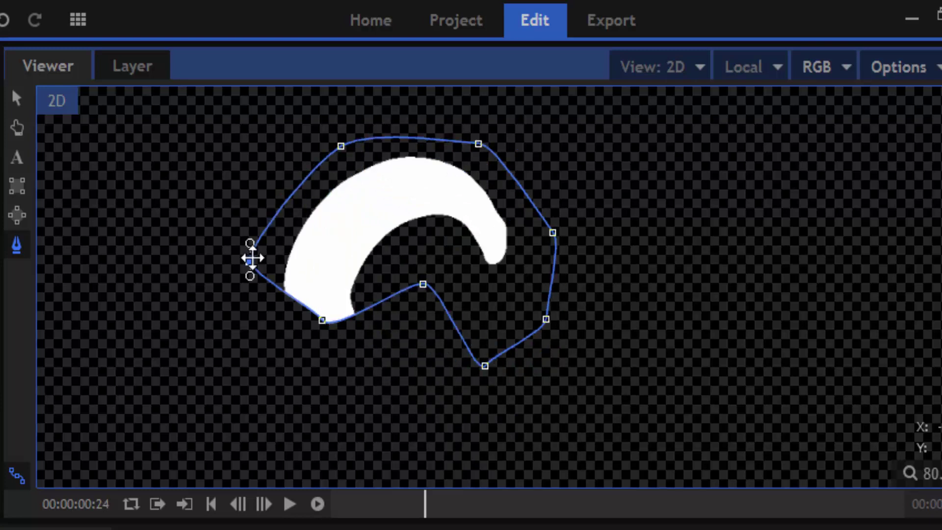
Go to 00:00:01:00 and pull the mask's left points down to reveal the ampersand's lower bowl.
key("Right")
key("Right")
key("Right")
key("Right")
key("Right")
key("Right")
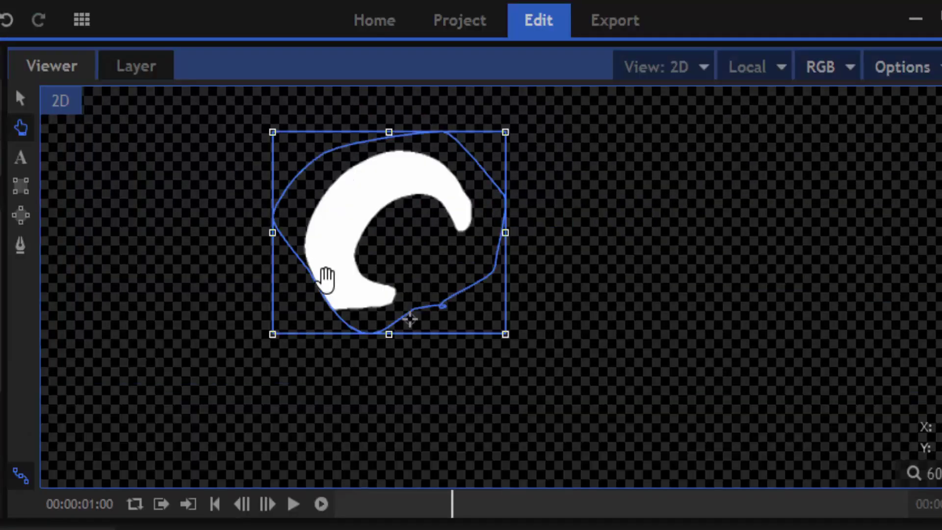
key("f")
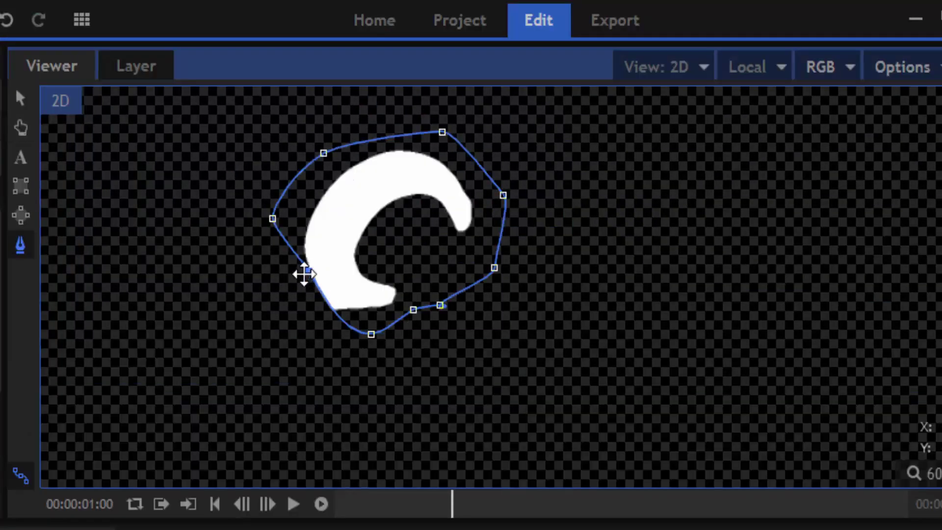
mouse_move(304, 275)
left_mouse_down()
mouse_move(238, 282)
mouse_move(205, 300)
mouse_move(314, 280)
left_mouse_up()
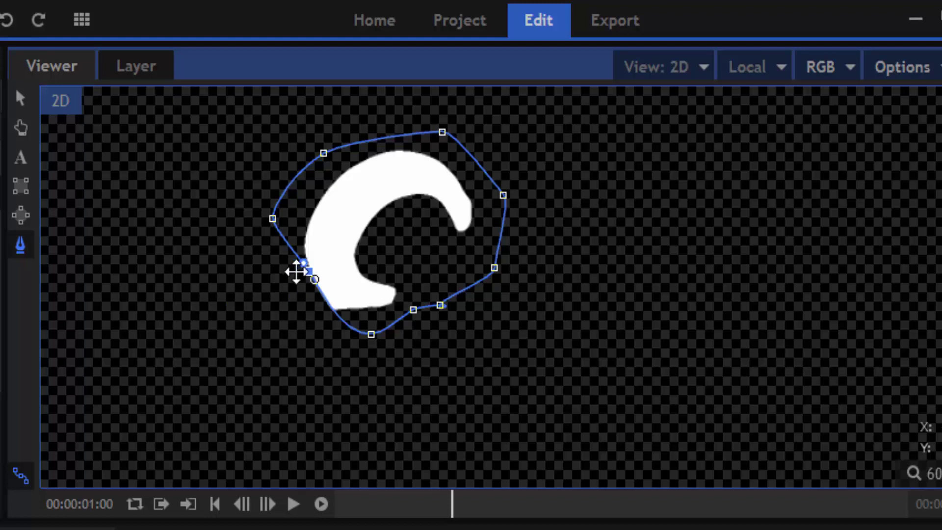
left_click(272, 218)
left_click_drag(272, 228, 93, 475)
key("ctrl+z")
scroll(338, 293, "up", 5)
scroll(316, 411, "down", 4)
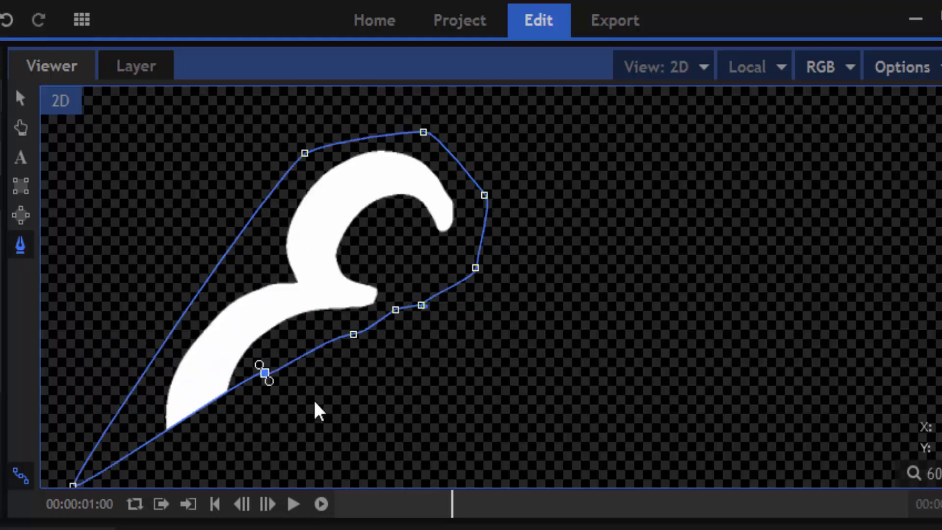
scroll(266, 391, "up", 3)
left_click_drag(265, 374, 279, 500)
Move the mask's inner points along the inside of the lower bowl, placing the end point past the bottom curve.
scroll(493, 318, "down", 2)
left_click_drag(459, 291, 385, 312)
left_click_drag(512, 258, 447, 303)
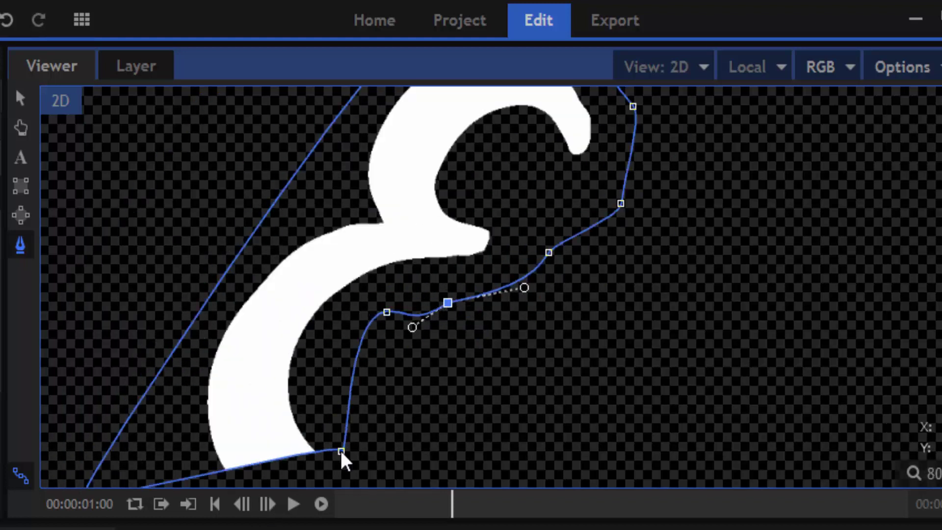
left_click_drag(340, 450, 426, 493)
left_click_drag(386, 312, 357, 347)
left_click_drag(454, 303, 490, 296)
Reposition the mask's bottom, left and top points so its outer edge encloses the ampersand's upper and lower bowls.
scroll(461, 408, "down", 3)
left_click_drag(248, 456, 294, 512)
left_click_drag(439, 177, 279, 290)
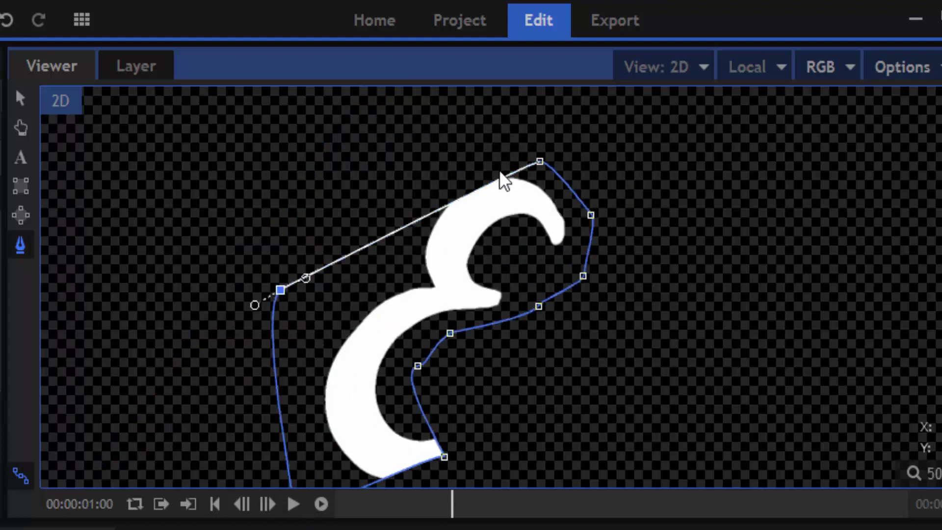
left_click(535, 161)
scroll(537, 163, "up", 6)
left_click_drag(543, 162, 251, 176)
left_click_drag(656, 277, 564, 154)
scroll(510, 469, "down", 8)
left_click_drag(326, 345, 303, 439)
left_click_drag(403, 275, 362, 321)
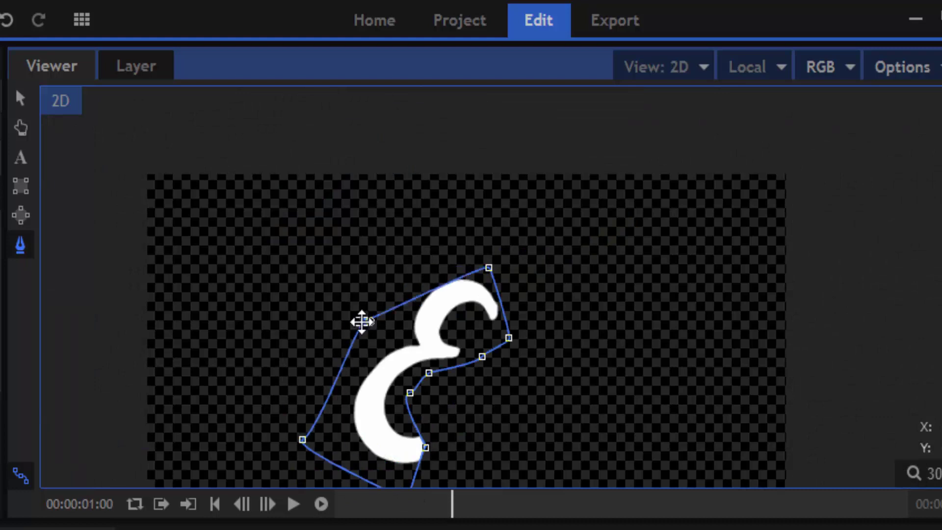
Widen the mask's upper-left and right edges to clear the ampersand's strokes at 00:00:01:00.
scroll(618, 253, "up", 4)
left_click_drag(316, 286, 263, 257)
left_click_drag(364, 450, 410, 424)
scroll(409, 425, "down", 4)
scroll(410, 425, "up", 3)
key("h")
scroll(415, 432, "down", 1)
key("p")
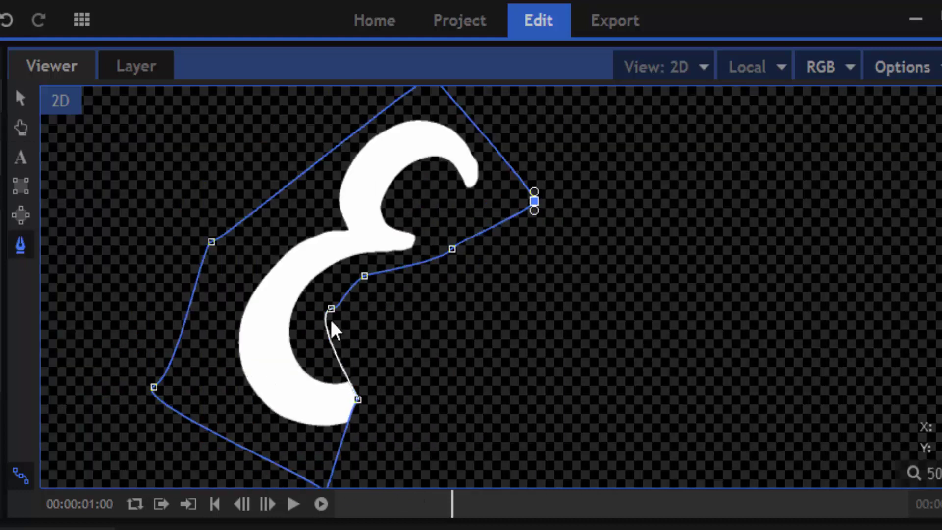
Extend the mask up the ampersand's rising right stroke and reshape its inner points to keep the inner tail hidden.
scroll(357, 397, "up", 3)
left_click_drag(358, 384, 510, 281)
left_click_drag(331, 232, 322, 280)
mouse_move(511, 281)
left_mouse_down()
mouse_move(471, 271)
mouse_move(503, 291)
left_mouse_up()
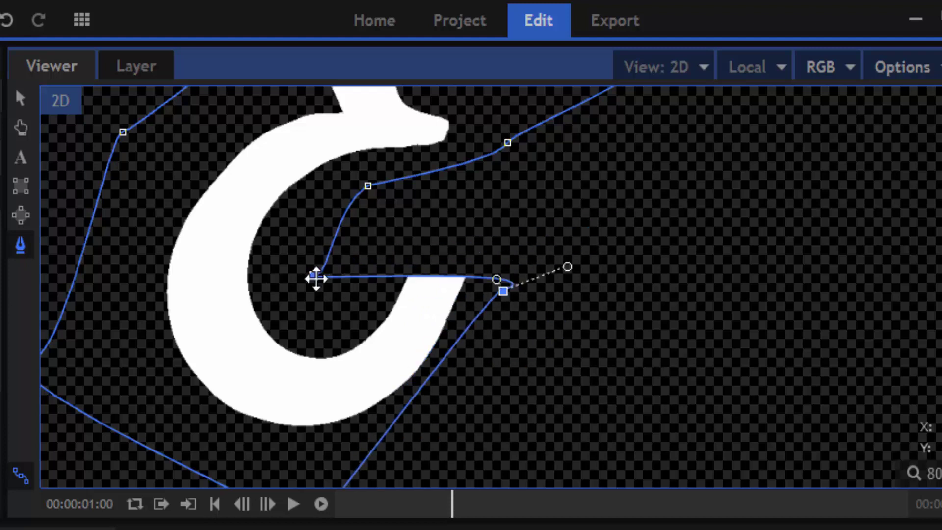
left_click_drag(316, 279, 425, 228)
left_click_drag(368, 185, 282, 284)
left_click_drag(508, 143, 240, 231)
scroll(457, 360, "down", 4)
scroll(457, 360, "up", 2)
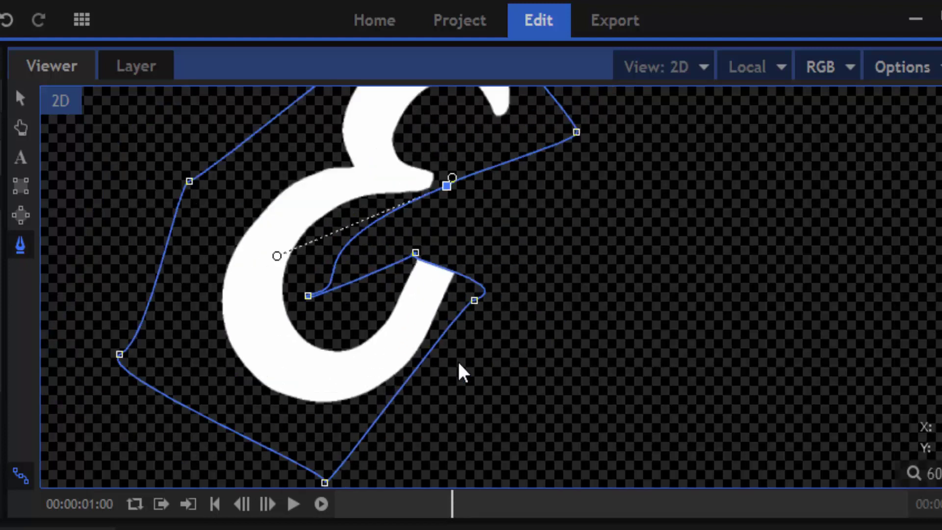
Step back to frame 25, advance to frame 27, and reshape the mask's inner points to hide the stray inner tail.
key("Left")
key("Left")
key("Left")
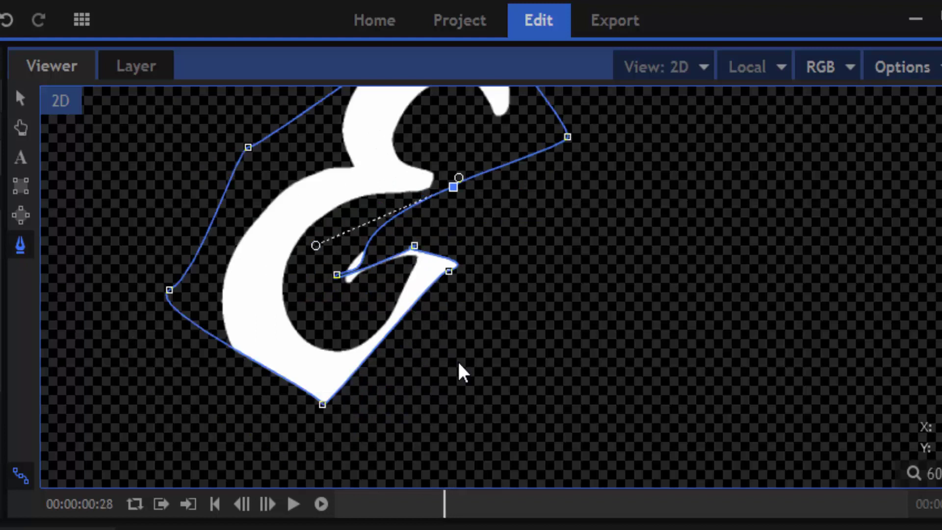
key("Left")
key("Left")
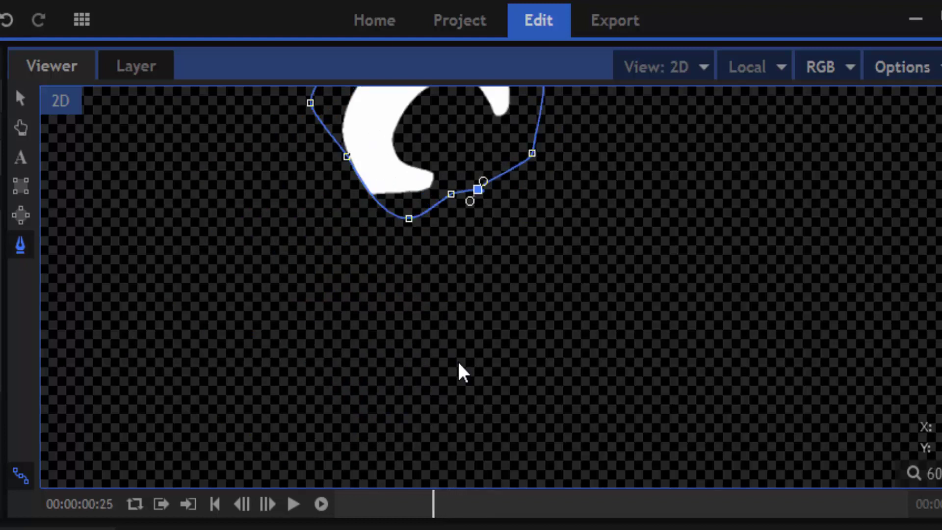
key("Right")
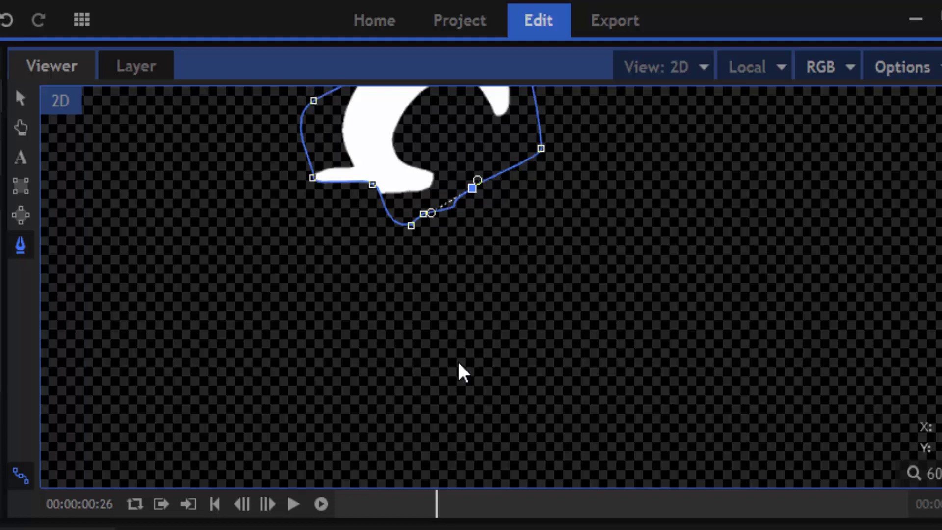
scroll(457, 198, "up", 2)
key("Right")
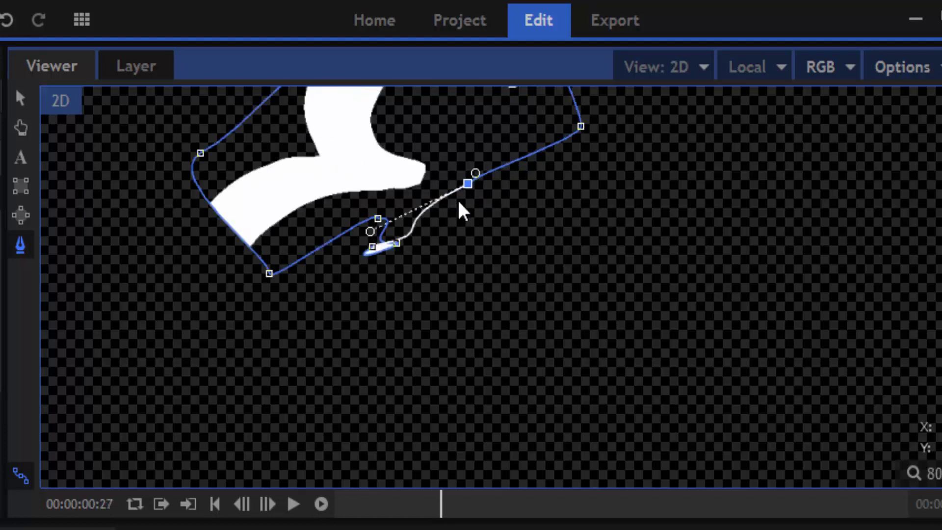
scroll(376, 259, "up", 5)
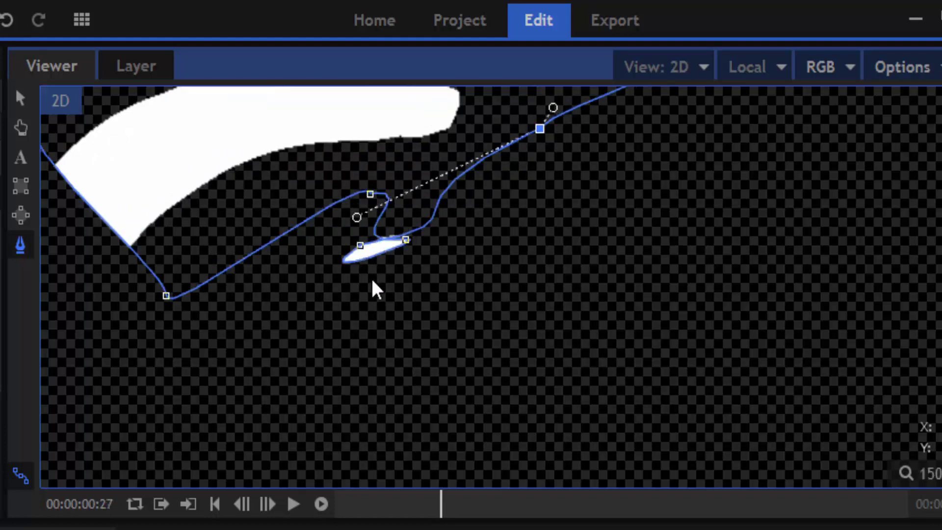
left_click_drag(406, 240, 584, 179)
left_click_drag(504, 187, 567, 130)
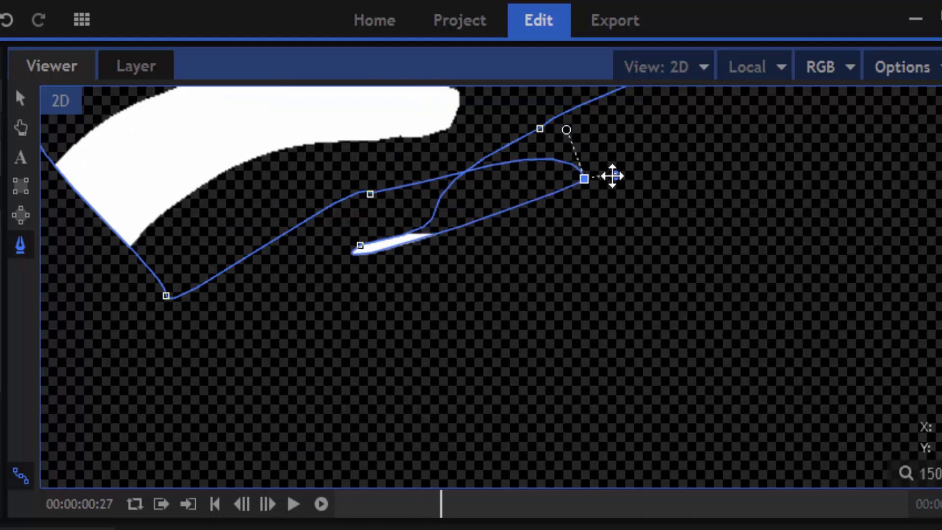
left_click_drag(612, 175, 313, 206)
left_click_drag(363, 240, 372, 201)
scroll(360, 259, "down", 5)
At frame 28, move the mask's two inner points left and up to hide the ampersand's inner tail.
key("Right")
scroll(407, 275, "up", 4)
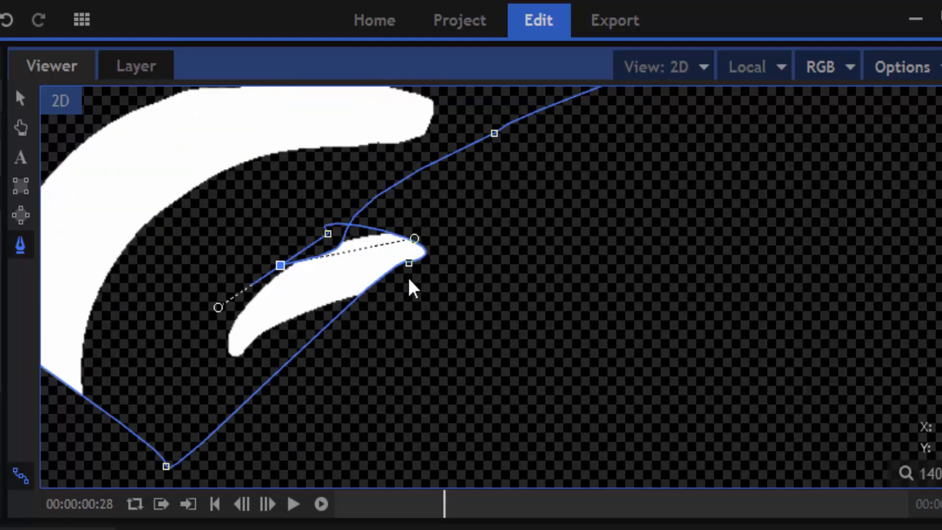
left_click_drag(407, 263, 225, 248)
left_click_drag(327, 234, 315, 216)
scroll(290, 254, "down", 5)
At frame 29, move the mask's inner points left and down to hide the ampersand's inner tail.
key("Left")
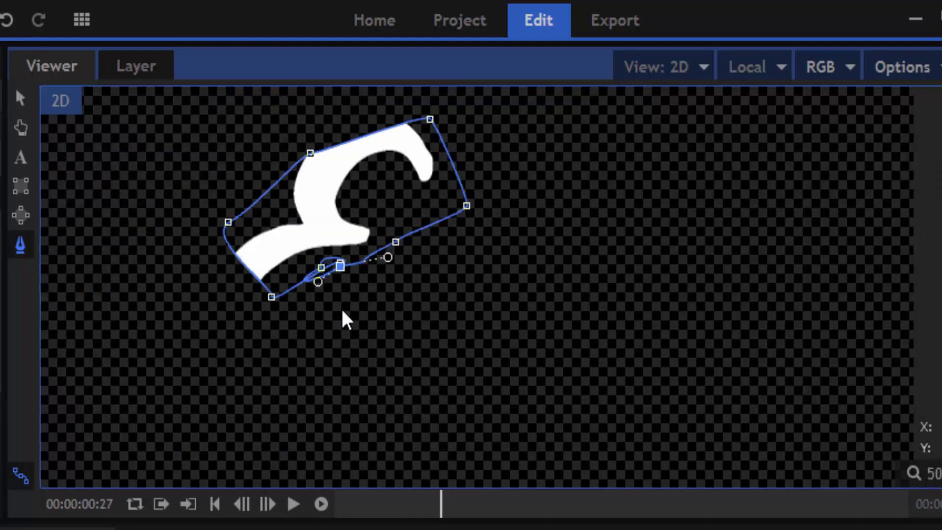
key("Right")
key("Right")
scroll(290, 390, "up", 2)
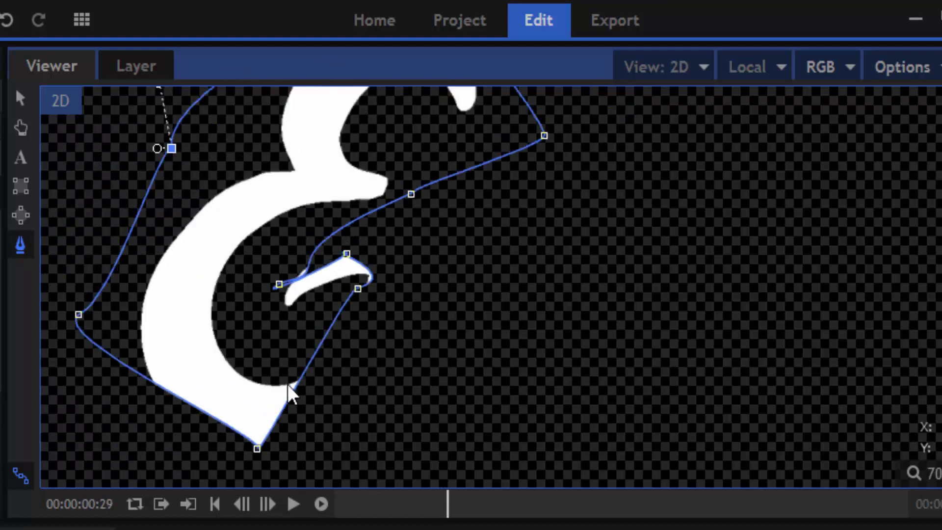
scroll(242, 277, "up", 4)
left_click_drag(290, 283, 227, 352)
left_click_drag(411, 295, 292, 391)
Move the mask's bottom point left at frame 29 to cut back the ampersand's lower curve.
scroll(293, 393, "down", 10)
scroll(289, 449, "up", 2)
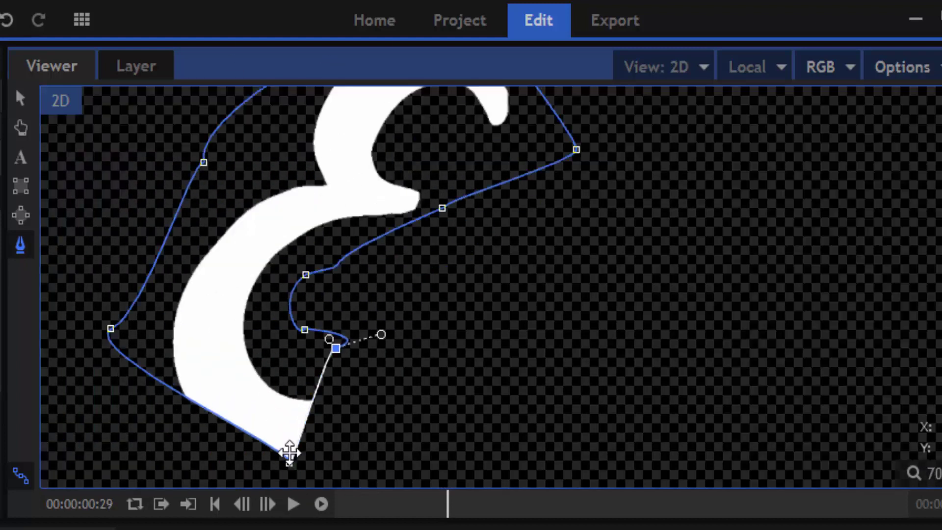
left_click_drag(288, 452, 162, 420)
scroll(489, 314, "down", 3)
At 00:00:01:00, move the mask's upper inner point down and left to hide the inner tail, undoing the outer point's move.
key("Right")
key("Left")
key("Right")
scroll(440, 334, "up", 3)
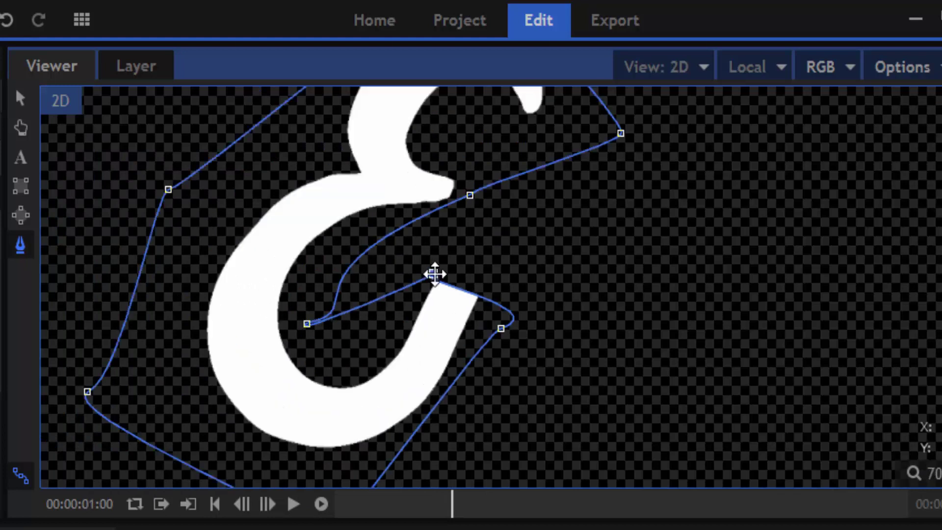
left_click_drag(434, 273, 375, 333)
left_click_drag(501, 329, 405, 447)
key("ctrl+z")
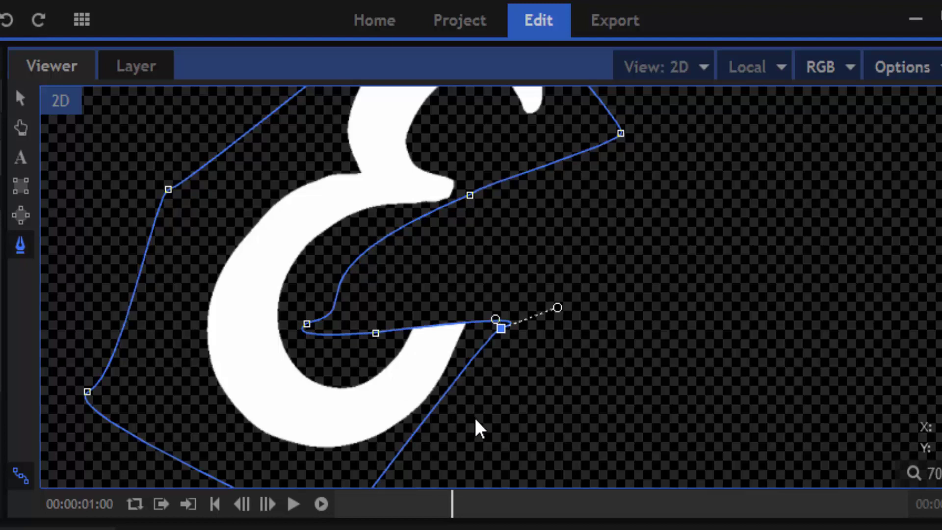
At 00:00:01:05, raise the mask's inner point and extend its right point outward to reveal the rest of the ampersand.
key("Right")
key("Right")
key("Right")
key("Right")
key("Right")
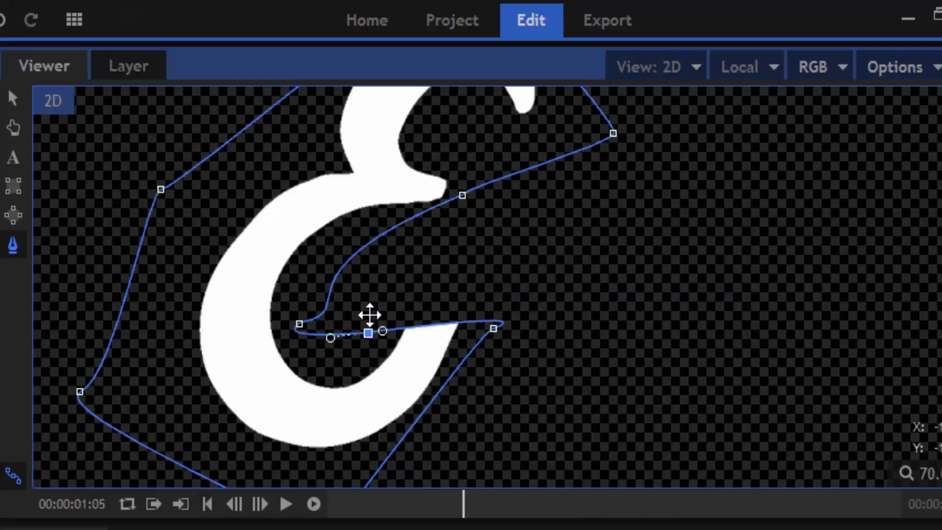
left_click_drag(369, 315, 353, 235)
left_click_drag(493, 328, 679, 157)
key("ctrl+z")
left_click_drag(774, 295, 702, 409)
left_click_drag(780, 304, 724, 294)
Return to 00:00:01:01 and reshape the mask's right point and its curve handles around the ampersand's rising stroke.
key("Left")
key("Left")
key("Left")
key("Left")
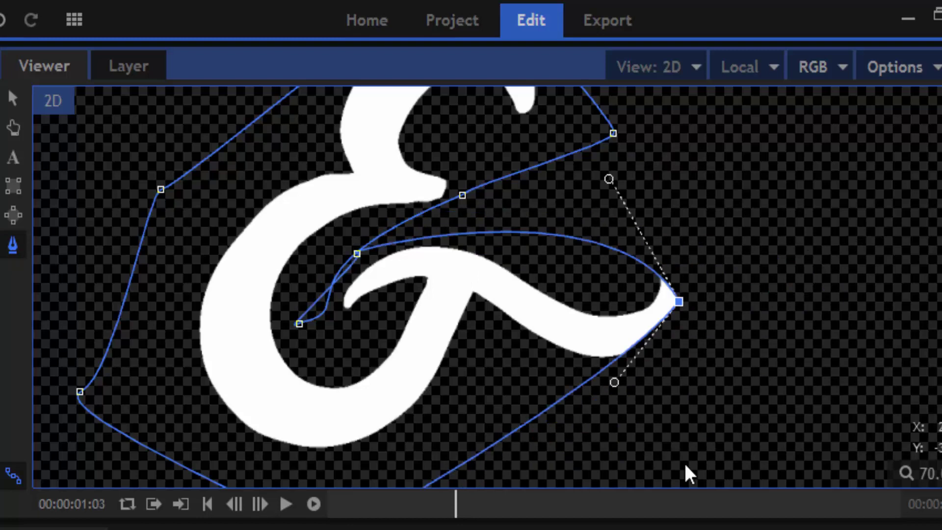
key("Left")
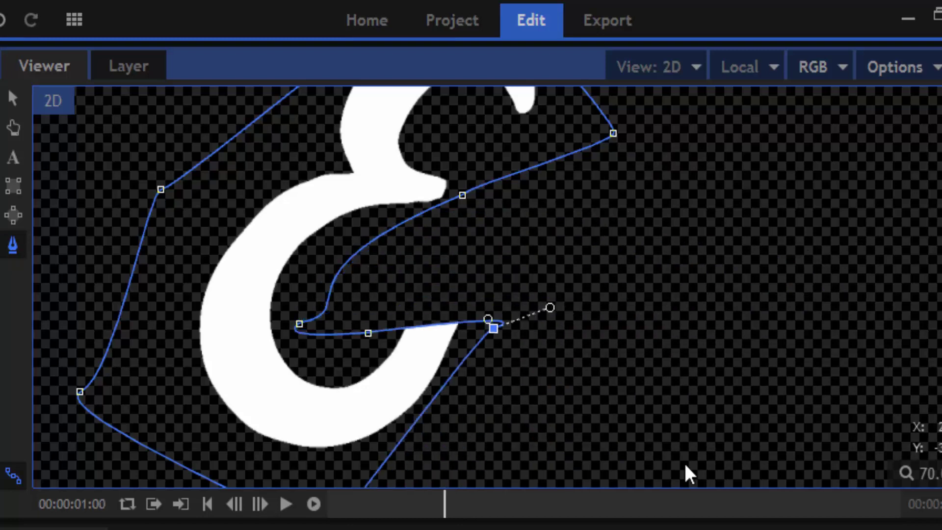
key("Right")
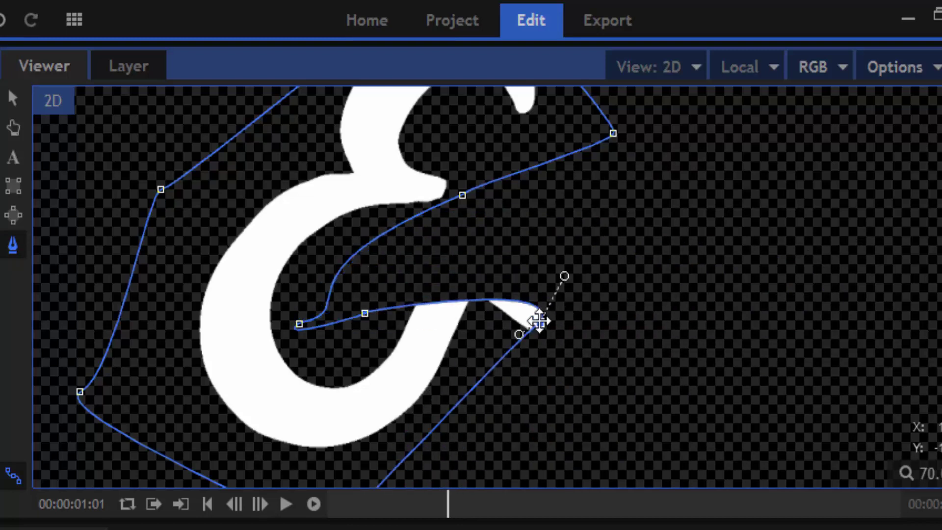
mouse_move(538, 322)
left_mouse_down()
mouse_move(496, 288)
mouse_move(517, 325)
mouse_move(549, 319)
mouse_move(540, 322)
left_mouse_up()
left_click_drag(518, 335, 549, 371)
left_click_drag(563, 276, 435, 221)
left_click_drag(540, 322, 479, 297)
left_click(363, 312)
Refine the mask's right point and curve handle between 00:00:01:02 and 00:00:01:04 to follow the ampersand's crossing tail.
key("Right")
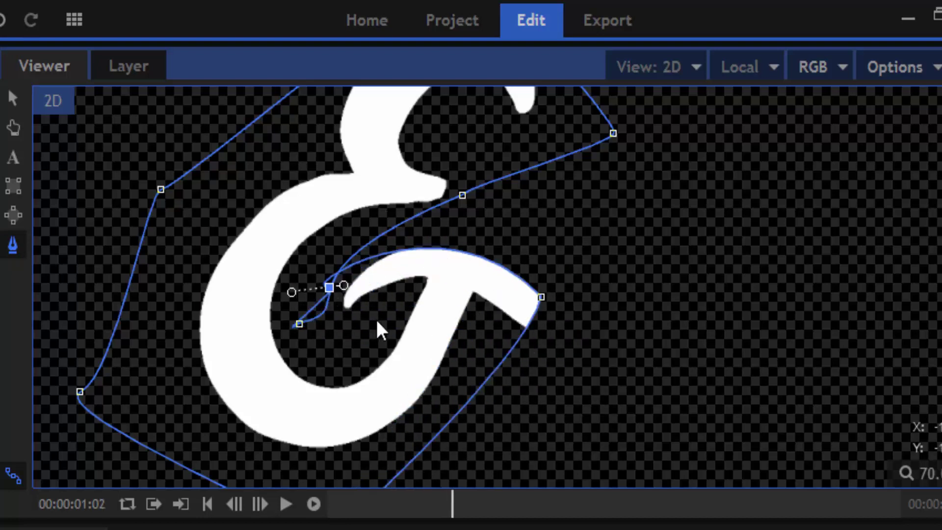
left_click(541, 292)
key("Right")
key("Right")
key("Right")
key("Left")
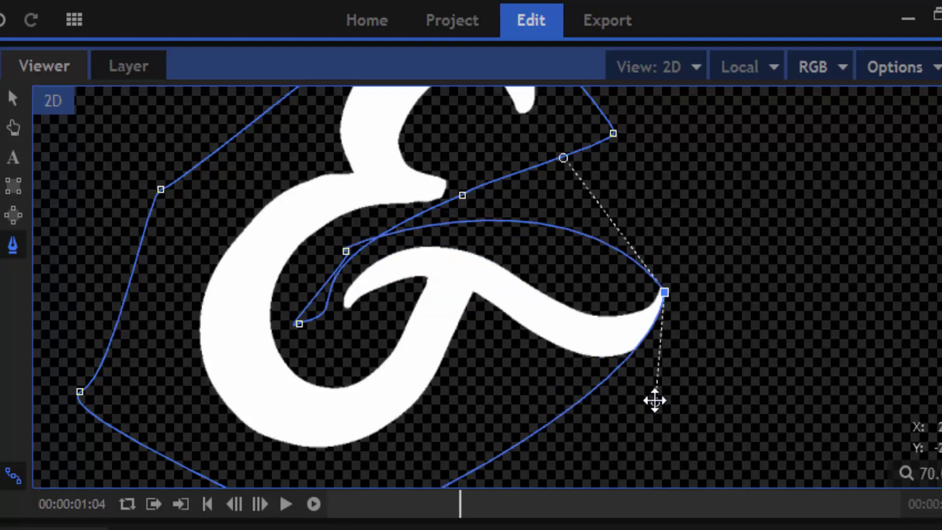
left_click_drag(654, 400, 763, 342)
key("Right")
scroll(761, 339, "down", 4)
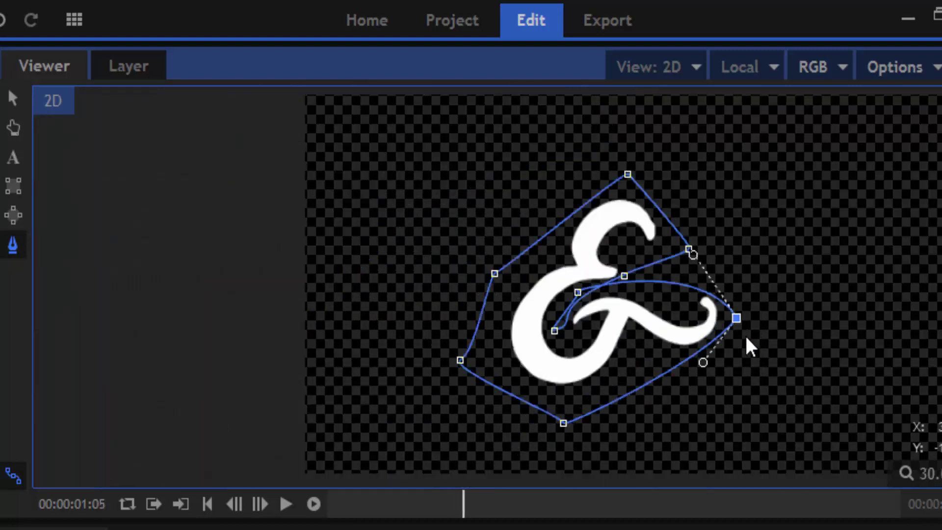
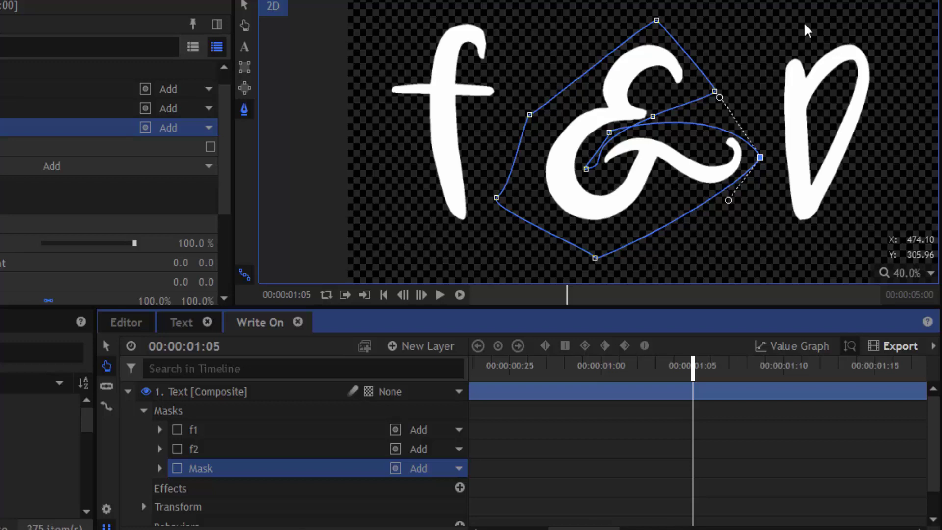
Create a small circular mask with the ellipse mask tool just above the D's stem, and switch to the Pen tool.
left_click(243, 88)
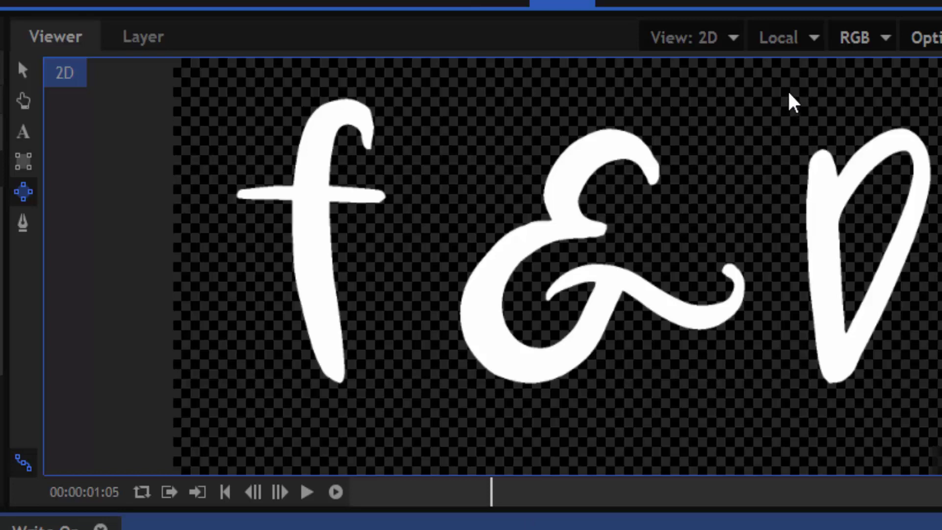
left_click(802, 106)
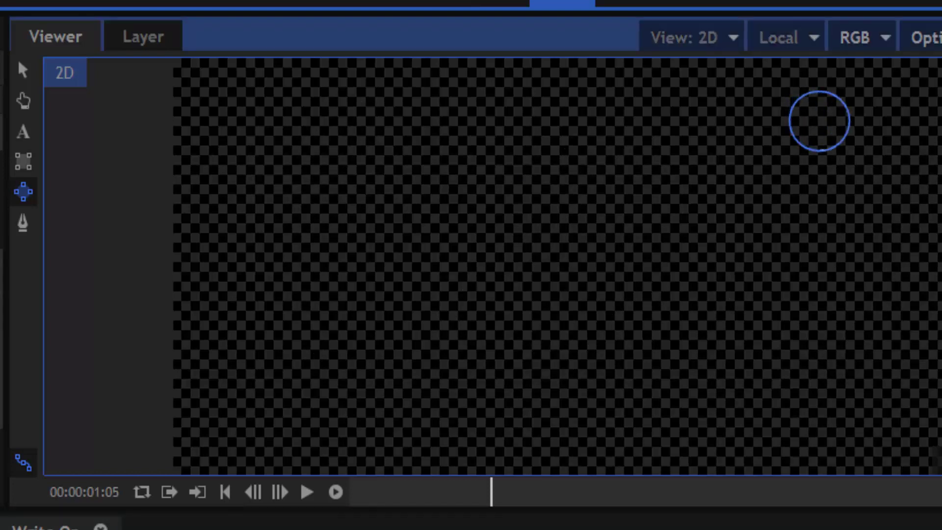
left_click(23, 225)
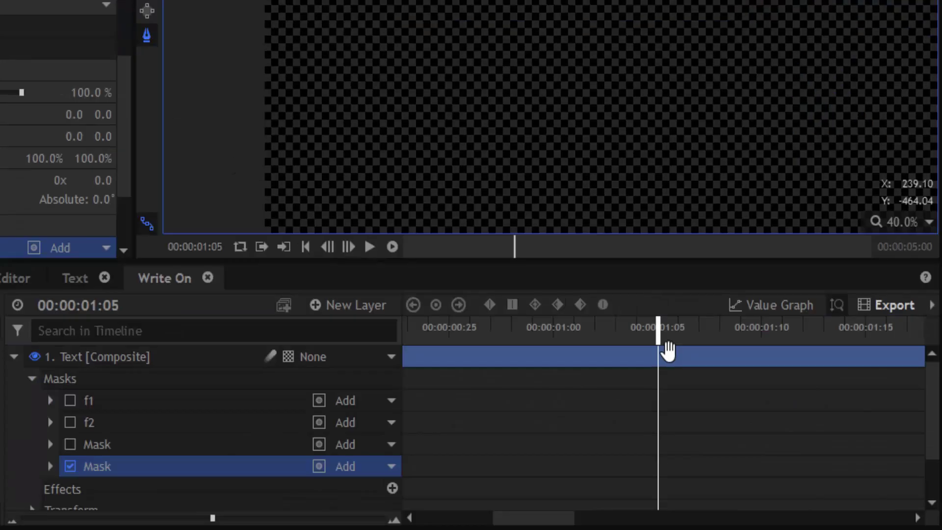
Move the playhead to 00:00:01:10, expand the new mask's properties, and rename the mask D.
left_click_drag(664, 343, 700, 343)
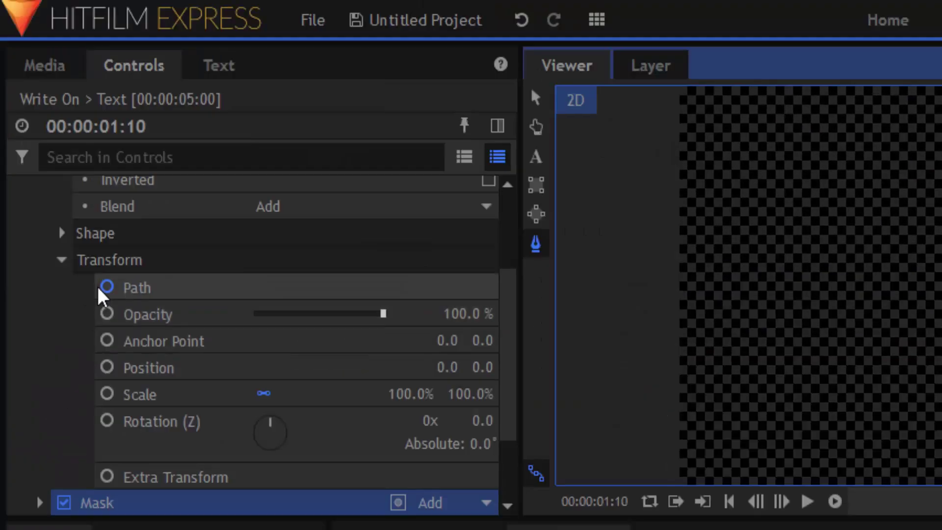
scroll(175, 345, "up", 3)
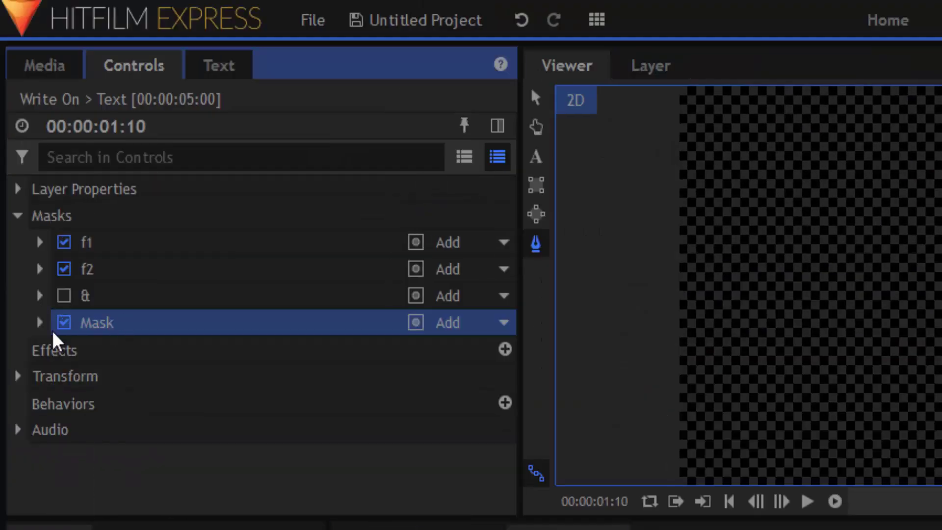
left_click(41, 322)
right_click(238, 414)
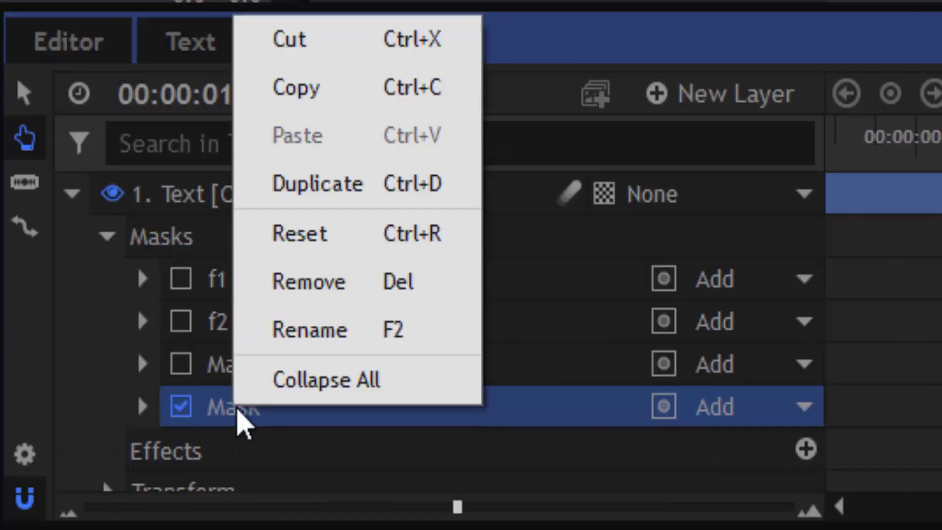
left_click(334, 339)
type("D")
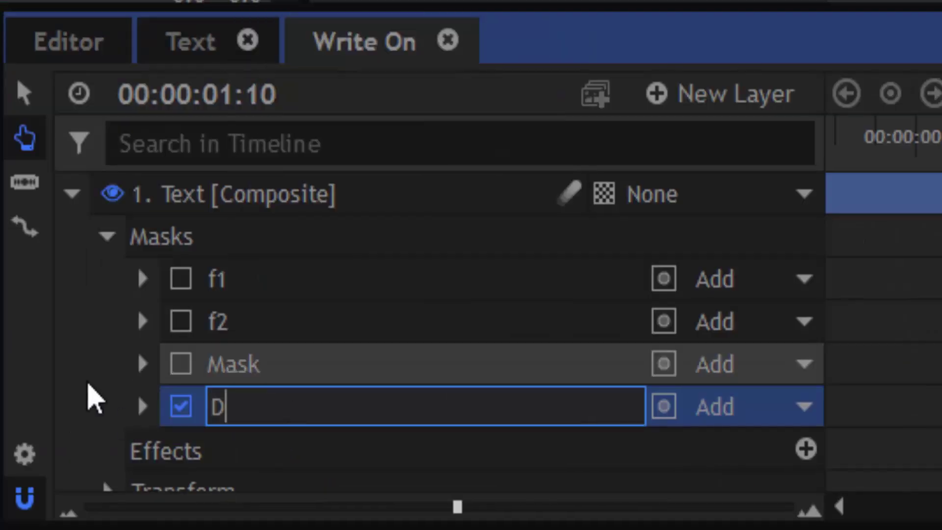
key("Return")
At 00:00:01:15, stretch the circular mask's lower and left points down along the D's stem.
key("period")
key("period")
key("period")
key("period")
key("period")
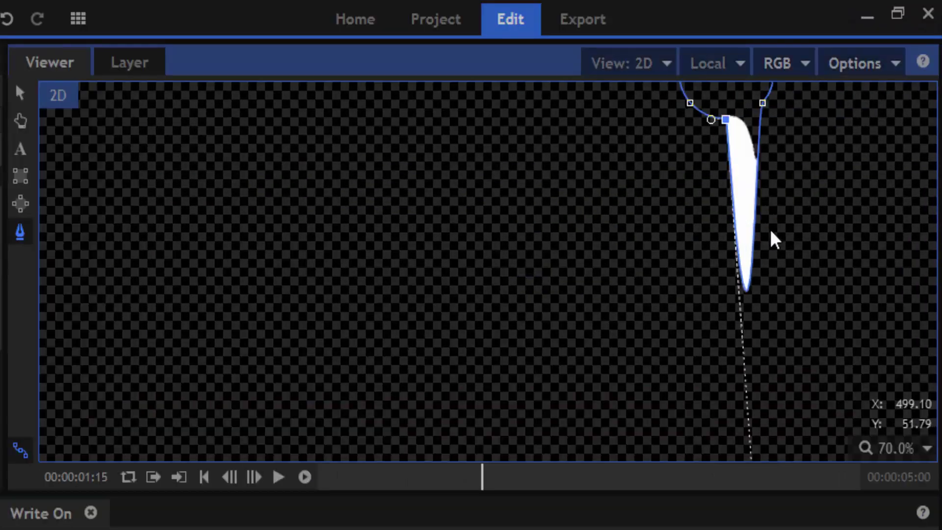
left_click_drag(746, 294, 723, 435)
scroll(787, 273, "down", 4)
scroll(765, 216, "up", 5)
left_click_drag(665, 161, 644, 474)
key("ctrl+z")
scroll(689, 312, "down", 4)
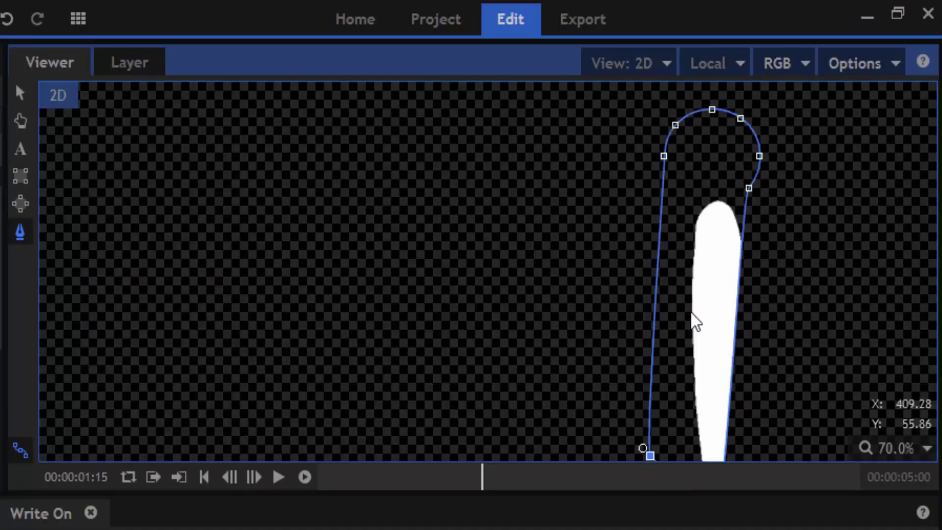
scroll(672, 441, "up", 4)
scroll(780, 147, "down", 3)
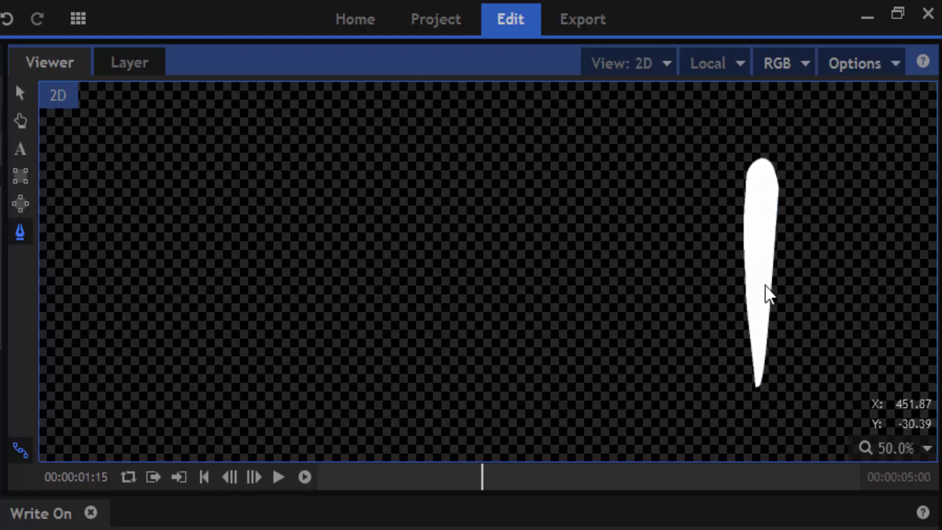
Pull the mask's right and bottom points down to the foot of the D's stem.
scroll(760, 134, "up", 1)
left_click(759, 133)
scroll(760, 136, "up", 4)
left_click_drag(758, 132, 748, 499)
scroll(753, 306, "down", 3)
key("h")
left_click_drag(765, 346, 651, 218)
key("p")
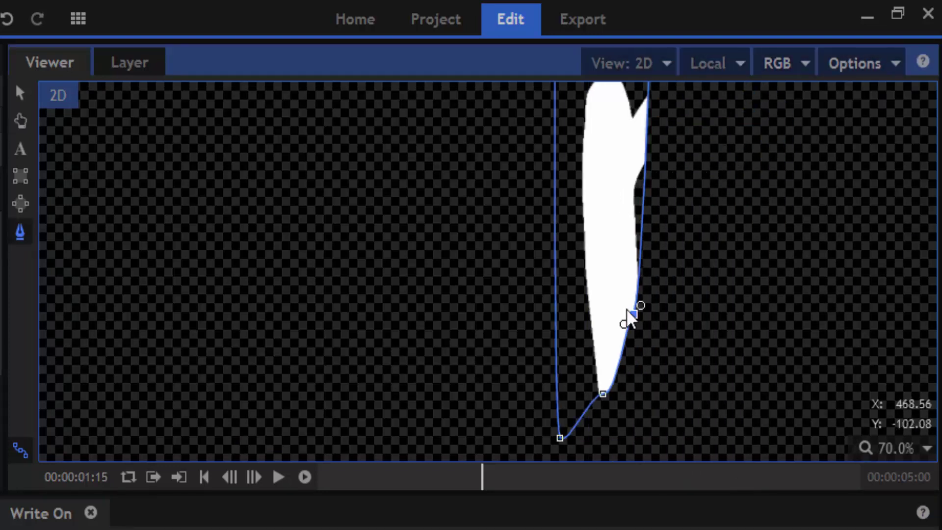
left_click_drag(632, 314, 634, 483)
left_click_drag(600, 392, 604, 460)
Adjust the mask's points and curve handle around the foot of the D's stem.
scroll(687, 181, "down", 2)
key("h")
scroll(644, 175, "up", 2)
left_click_drag(644, 175, 598, 176)
key("p")
scroll(637, 265, "down", 3)
key("h")
scroll(651, 370, "up", 2)
left_click_drag(652, 370, 625, 284)
key("p")
left_click(573, 422)
left_click_drag(581, 414, 557, 431)
left_click_drag(572, 422, 587, 389)
Reshape the curve handles of the mask's upper-right point to keep the D's bowl hidden beside the stem.
scroll(634, 152, "down", 3)
scroll(612, 137, "up", 3)
key("h")
left_click_drag(604, 207, 578, 265)
scroll(578, 265, "up", 1)
key("p")
left_click(538, 143)
left_click_drag(538, 133, 521, 125)
mouse_move(537, 156)
left_mouse_down()
mouse_move(516, 167)
mouse_move(531, 169)
left_mouse_up()
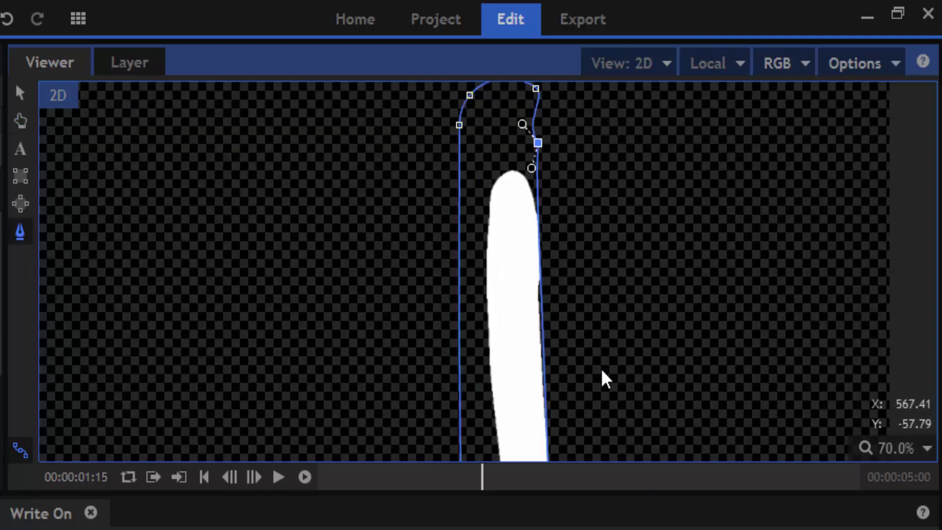
Adjust the curve handle of the mask's lower-right point to straighten the edge along the D's stem.
key("h")
left_click_drag(580, 442, 580, 306)
scroll(580, 306, "up", 2)
scroll(568, 417, "down", 1)
key("p")
left_click(542, 452)
mouse_move(548, 414)
left_mouse_down()
mouse_move(565, 411)
mouse_move(555, 413)
left_mouse_up()
scroll(639, 98, "down", 3)
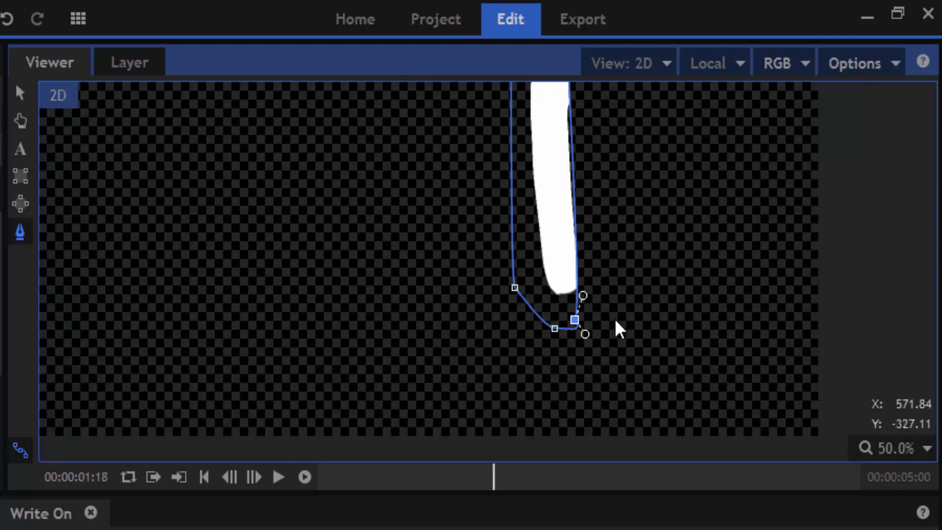
Try to move the mask's upper-right point outward a few frames on, and undo the move.
key("period")
key("period")
scroll(640, 238, "down", 3)
scroll(634, 184, "up", 2)
mouse_move(587, 105)
left_mouse_down()
mouse_move(625, 112)
mouse_move(660, 103)
left_mouse_up()
key("ctrl+z")
key("comma")
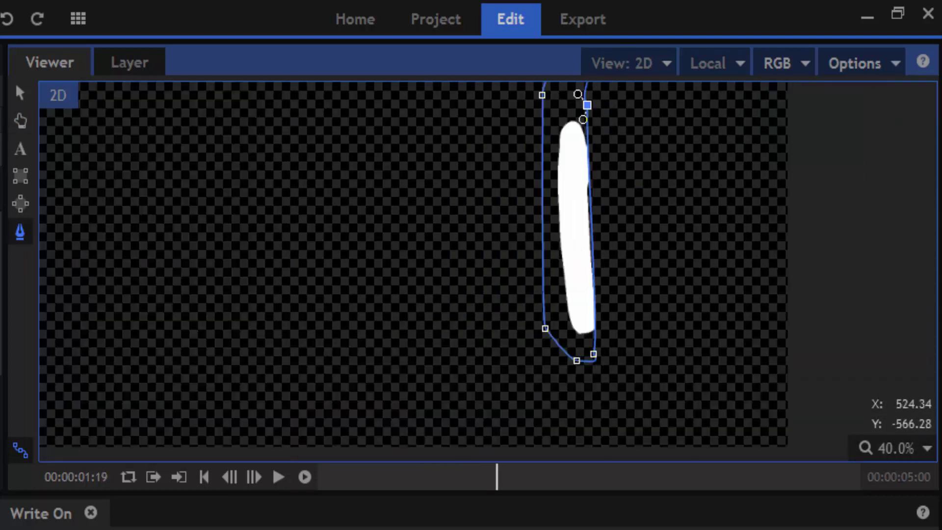
Go back to 00:00:01:11 and reshape the D mask's right and bottom points around the top of the stem.
key("comma")
key("comma")
key("comma")
key("comma")
key("comma")
key("comma")
key("comma")
key("comma")
key("comma")
key("period")
key("h")
left_click_drag(658, 161, 582, 330)
scroll(553, 326, "up", 7)
key("p")
left_click_drag(454, 153, 402, 151)
left_click_drag(445, 328, 443, 286)
left_click_drag(478, 368, 454, 402)
left_click_drag(389, 353, 388, 363)
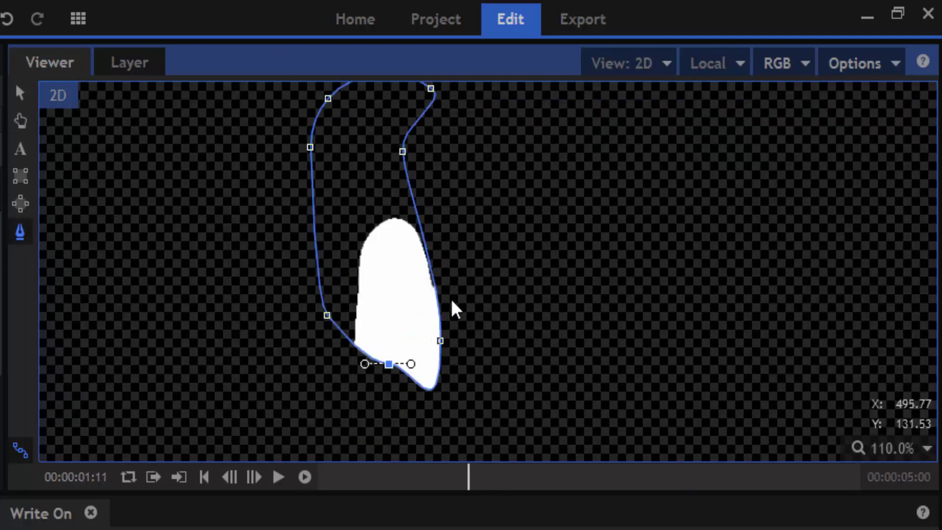
Lengthen both curve handles of the mask's lower-right point at 00:00:01:11 to smooth the edge along the stem.
key("period")
key("comma")
left_click(440, 341)
left_click_drag(441, 285, 423, 167)
left_click_drag(441, 435, 444, 460)
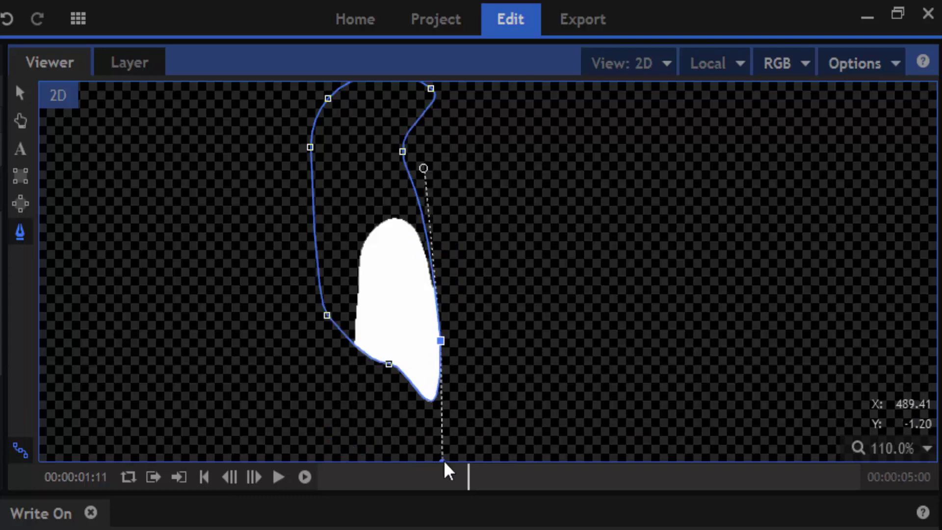
In the frames after 00:00:01:11, move the D mask's lower-right and upper points and adjust their handles along the stem's right edge.
key("period")
left_click_drag(437, 331, 460, 319)
key("period")
left_click(421, 164)
left_click_drag(415, 180, 450, 188)
left_click(438, 366)
mouse_move(428, 261)
left_mouse_down()
mouse_move(437, 261)
mouse_move(429, 261)
left_mouse_up()
left_click_drag(439, 368, 443, 367)
mouse_move(433, 263)
left_mouse_down()
mouse_move(441, 265)
mouse_move(430, 265)
left_mouse_up()
At 00:00:01:20, pull the D mask's upper-right point outward over the start of the bowl and lower the inner point along the stem.
key("period")
scroll(480, 354, "down", 9)
key("period")
scroll(510, 396, "up", 7)
key("period")
key("period")
key("period")
key("period")
key("period")
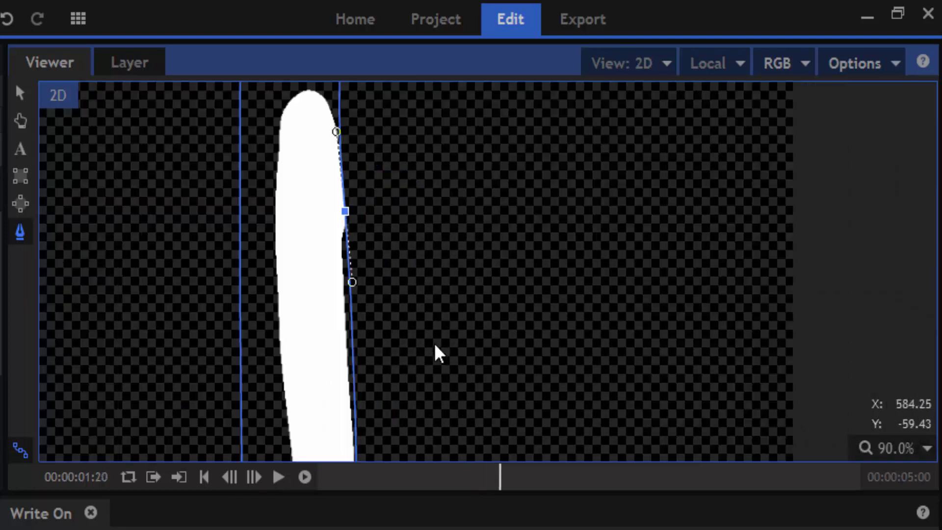
scroll(349, 287, "down", 5)
scroll(364, 182, "up", 2)
left_click_drag(334, 185, 507, 211)
left_click_drag(339, 288, 449, 353)
scroll(430, 321, "down", 2)
scroll(466, 408, "up", 2)
key("ctrl+z")
left_click_drag(337, 263, 337, 305)
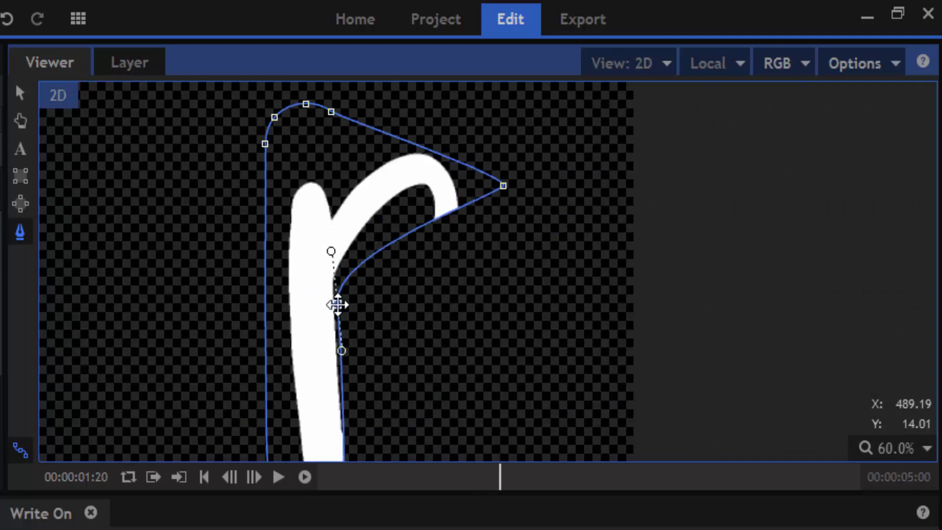
Go back a few frames and adjust the D mask's inner right point and its lower handle to follow the stem.
key("comma")
key("comma")
key("comma")
key("comma")
key("comma")
key("period")
left_click_drag(337, 271, 346, 275)
left_click_drag(349, 324, 345, 336)
Advance a few frames, pull the D mask's upper-right point out around the bowl's top, and lower the inner point slightly.
key("Right")
key("Right")
left_click_drag(324, 102, 490, 74)
key("Right")
key("Right")
key("Right")
left_click_drag(337, 304, 340, 330)
Curve the D mask around the bowl's right side with the outer point's handle and move the inner point down to uncover the descending stroke.
left_click(502, 185)
left_click_drag(501, 178, 498, 468)
scroll(497, 402, "down", 2)
scroll(495, 385, "up", 2)
left_click_drag(555, 434, 416, 529)
left_click_drag(398, 296, 416, 401)
left_click_drag(410, 348, 437, 392)
left_click_drag(420, 449, 384, 407)
left_click_drag(415, 401, 449, 445)
scroll(476, 419, "down", 1)
Around 00:00:01:22 and 00:00:01:23, lower the D mask's inner point and bend its handles separately between the stem and the bowl.
key("Left")
key("Left")
key("Left")
key("Left")
key("Right")
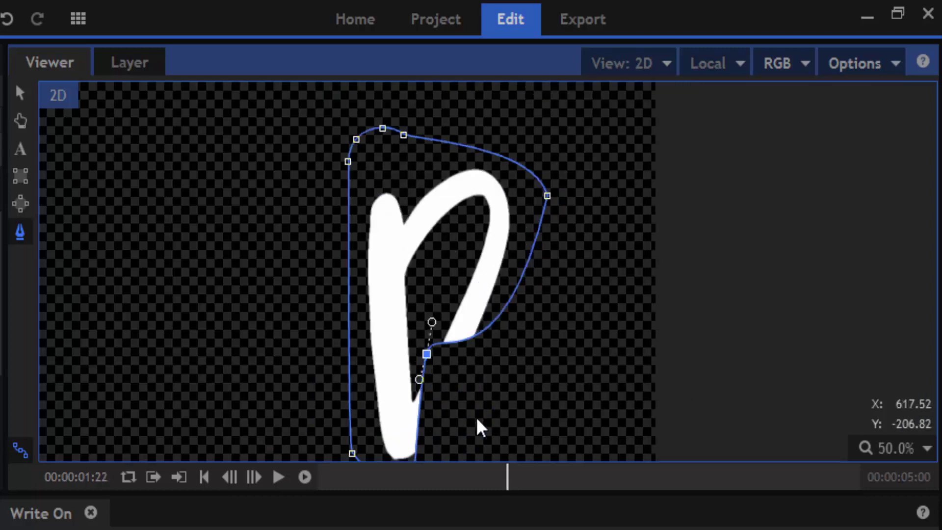
scroll(399, 386, "up", 2)
scroll(401, 316, "down", 2)
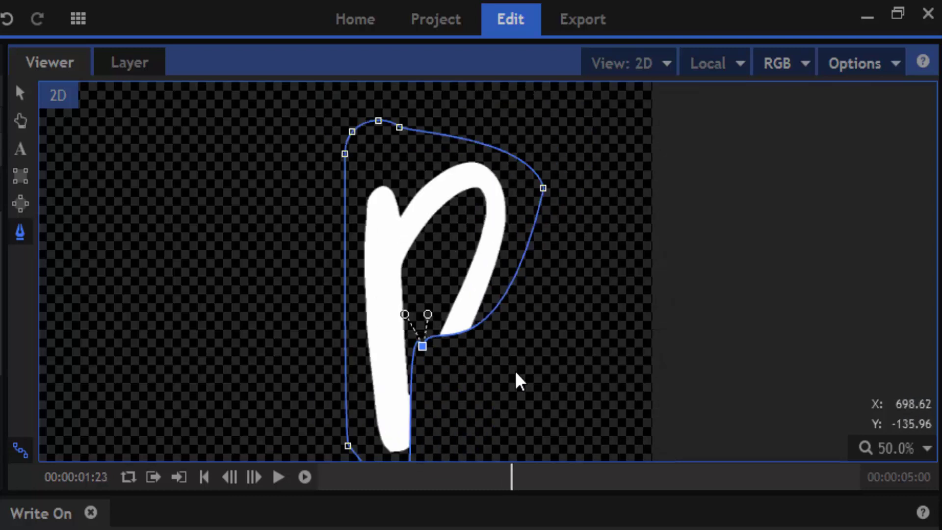
left_click_drag(422, 345, 432, 373)
scroll(422, 400, "up", 5)
left_click_drag(402, 309, 378, 185)
left_click_drag(462, 297, 482, 389)
scroll(472, 410, "down", 5)
Advance to 00:00:01:28 and re-enable the Mask, f2 and f1 masks.
key("period")
key("period")
key("period")
key("period")
key("period")
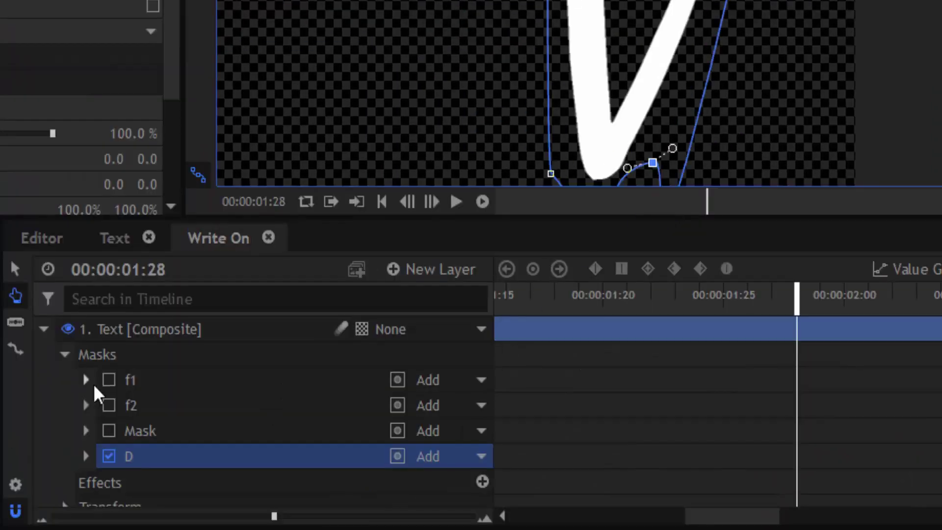
left_click(108, 430)
left_click(109, 405)
left_click(109, 379)
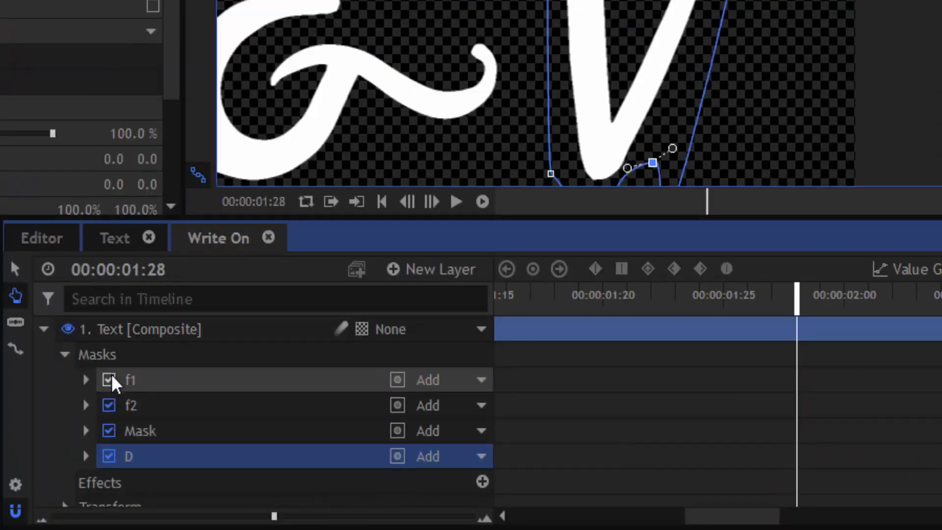
Compress the timeline scale and return the playhead to 00:00:00:00.
left_click(623, 515)
left_click_drag(623, 515, 470, 516)
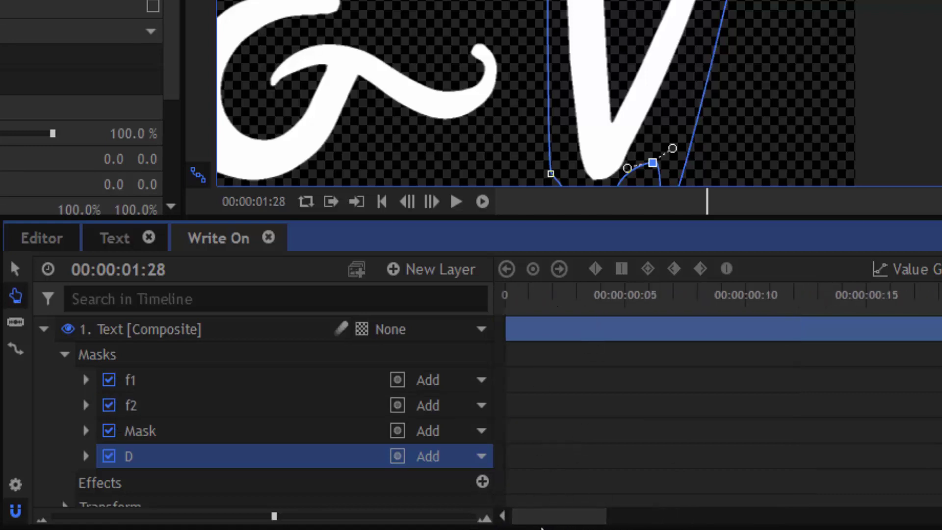
left_click_drag(276, 516, 120, 516)
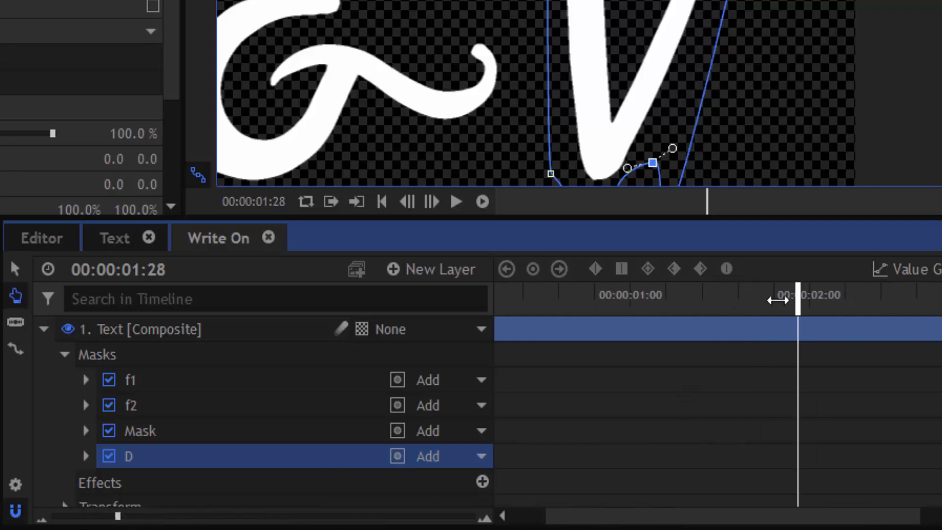
left_click_drag(797, 296, 410, 289)
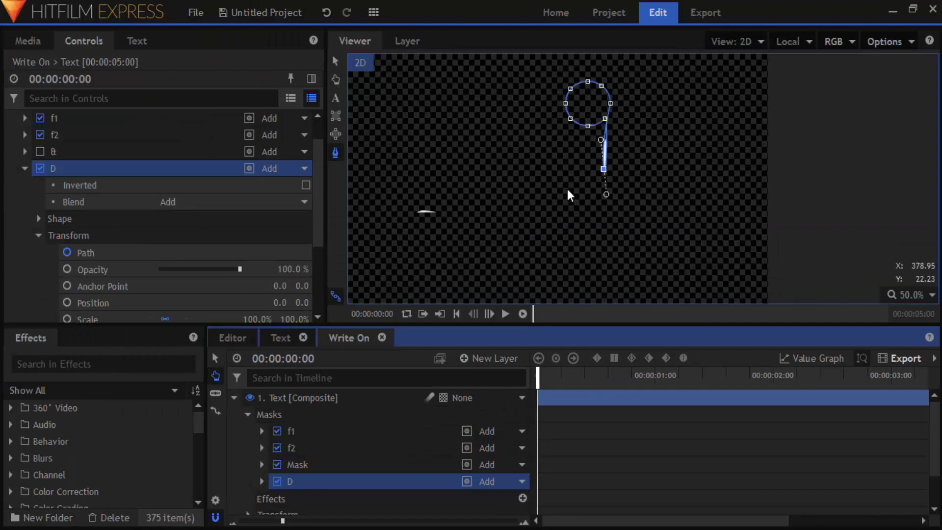
Select the ampersand's mask and move its stray lower-left point into the small circle at 00:00:00:00.
scroll(590, 195, "up", 2)
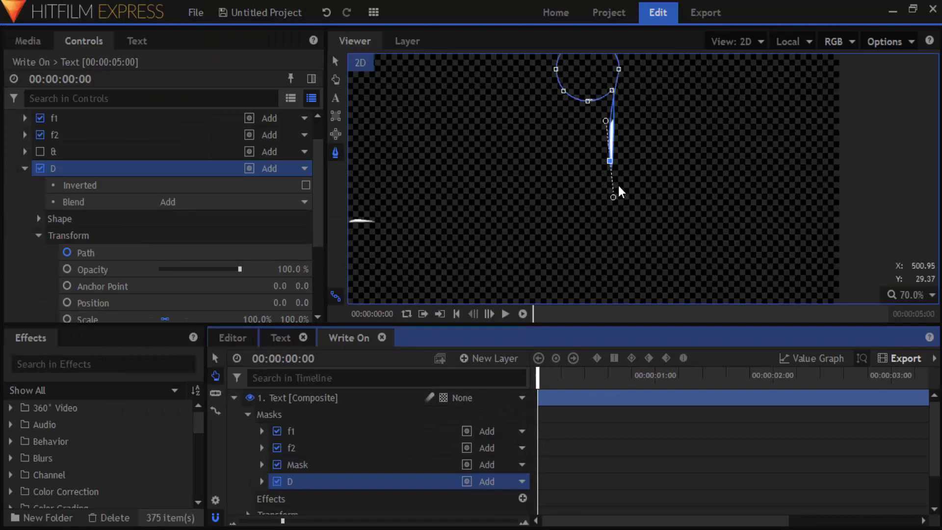
scroll(608, 212, "up", 2)
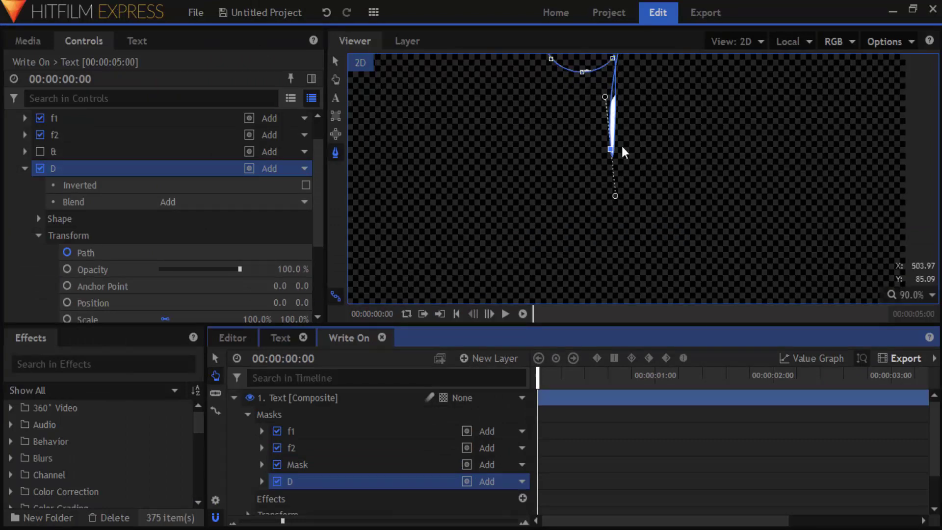
scroll(537, 171, "down", 5)
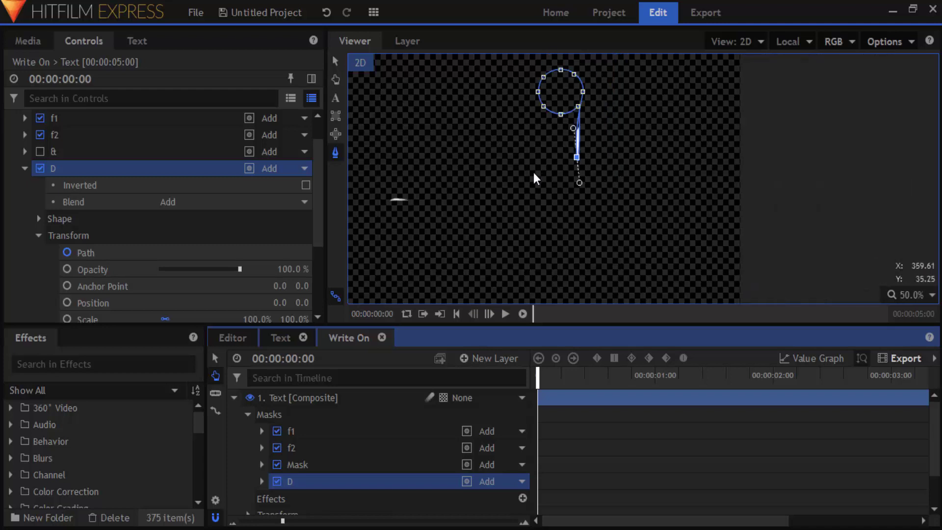
left_click(314, 464)
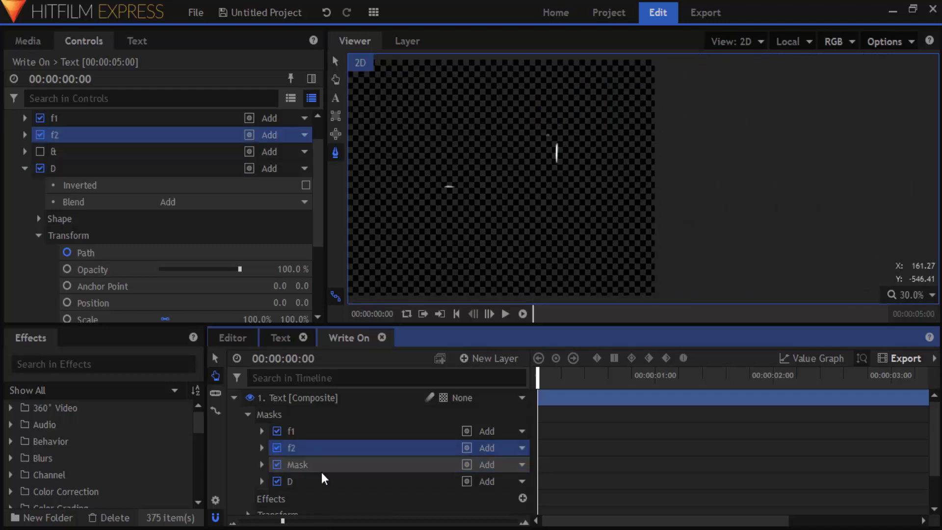
scroll(513, 142, "up", 3)
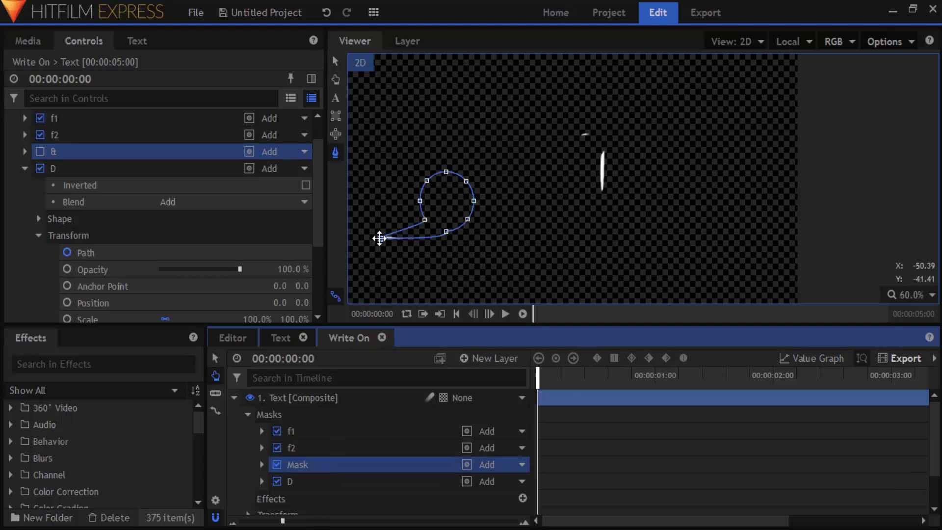
left_click_drag(379, 238, 430, 227)
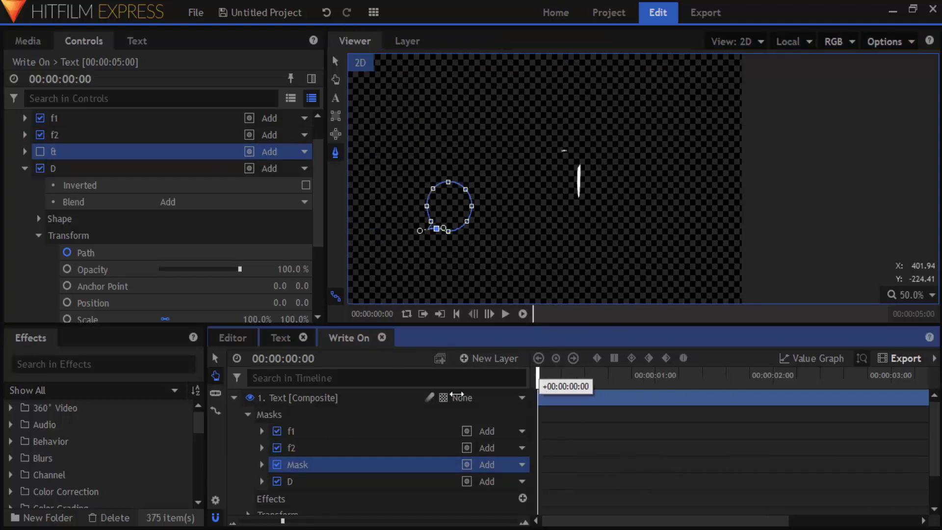
Select the D mask and move its stray lower point up to the small circle's bottom edge at 00:00:00:00.
left_click(314, 481)
scroll(591, 77, "up", 3)
scroll(549, 139, "down", 8)
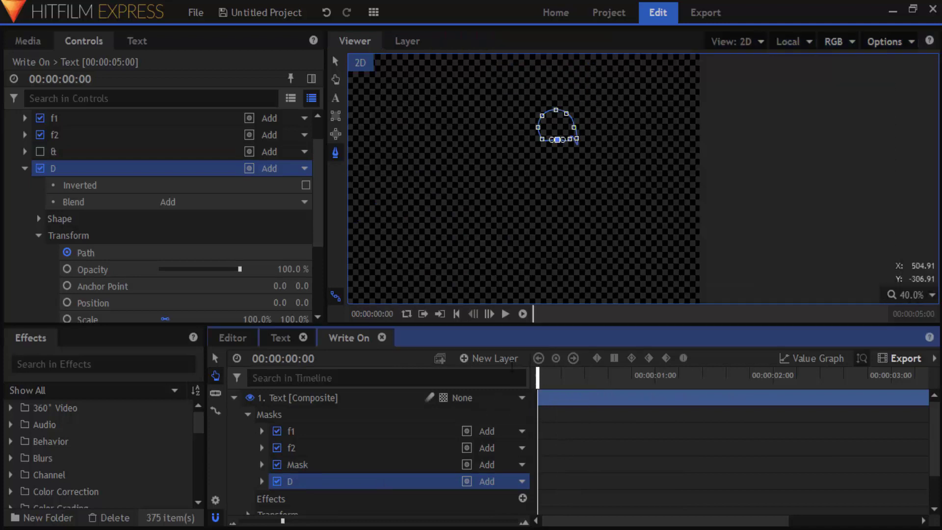
Play the write-on animation from the start to look for stray visible pieces of the letters.
key("space")
key("space")
scroll(587, 176, "down", 1)
left_click(544, 398)
key("Home")
key("space")
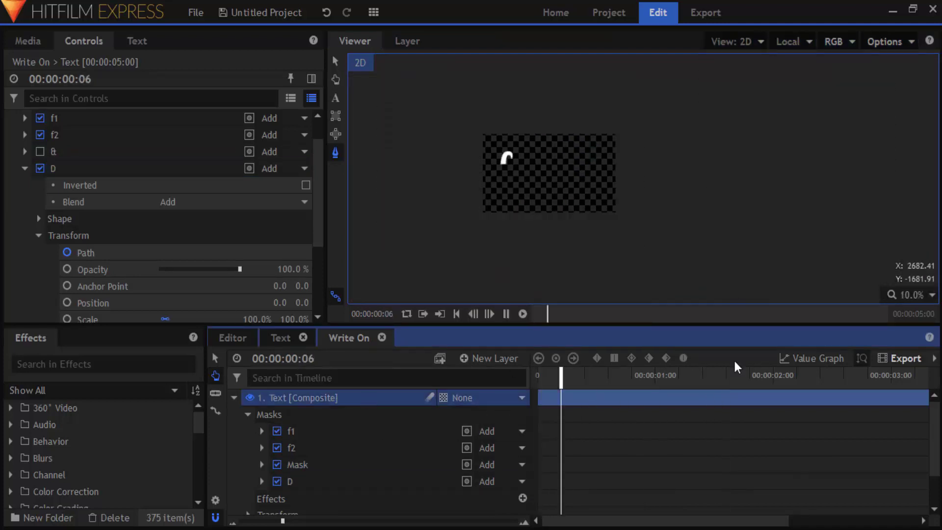
At 00:00:01:01, select the D mask and move its stray lower point up toward the starting circle.
left_click_drag(734, 378, 659, 392)
scroll(642, 119, "up", 2)
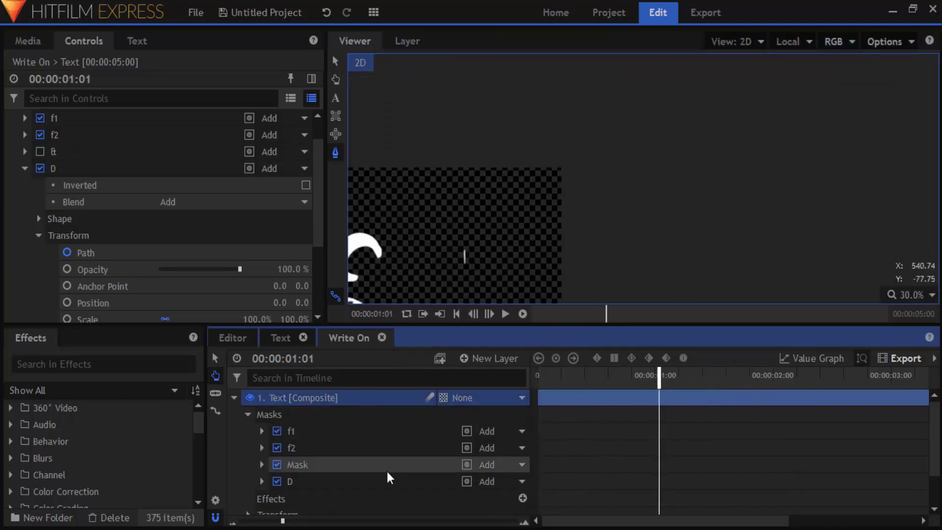
left_click(386, 481)
scroll(464, 269, "up", 6)
left_click_drag(461, 240, 487, 108)
scroll(508, 149, "down", 7)
Go back to before the ampersand's reveal, select its mask, and move the stray lower-left point into the starting circle.
left_click_drag(652, 376, 620, 377)
scroll(432, 190, "up", 2)
key("Up")
scroll(431, 178, "up", 3)
left_click_drag(399, 167, 441, 141)
Fit the whole text in view and play the write-on animation again from the start.
left_click_drag(620, 378, 647, 386)
key("space")
key("space")
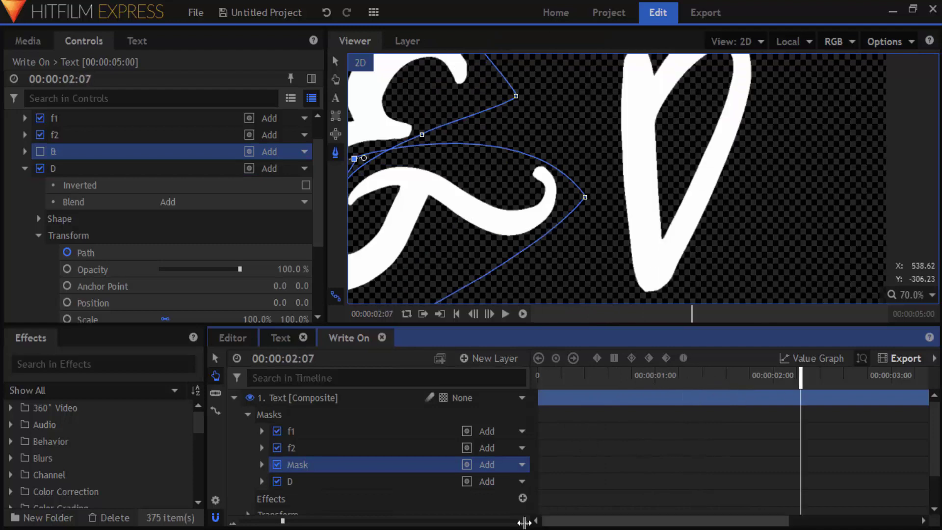
key("minus")
key("minus")
scroll(552, 223, "down", 5)
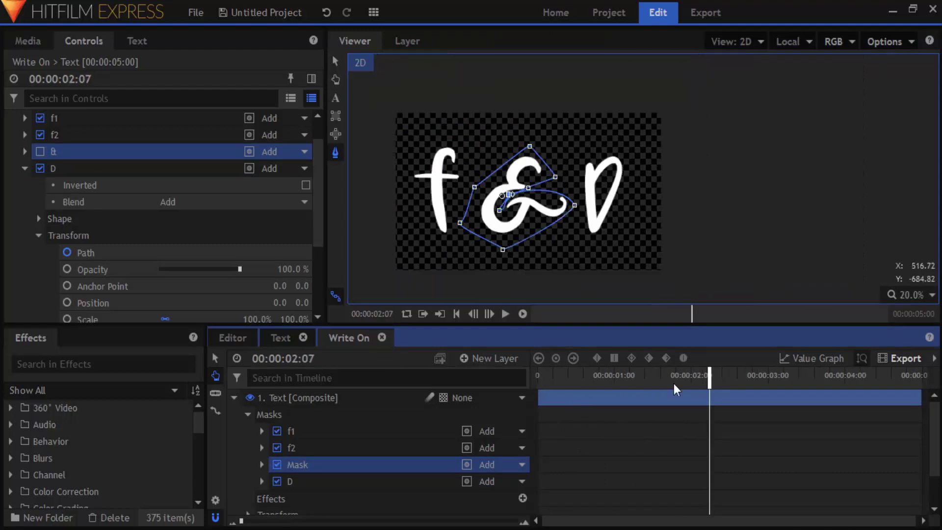
left_click_drag(674, 385, 537, 387)
left_click(510, 398)
key("space")
key("space")
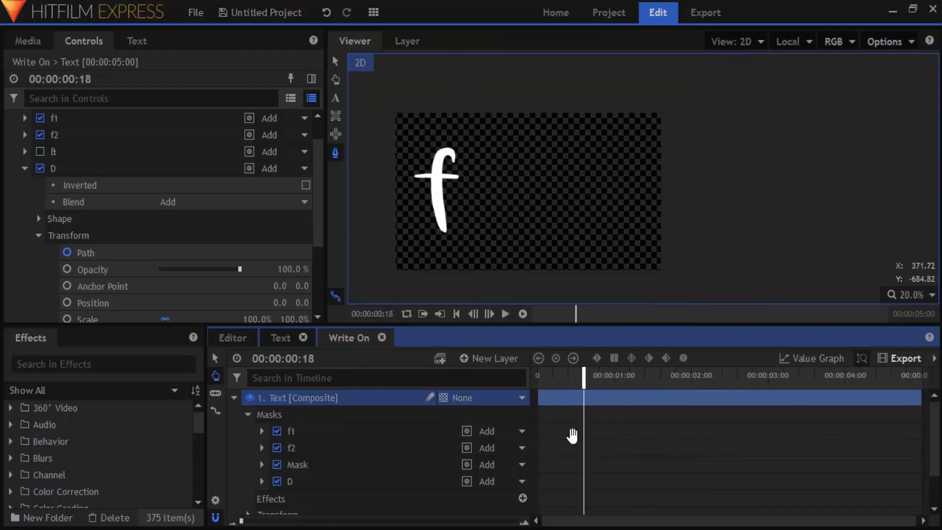
At 00:00:00:20, select the ampersand's mask and move its stray left point onto the bottom of the circle.
key("comma")
left_click(296, 464)
scroll(553, 184, "up", 7)
left_click_drag(402, 244, 490, 234)
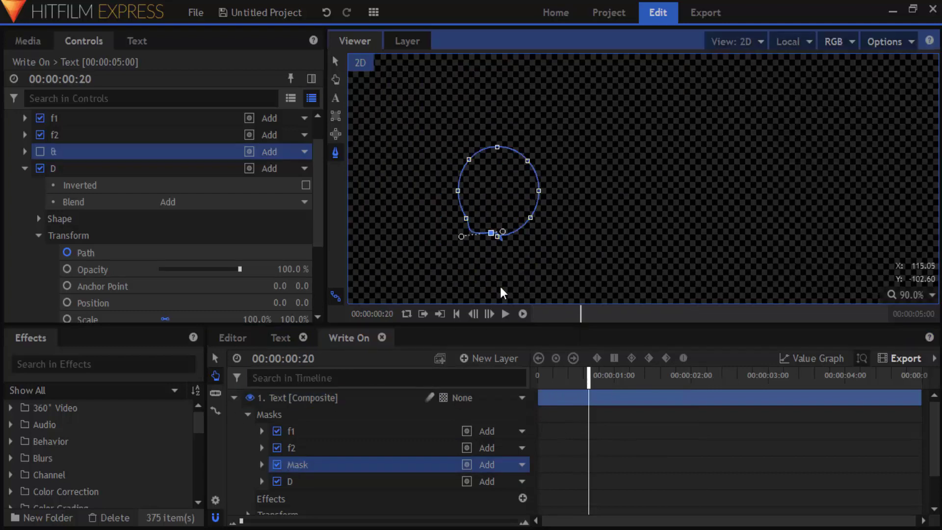
Step frame by frame through the ampersand's reveal after 00:00:00:20 and examine how its mask's extra point behaves.
key("period")
key("period")
key("period")
key("Left")
key("Right")
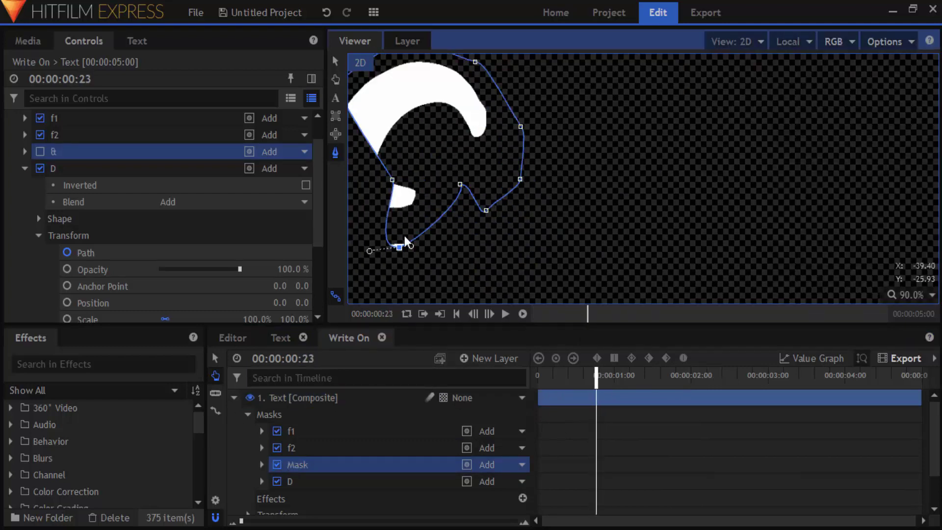
key("Right")
scroll(465, 224, "down", 2)
scroll(454, 191, "up", 2)
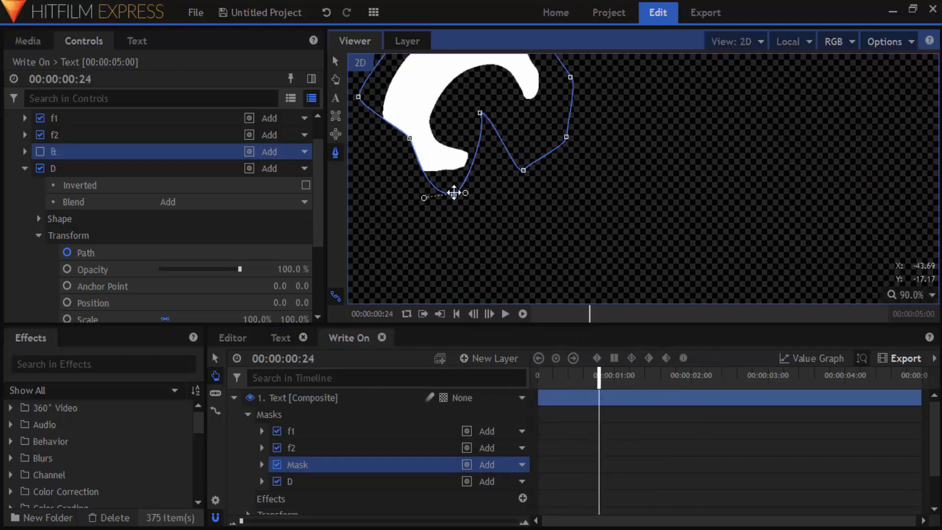
key("Right")
key("Right")
key("Right")
key("Right")
key("Right")
key("Right")
key("Right")
key("Right")
key("Right")
key("Right")
key("Right")
key("Left")
key("Left")
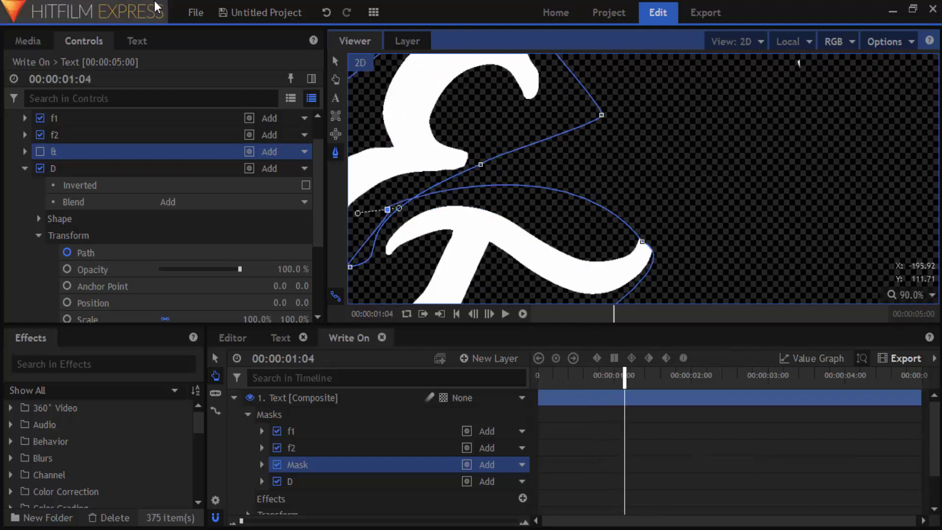
At 00:00:01:03, select the D mask and move its stray lower points up so the stem stays hidden.
scroll(746, 115, "down", 4)
left_click(418, 480)
left_click_drag(752, 83, 750, 67)
left_click_drag(779, 76, 794, 56)
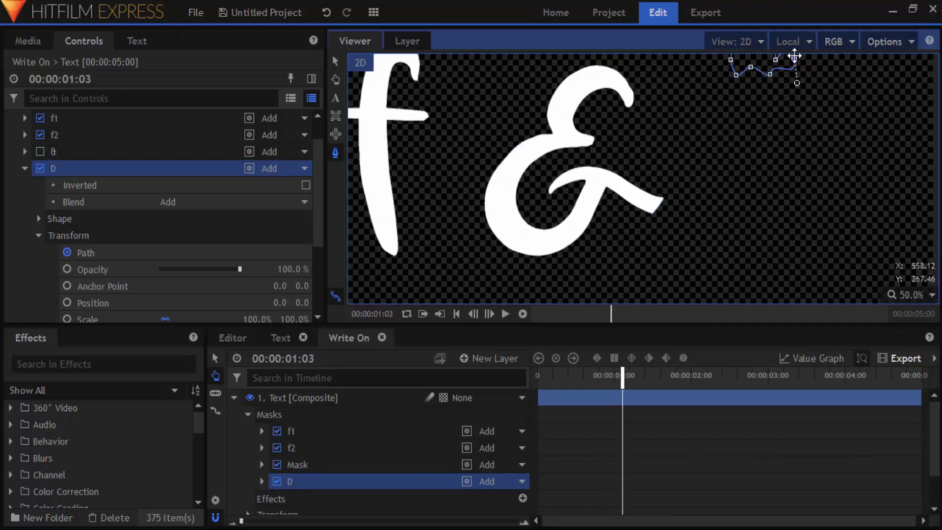
Step through the D mask's frames around 00:00:01:02 to 00:00:01:06 and examine its extra lower point.
key("Right")
key("Right")
scroll(776, 98, "up", 6)
scroll(794, 120, "down", 4)
key("Left")
key("Right")
key("Right")
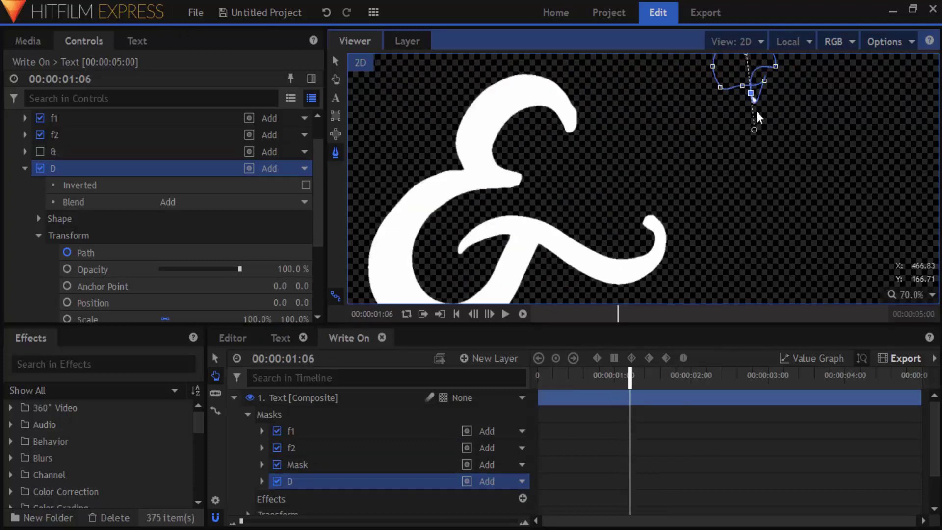
scroll(782, 147, "up", 5)
key("Right")
key("Right")
key("Right")
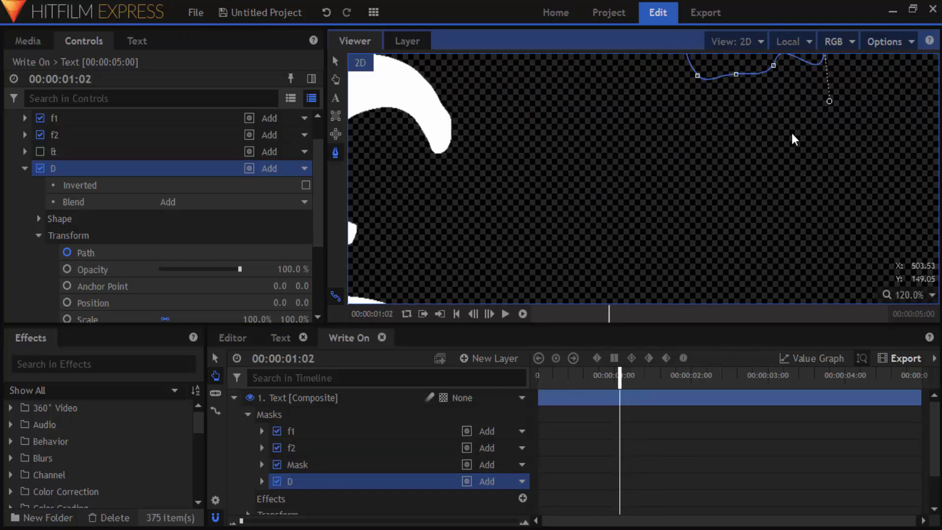
Around 00:00:01:10 and on the next frame, move the D mask's stray lower-right point up to its circular outline.
scroll(789, 140, "down", 7)
key("Right")
scroll(759, 179, "up", 5)
left_click_drag(760, 180, 770, 12)
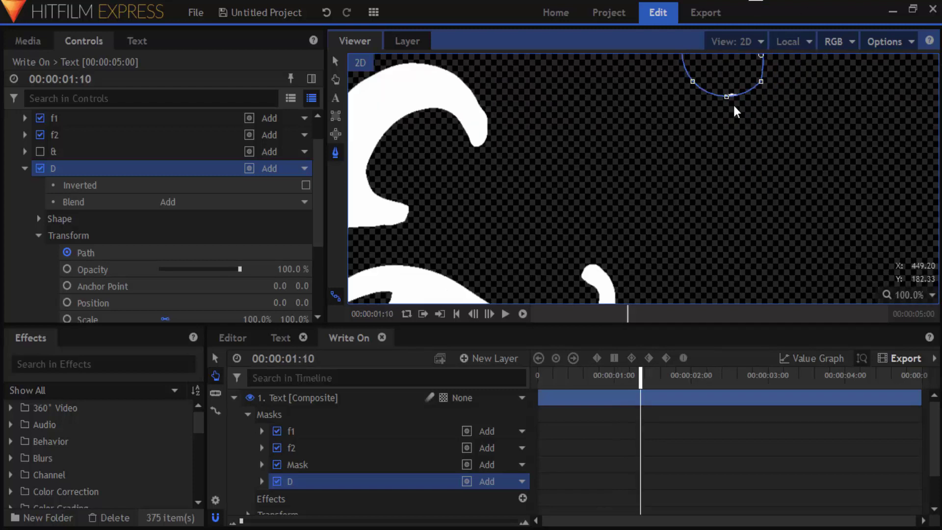
key("Right")
left_click_drag(763, 183, 740, 35)
key("Right")
key("Right")
scroll(767, 211, "down", 8)
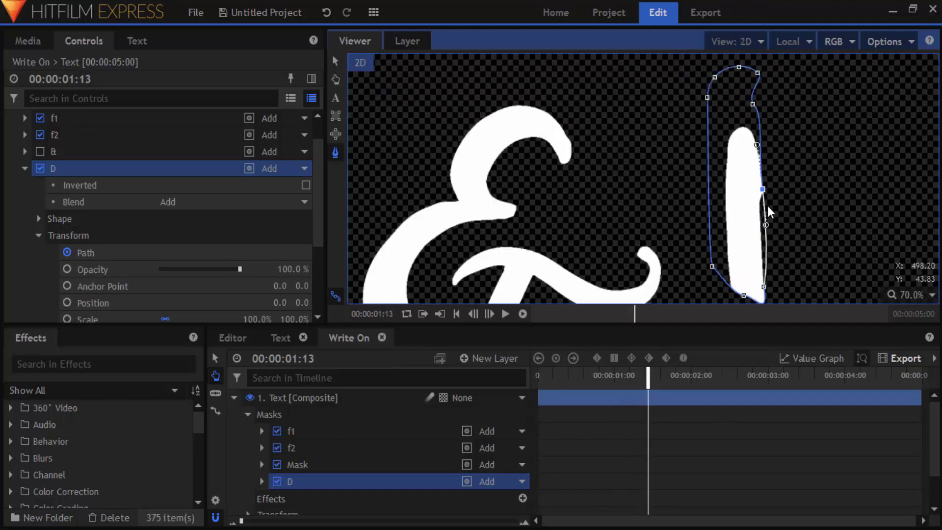
Play the Write On composite repeatedly from its start to review the reveal of all the letters.
key("space")
left_click_drag(548, 376, 537, 377)
scroll(815, 210, "up", 4)
scroll(815, 209, "down", 1)
left_click_drag(613, 379, 537, 381)
key("space")
left_click(545, 395)
left_click_drag(611, 380, 537, 380)
scroll(828, 186, "down", 1)
key("space")
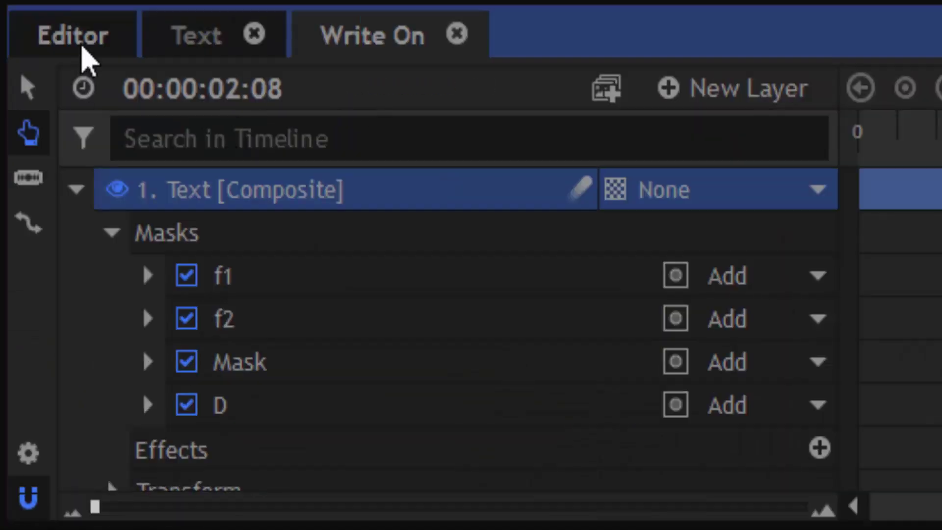
In the Editor timeline, place the Write On composite on a track above the forest clip, starting at 00;00;00;00.
left_click(83, 56)
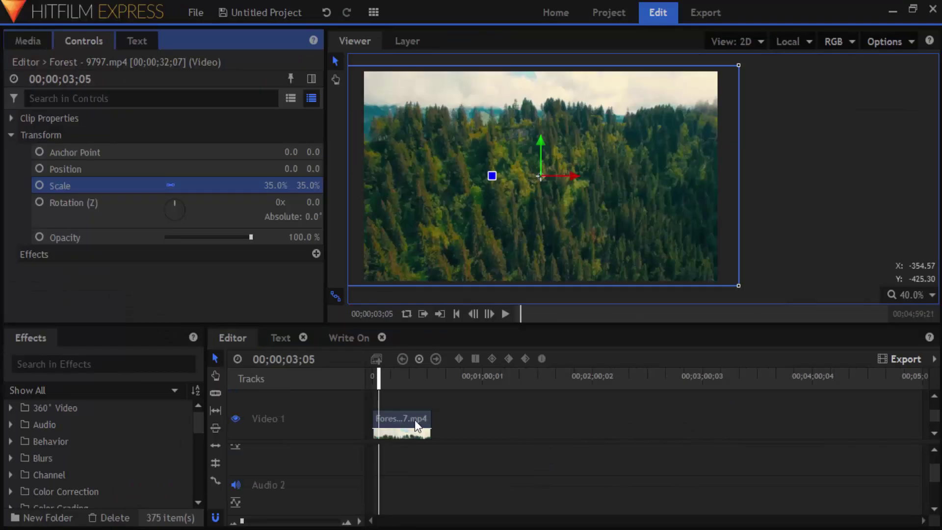
scroll(414, 419, "up", 2)
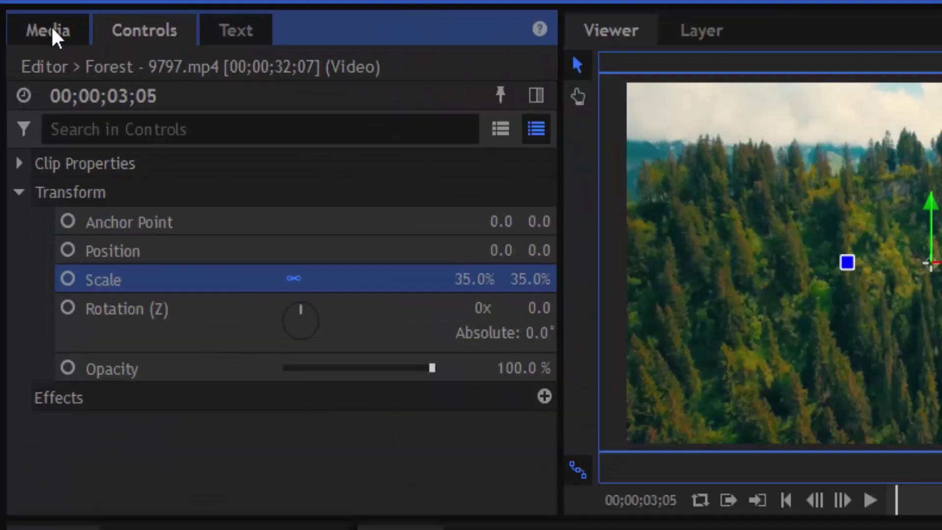
left_click(28, 41)
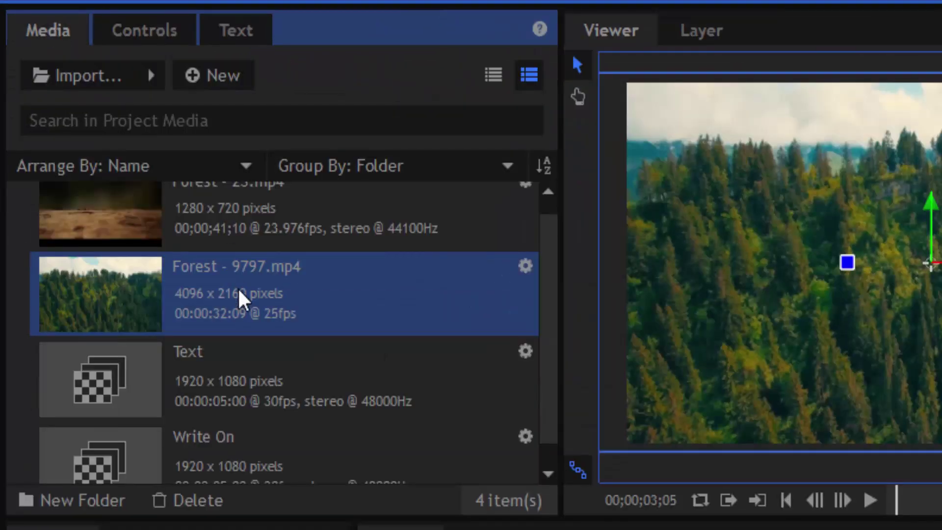
left_click(278, 447)
left_click_drag(278, 437, 678, 529)
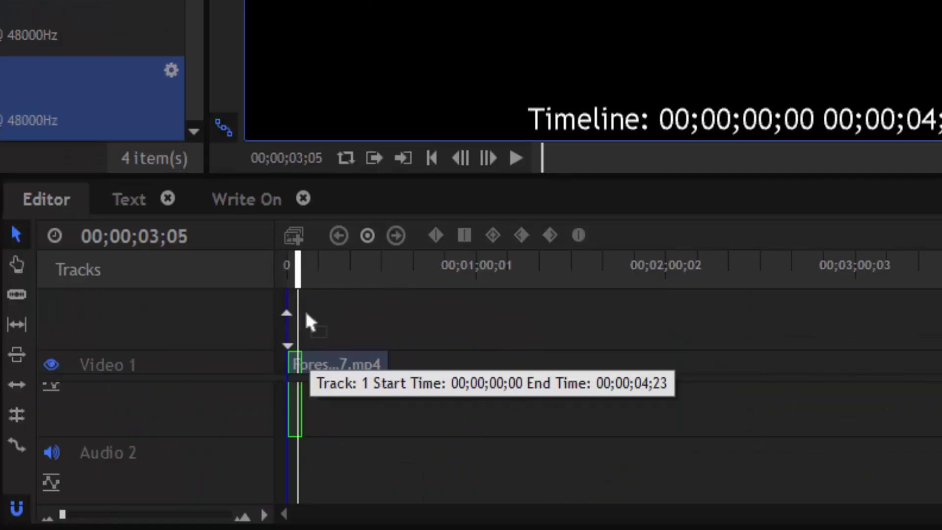
left_click_drag(300, 311, 286, 318)
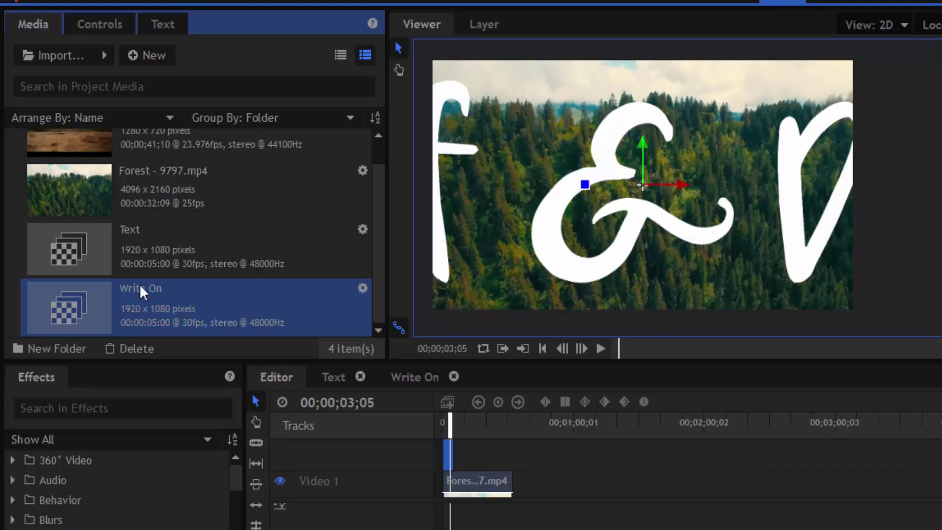
Scale the Write On clip to 46% and play the write-on over the forest footage.
left_click(100, 24)
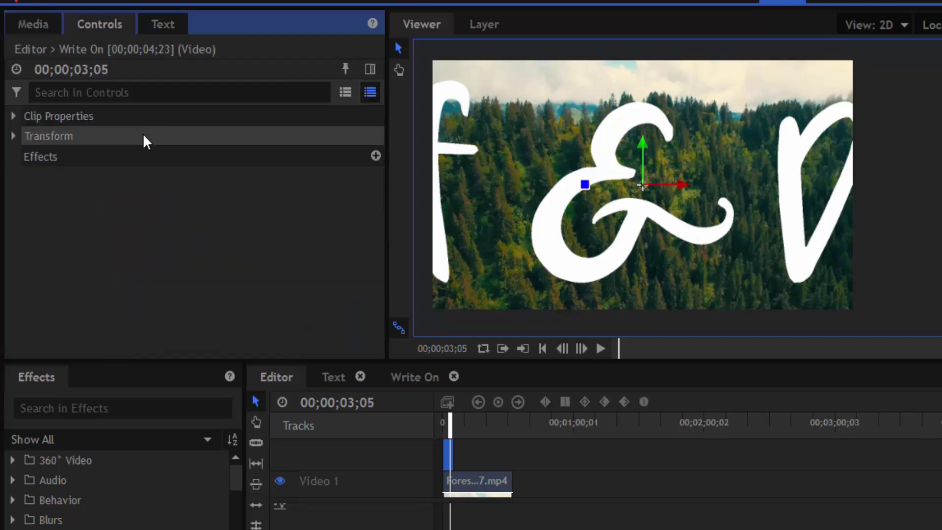
left_click(23, 135)
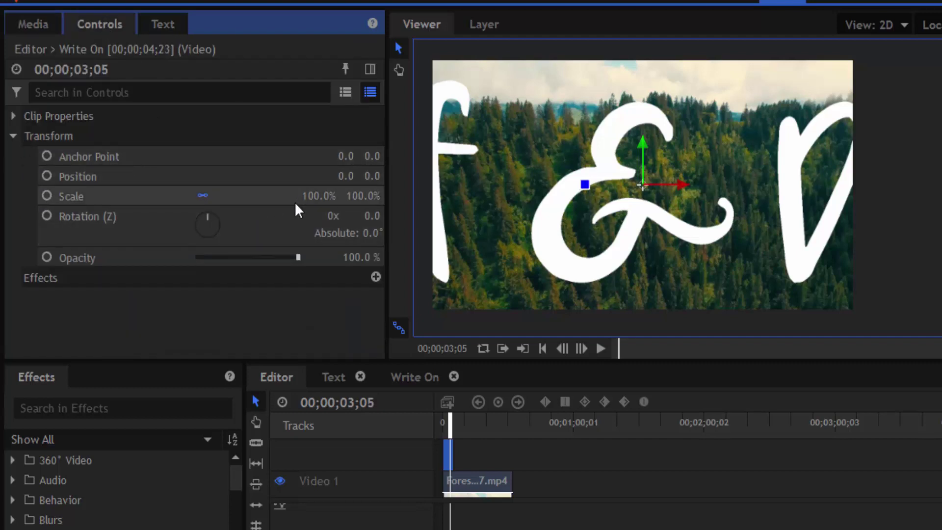
mouse_move(327, 196)
left_mouse_down()
mouse_move(278, 195)
mouse_move(314, 196)
left_mouse_up()
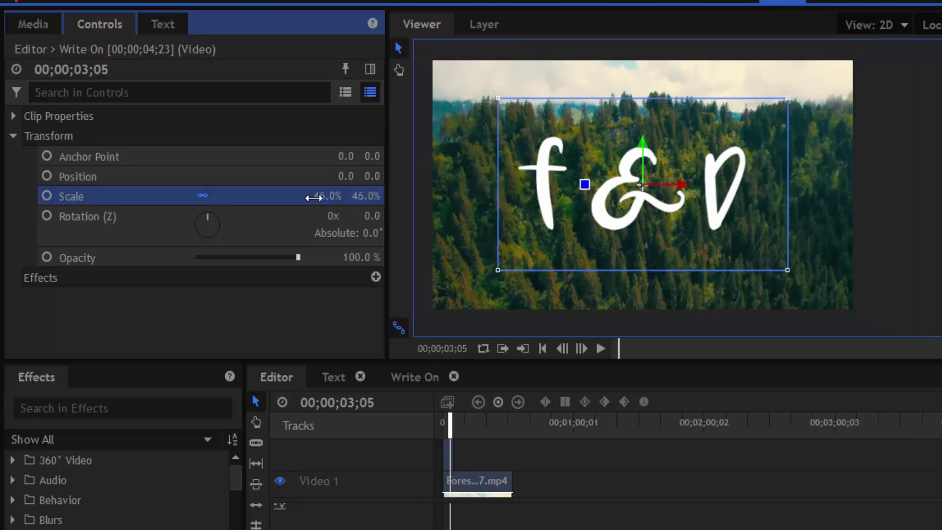
left_click_drag(405, 426, 430, 435)
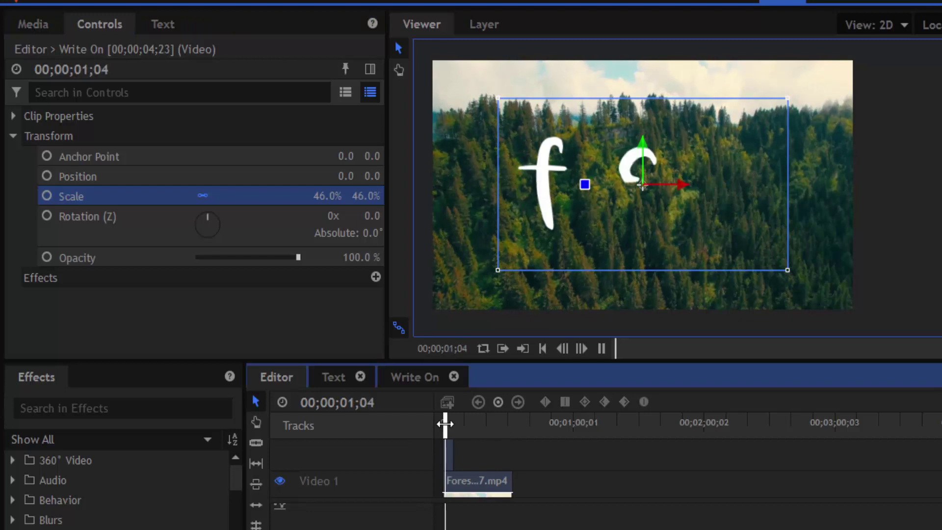
key("space")
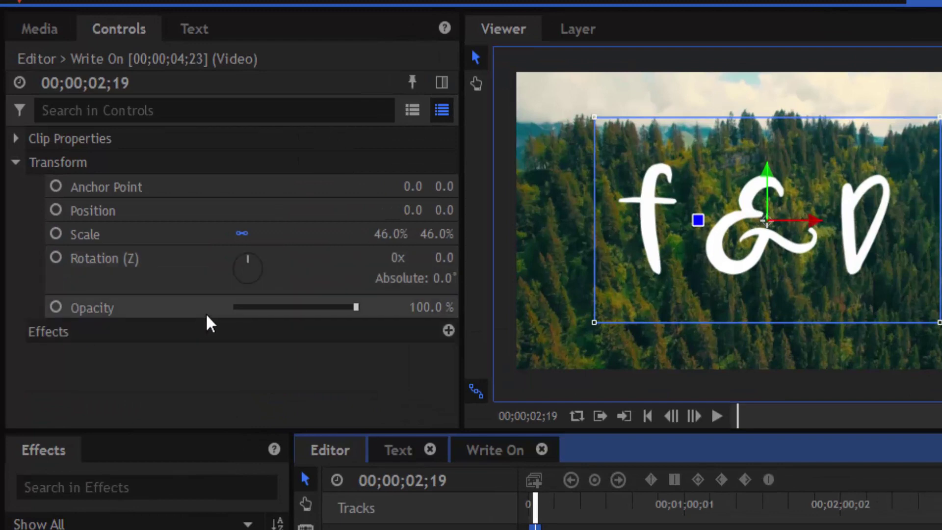
Try several blend modes on the Write On clip, including Color and Overlay, and set it to Exclusion.
left_click(18, 140)
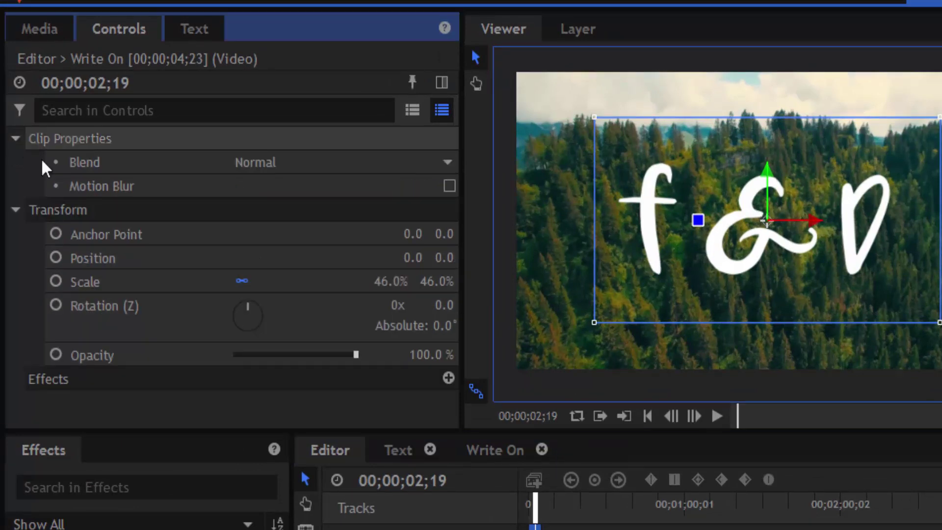
left_click(394, 162)
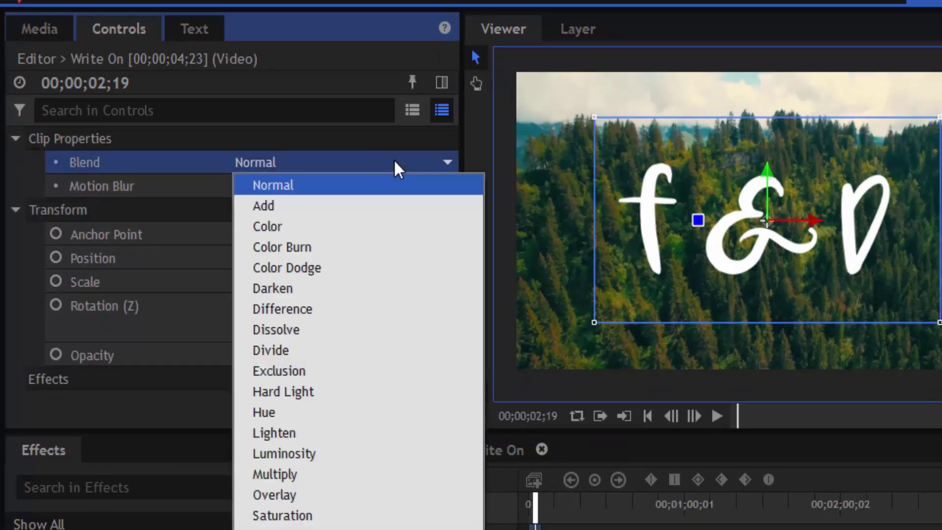
left_click(344, 223)
left_click(346, 167)
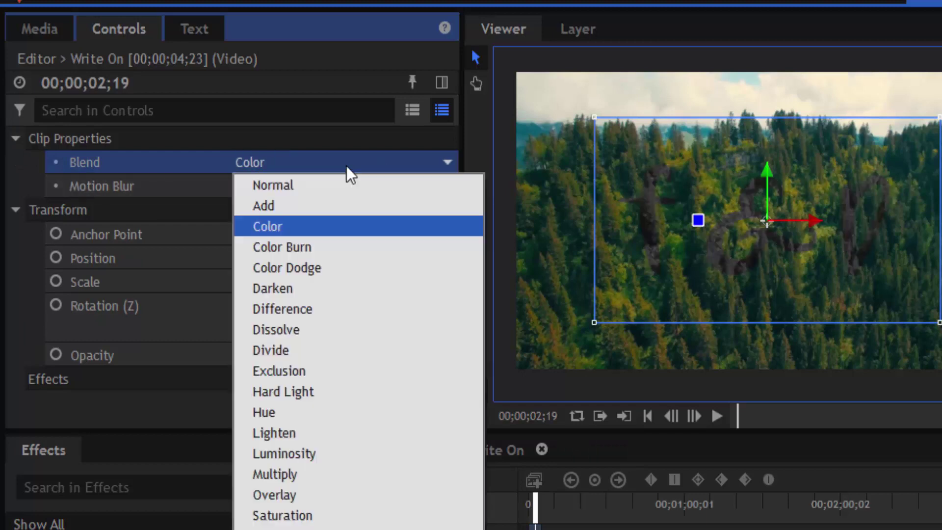
left_click(329, 243)
left_click(358, 162)
left_click(310, 495)
left_click(343, 161)
left_click(302, 375)
Play the Editor timeline from 00;00;00;00 to review the blended write-on text.
left_click_drag(540, 497, 518, 505)
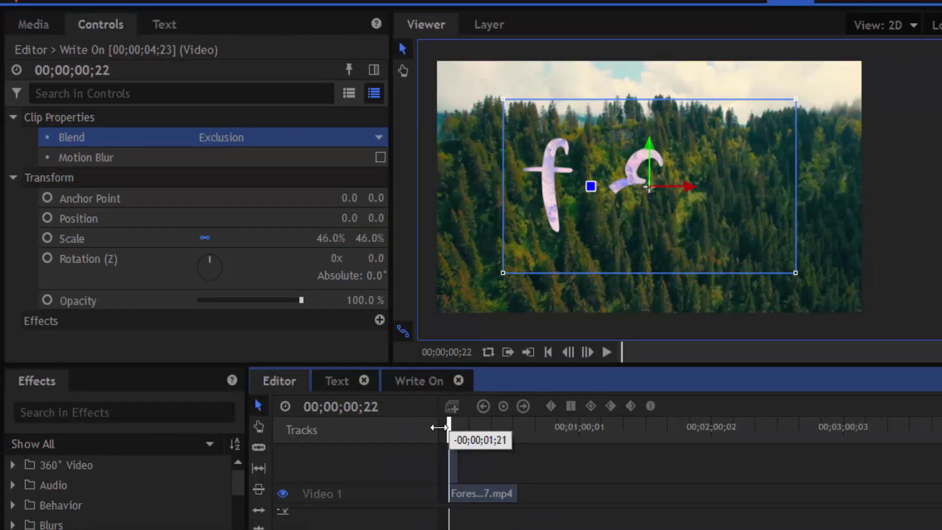
left_click_drag(438, 428, 419, 424)
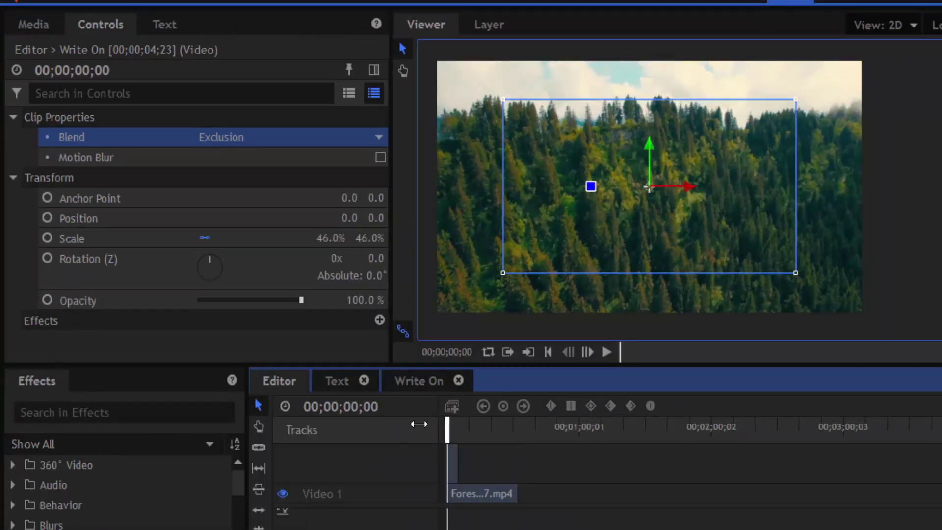
key("space")
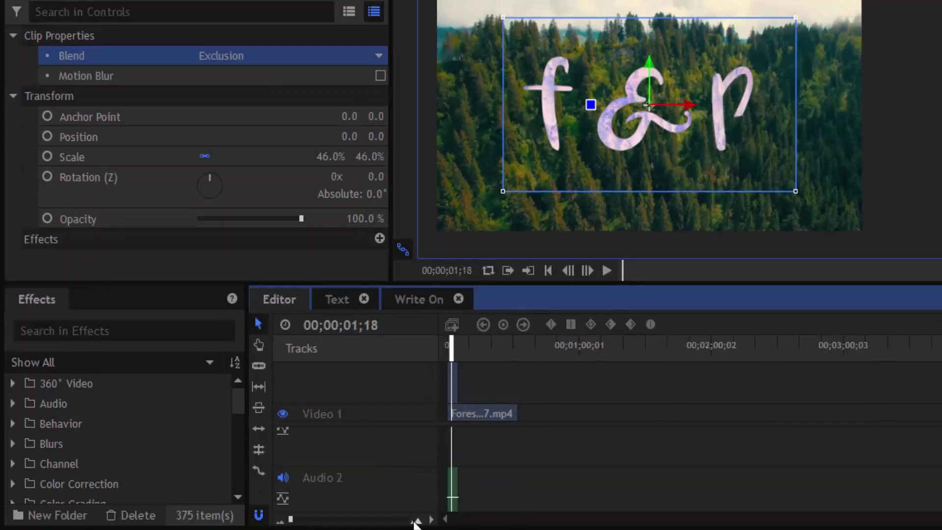
Trim the end of the Forest - 9797.mp4 clip to match the end of the Write On clip.
left_click(416, 520)
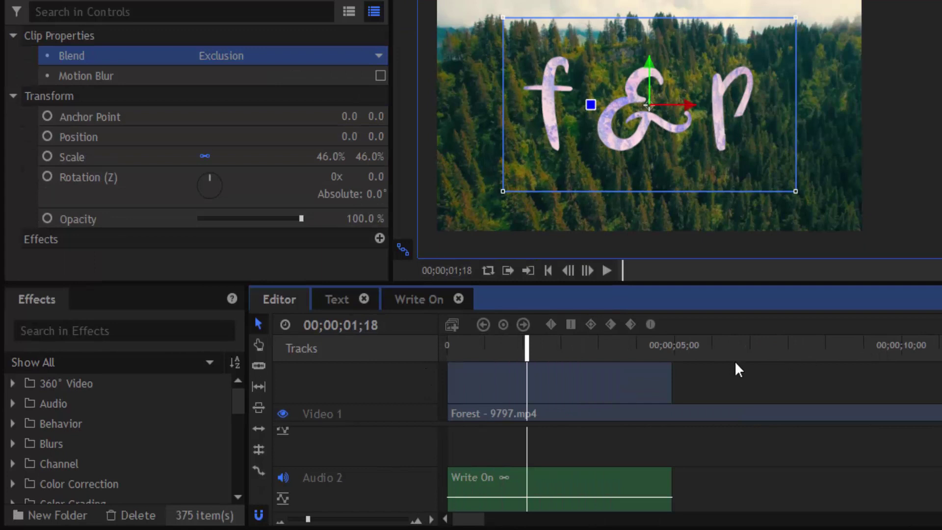
key("End")
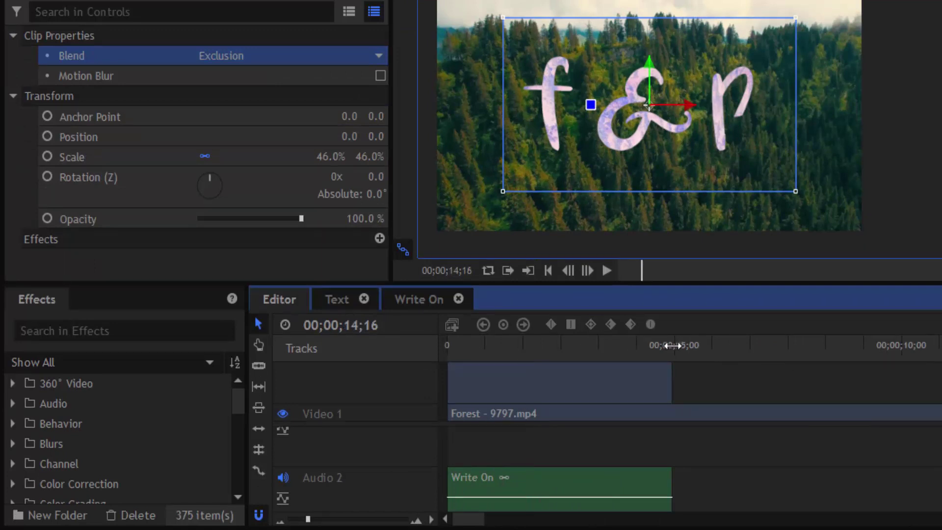
left_click(668, 345)
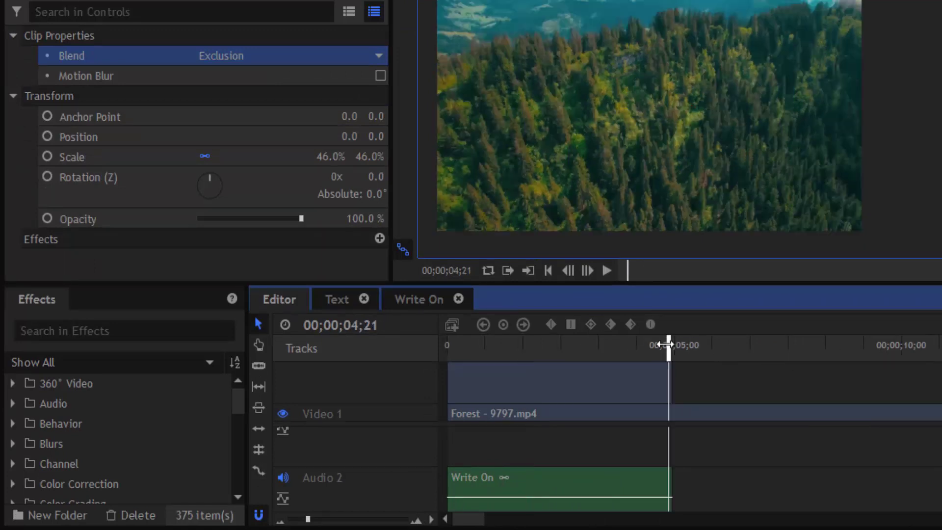
left_click(283, 522)
left_click(497, 413)
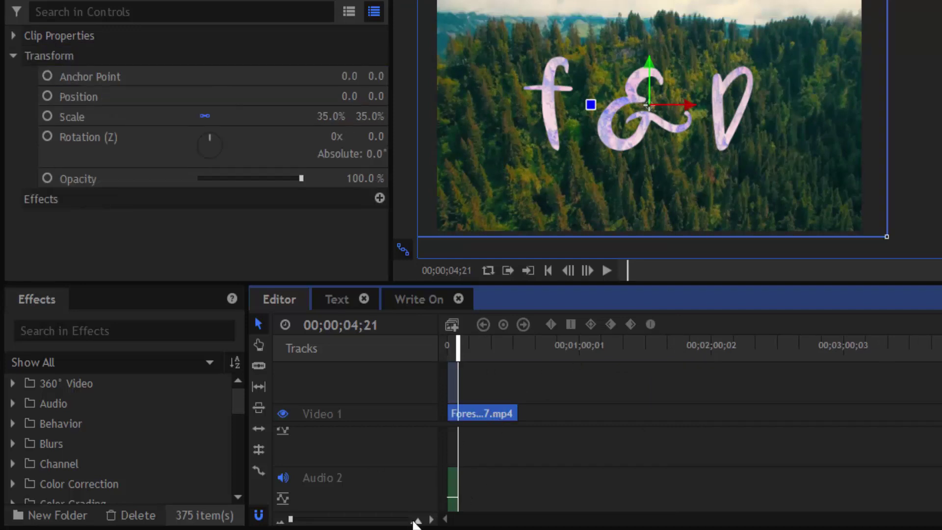
double_click(415, 521)
left_click(283, 522)
left_click_drag(672, 413, 508, 463)
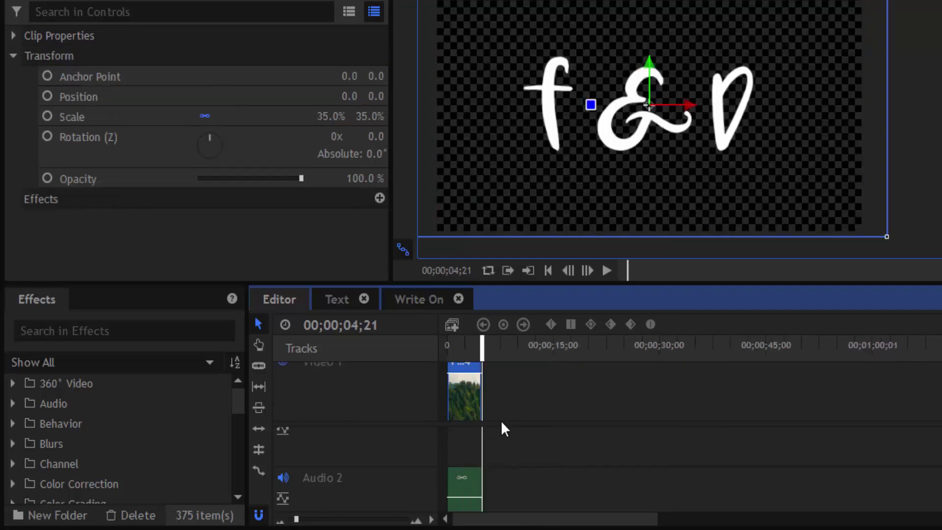
left_click(416, 521)
left_click(416, 521)
left_click_drag(788, 385, 841, 0)
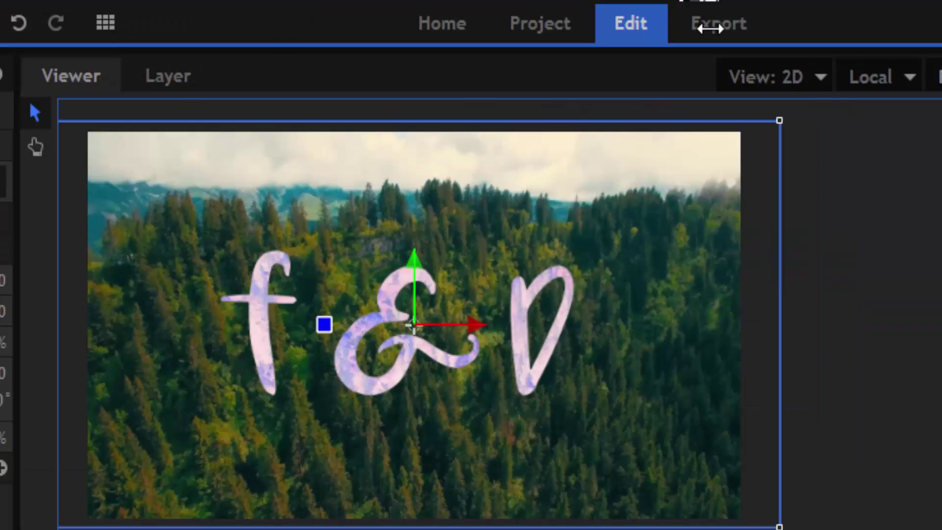
Add the Editor timeline to the export queue using its Contents range.
left_click(710, 29)
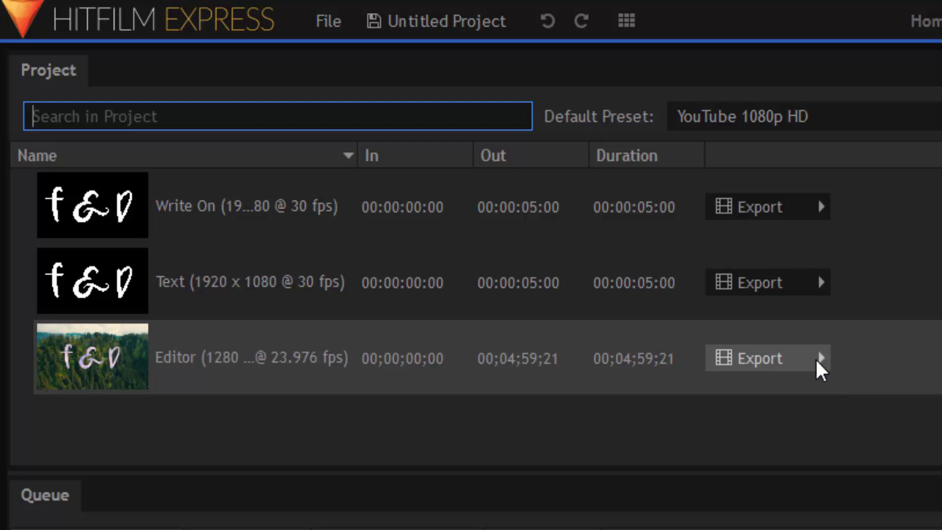
left_click(817, 362)
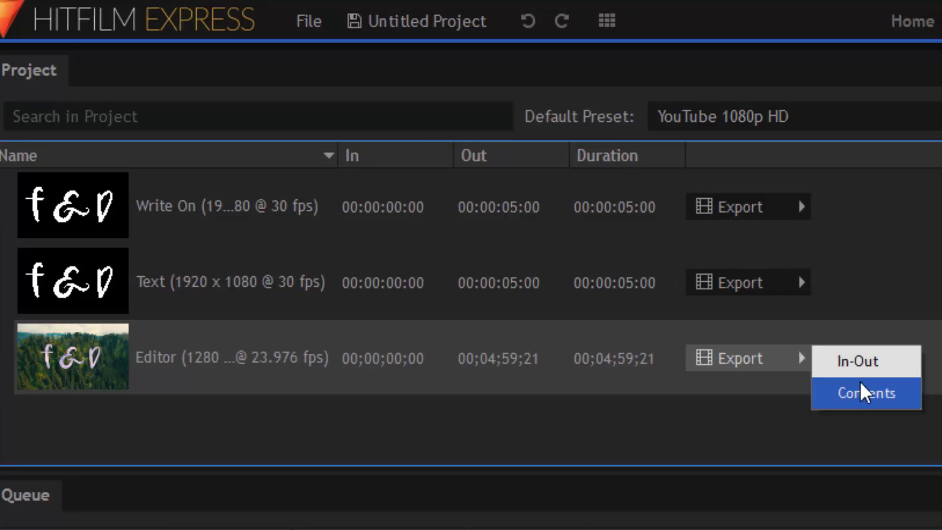
left_click(867, 393)
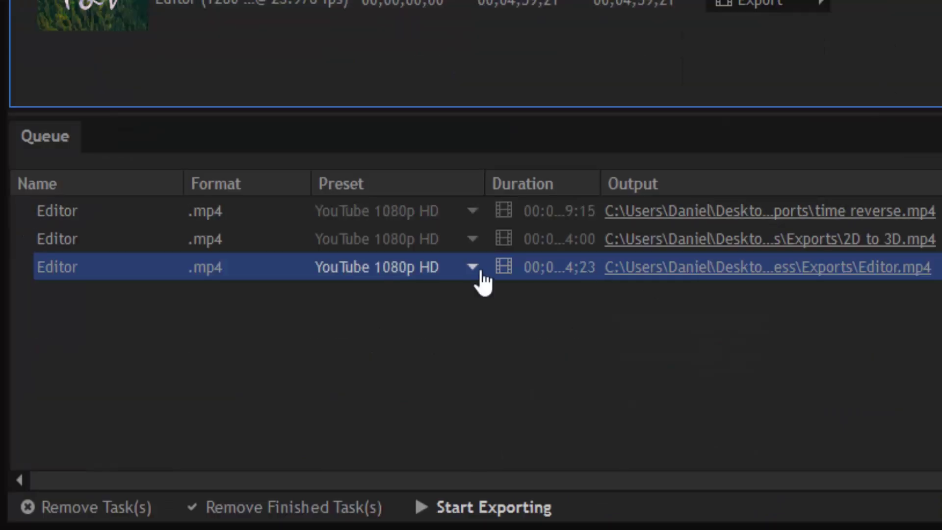
Set the queued Editor task's output file to Write On Text in the Exports folder and start exporting.
left_click(676, 278)
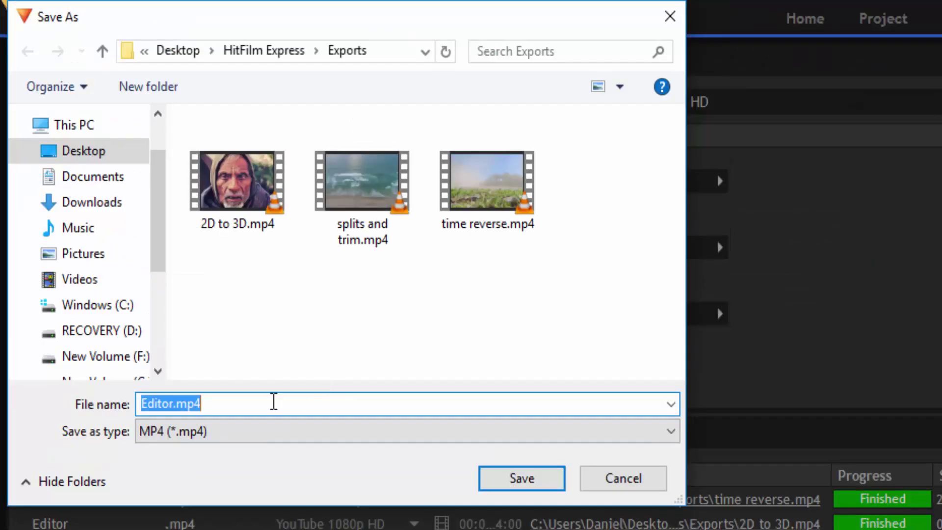
type("Write On Text")
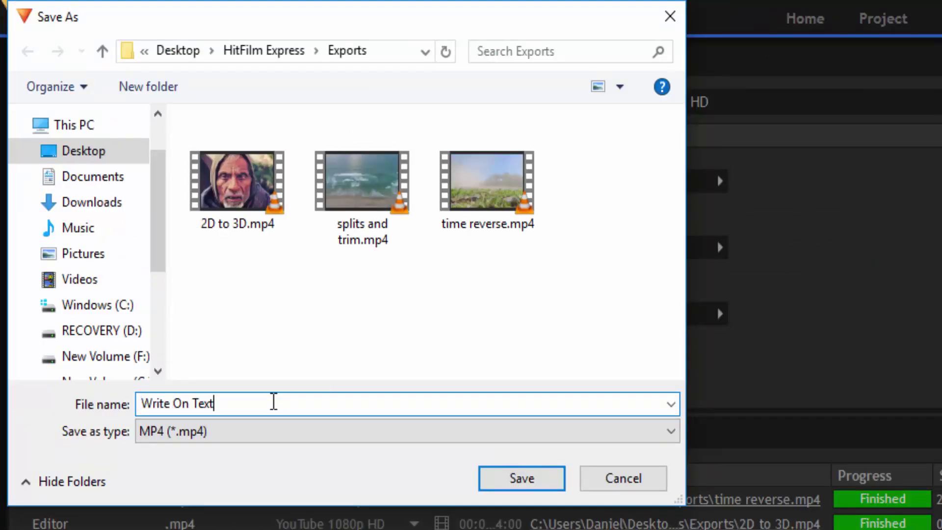
left_click(521, 478)
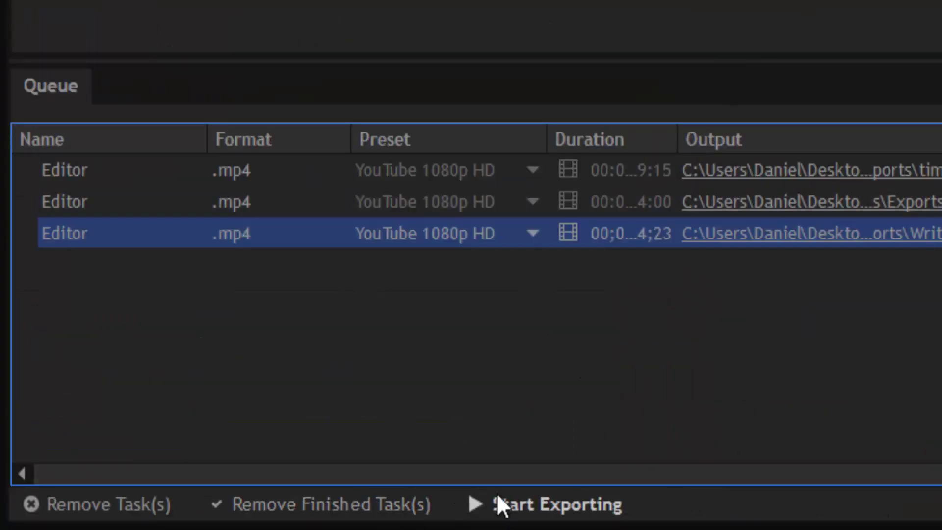
left_click(474, 514)
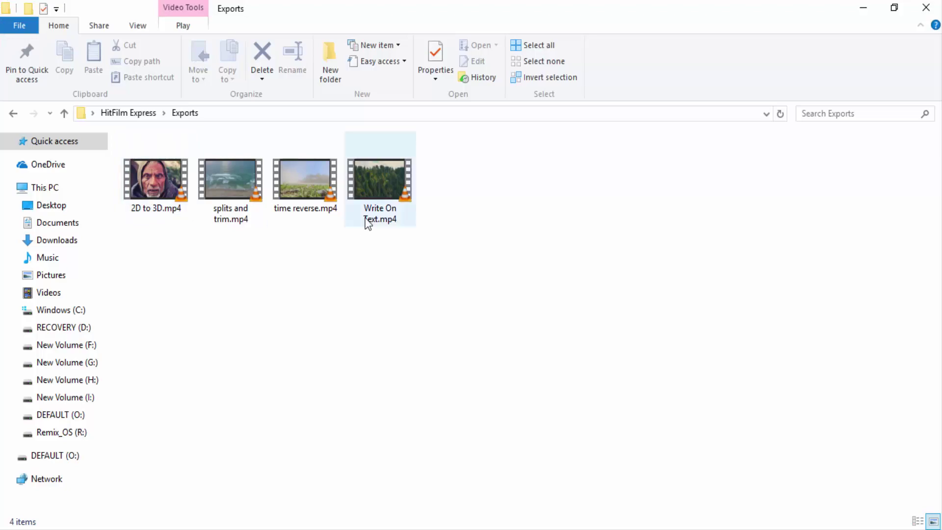
Open the exported Write On Text.mp4 in VLC media player, watch the write-on and pause on the full text.
double_click(368, 216)
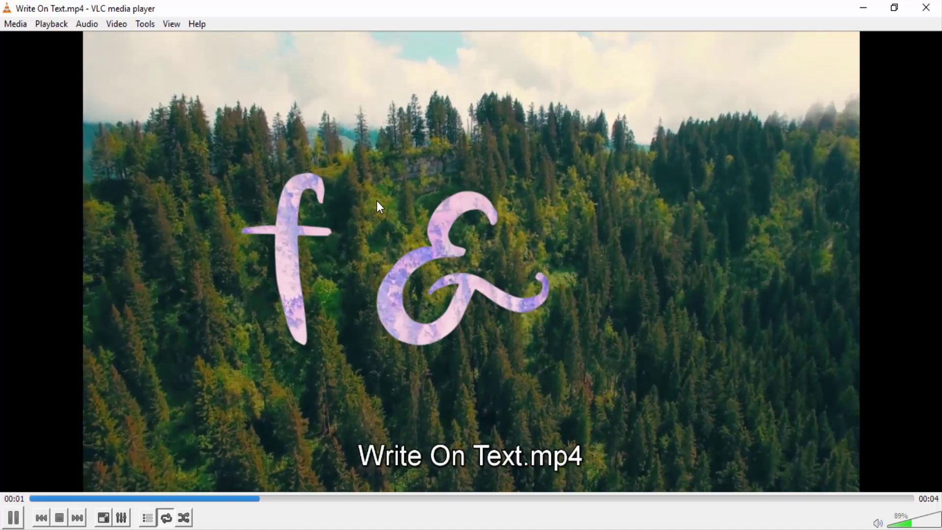
key("space")
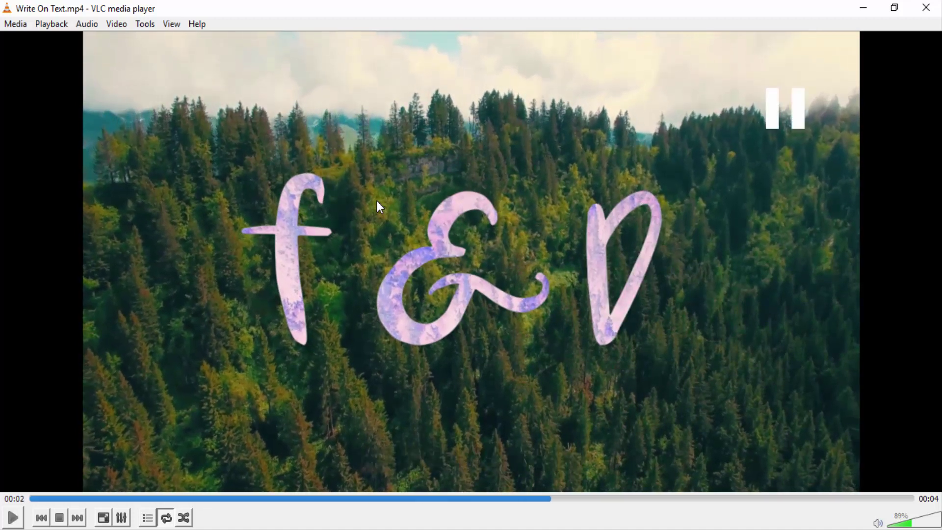